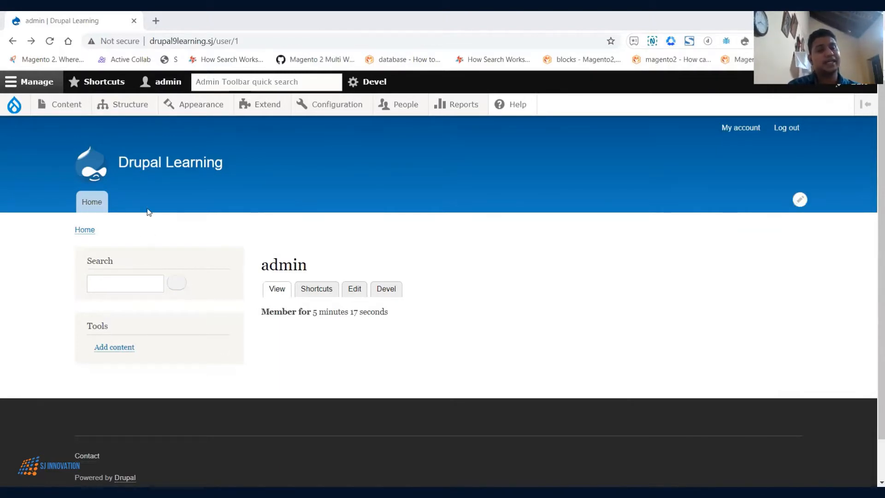
mouse_move(145, 182)
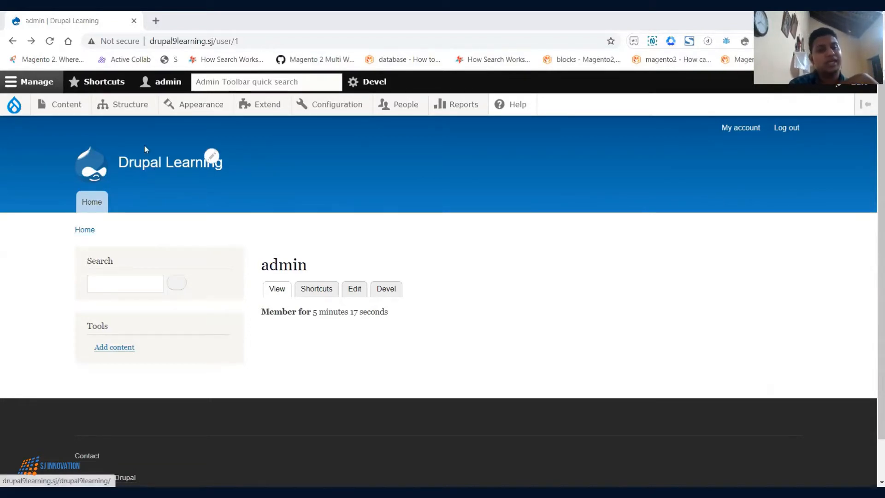
mouse_move(121, 106)
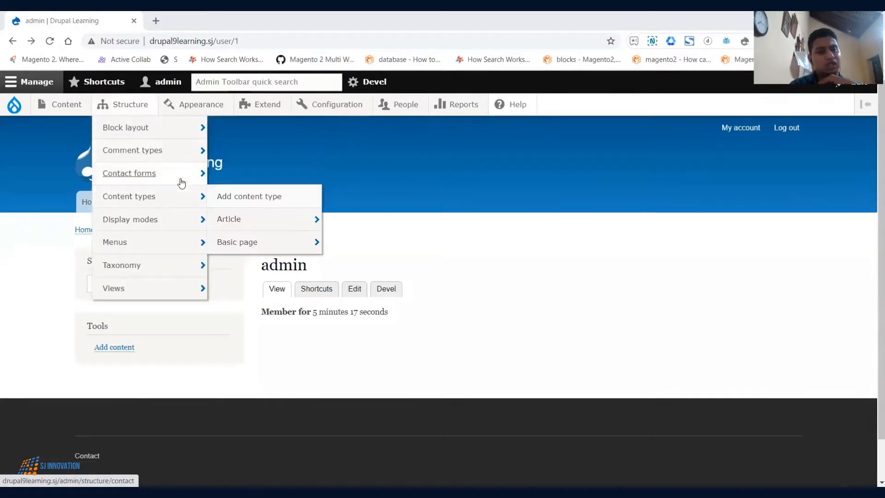
mouse_move(184, 196)
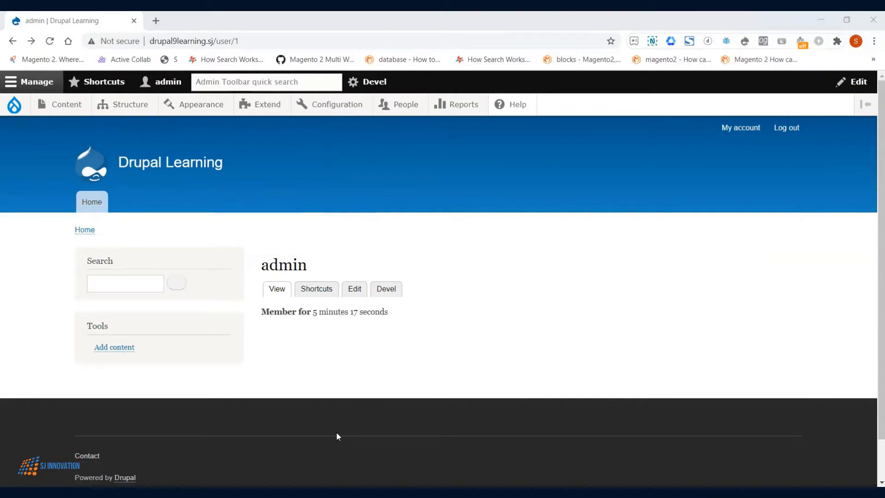
Open the edit page of the Article content type in a new browser tab and switch to it
mouse_move(145, 118)
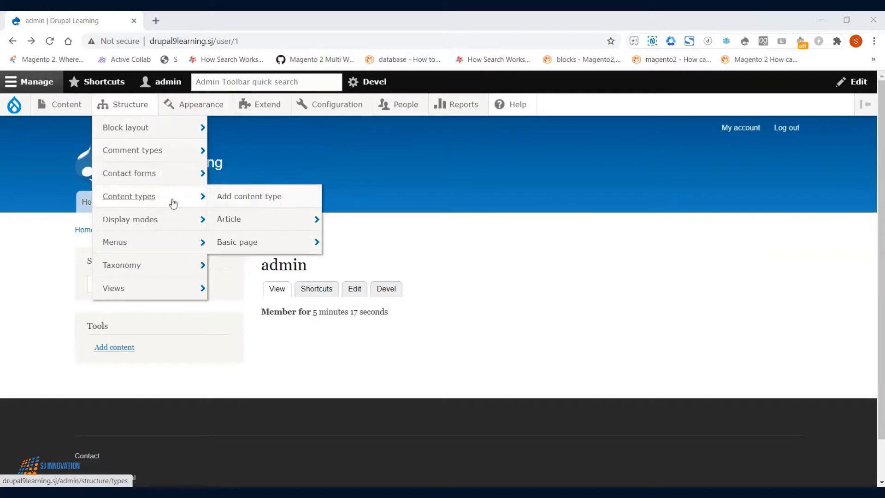
mouse_move(232, 224)
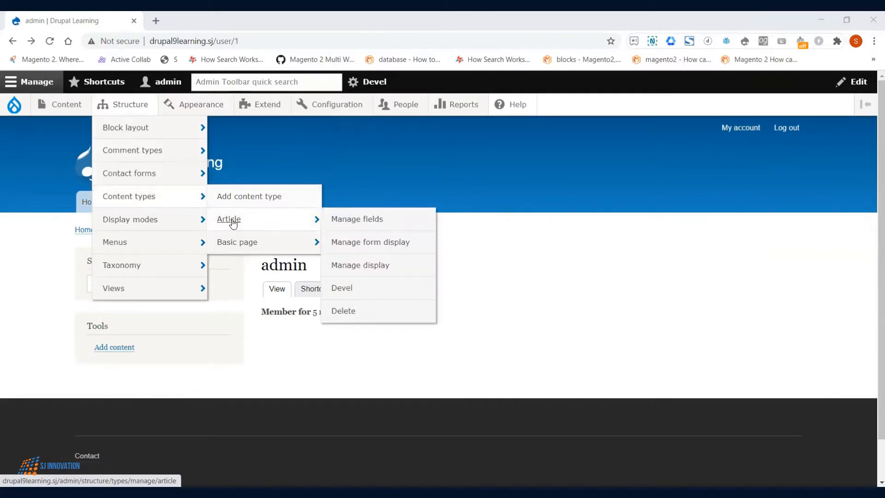
right_click(233, 224)
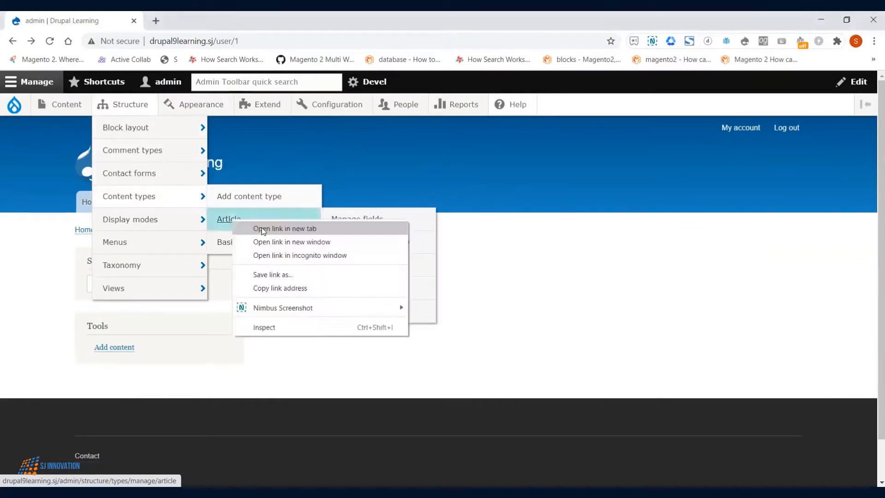
left_click(286, 229)
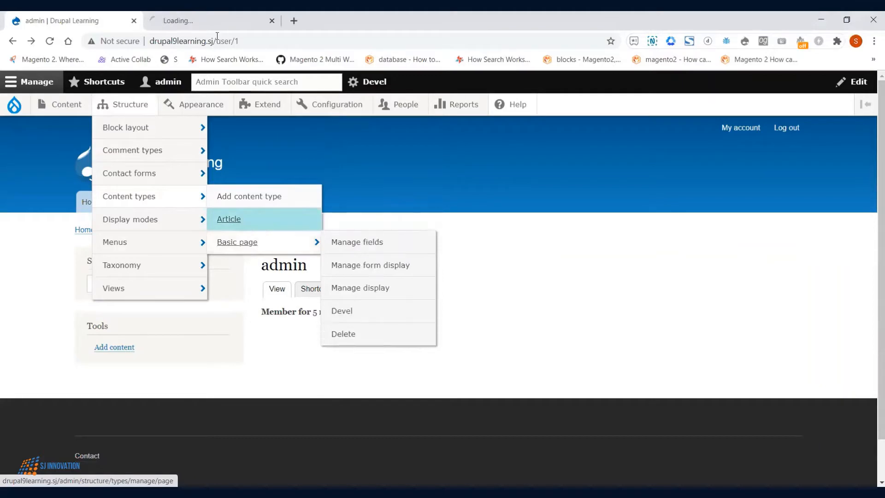
left_click(189, 14)
Review the Article content type's submission form, publishing, display and menu settings, and open its list of fields
scroll(187, 359, "down", 1)
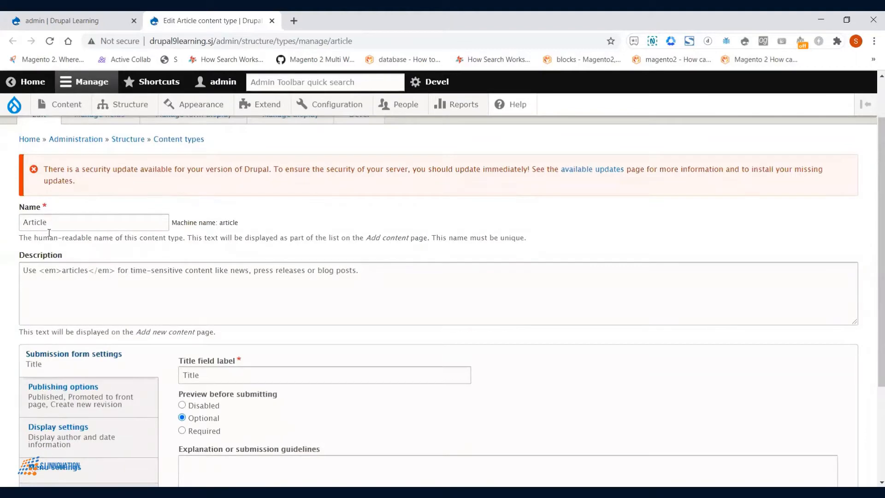
scroll(69, 276, "down", 3)
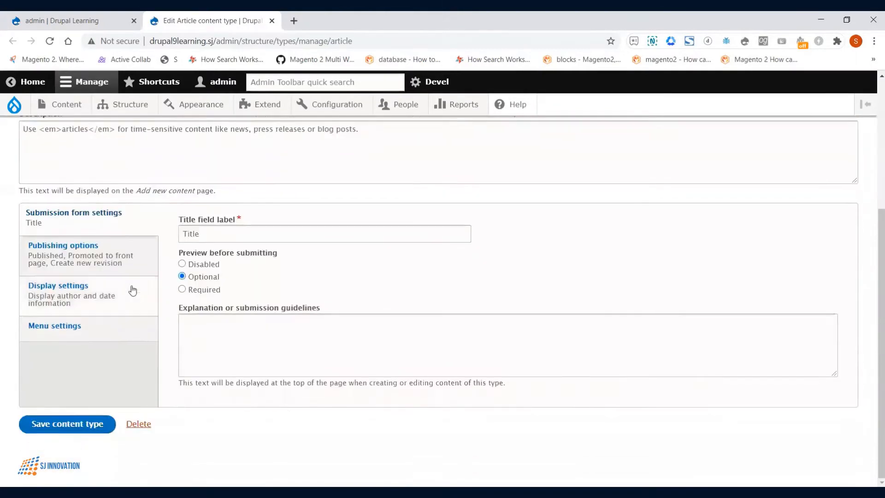
scroll(138, 314, "up", 1)
scroll(90, 281, "up", 2)
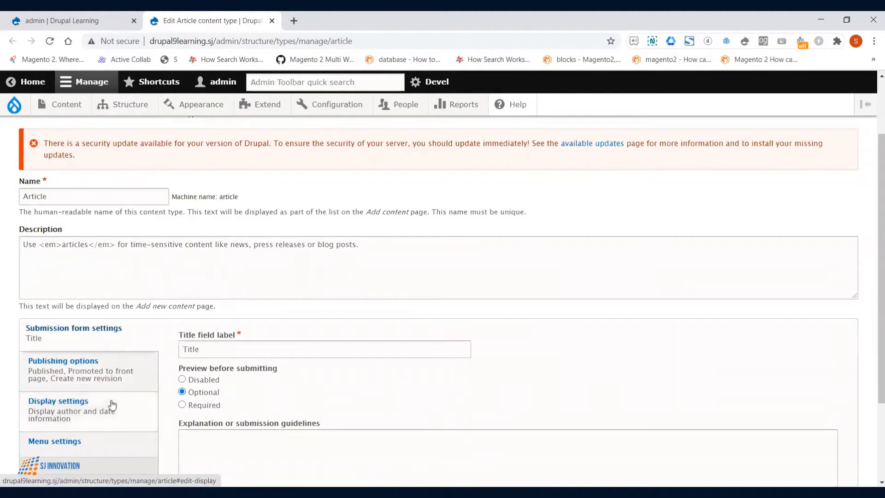
left_click(131, 372)
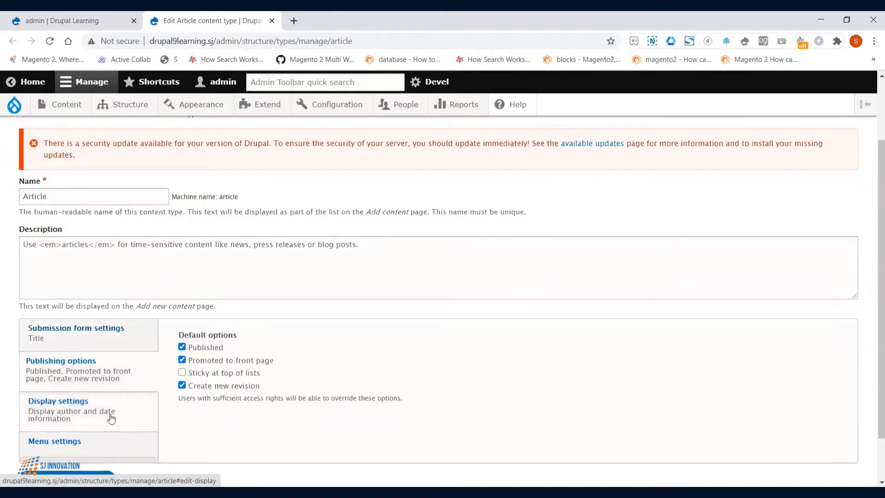
left_click(110, 417)
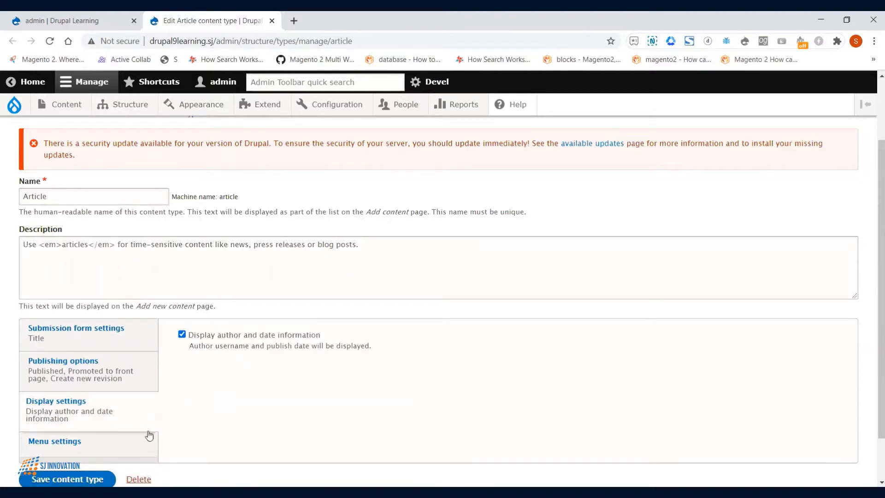
left_click(129, 445)
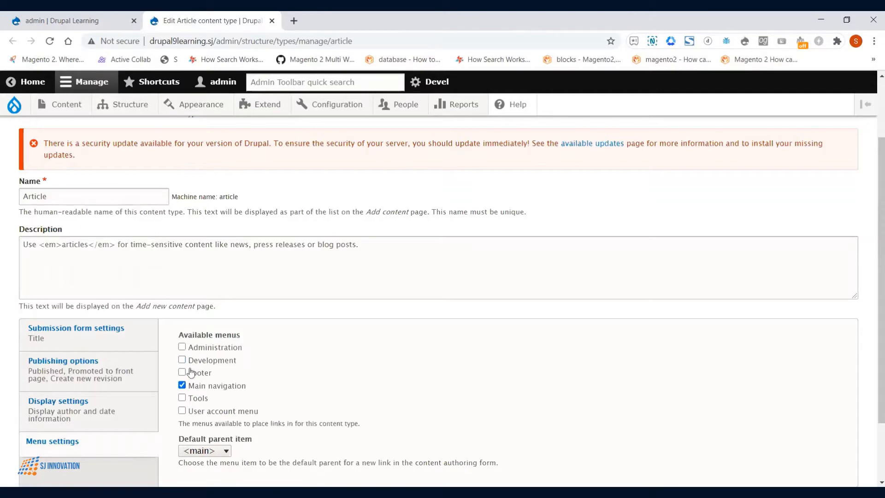
scroll(181, 330, "up", 2)
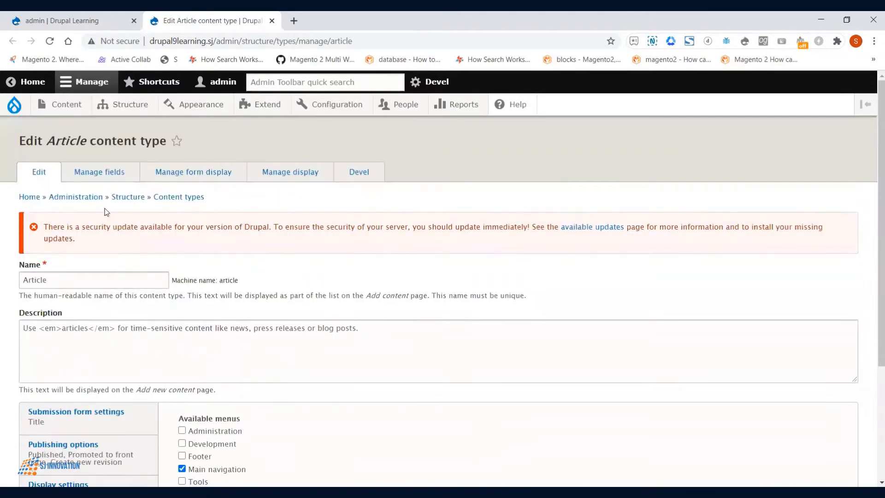
left_click(88, 174)
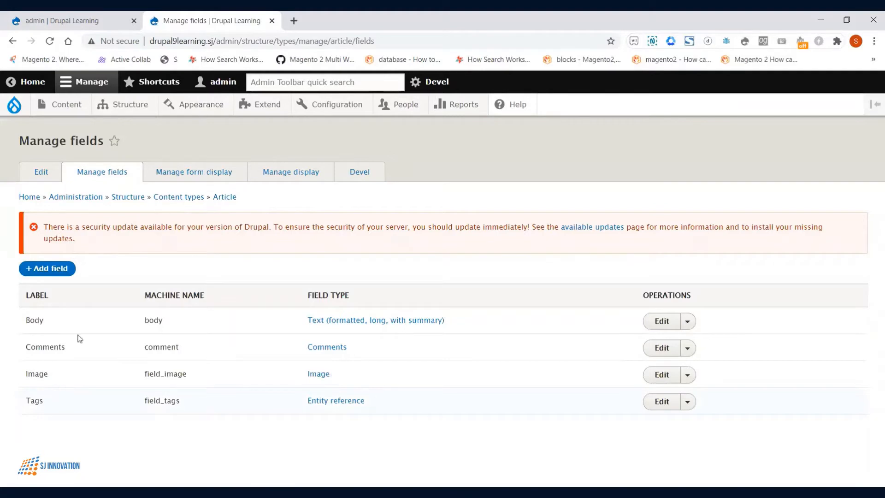
Open the field list of the Basic page content type in a new browser tab and view it
mouse_move(117, 106)
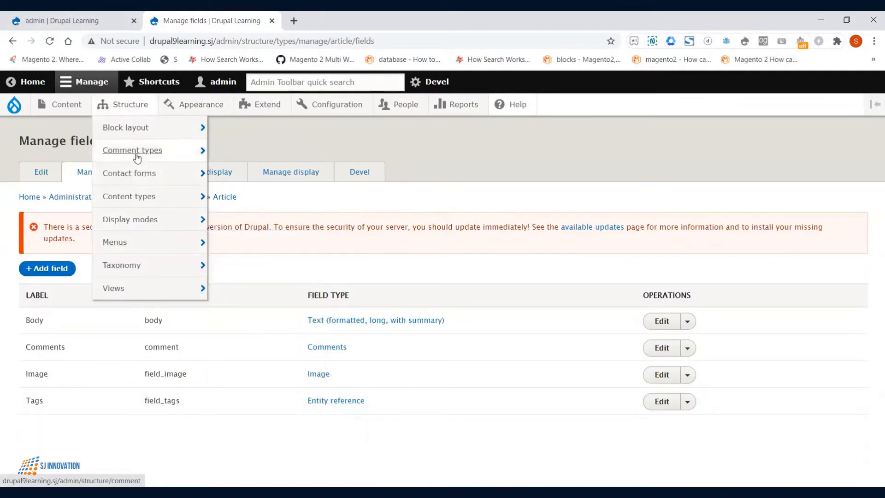
mouse_move(138, 196)
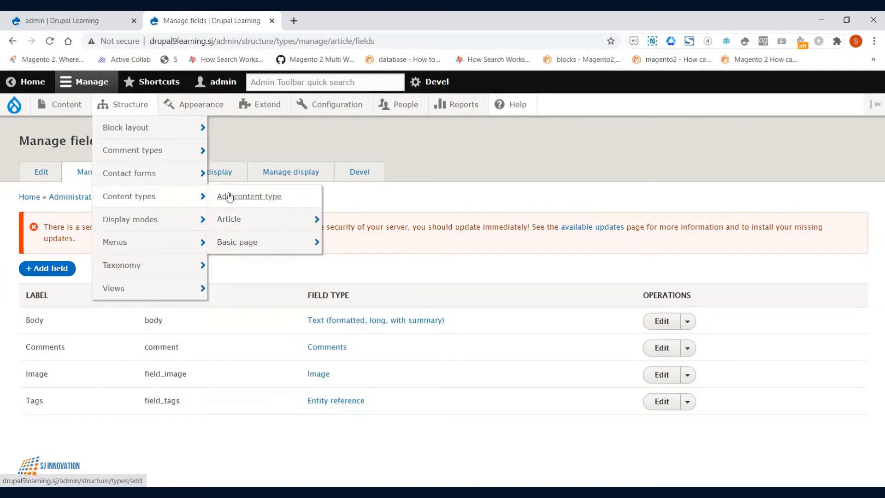
mouse_move(249, 243)
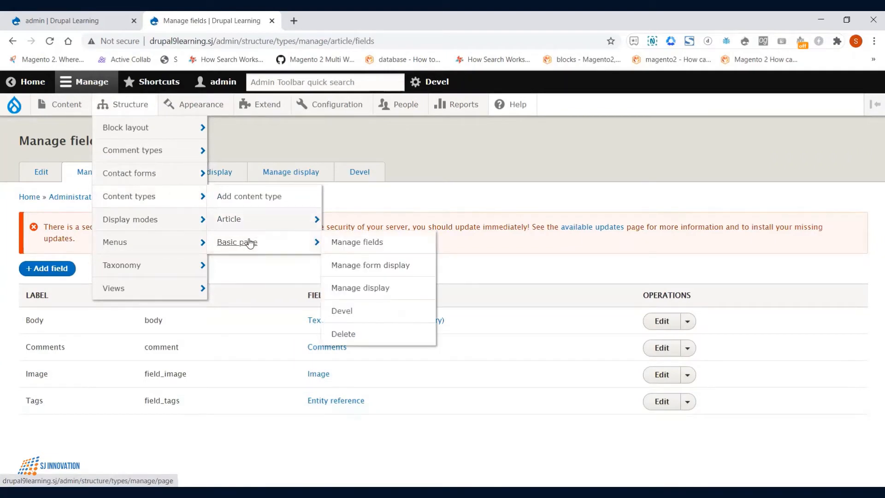
right_click(331, 241)
left_click(364, 245)
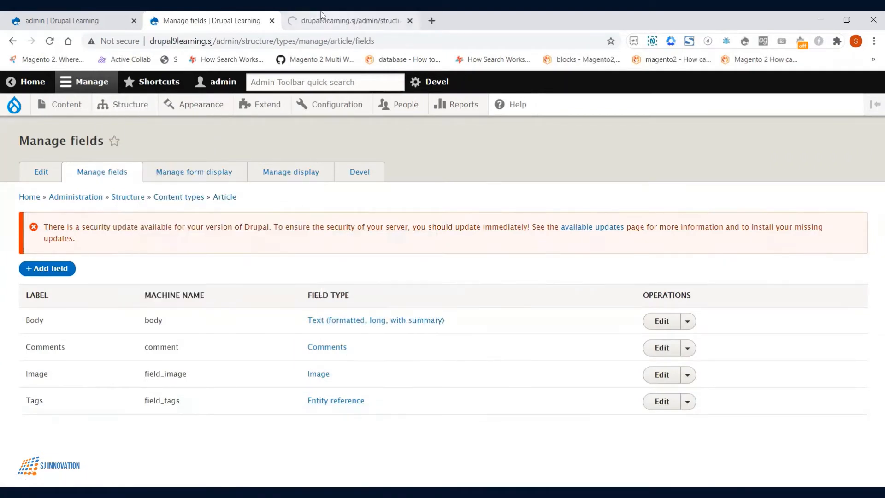
left_click(322, 14)
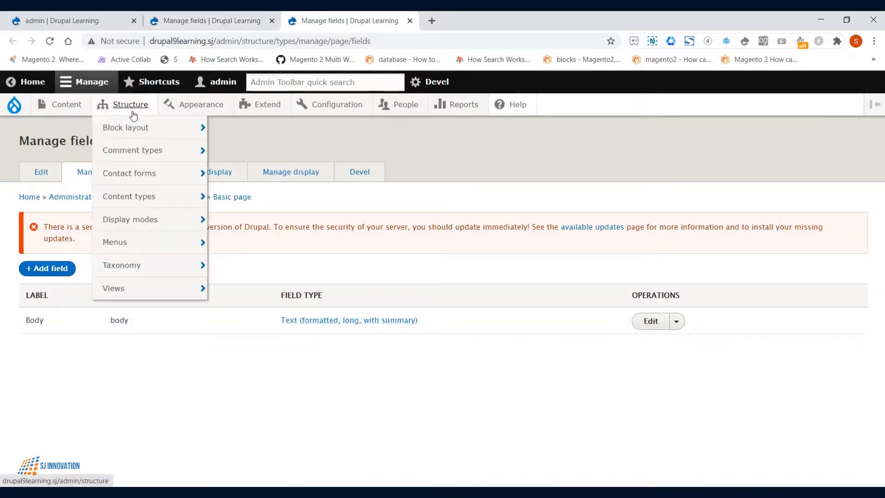
Open the form for creating a new Article in a new browser tab and view its fields
mouse_move(66, 103)
mouse_move(80, 130)
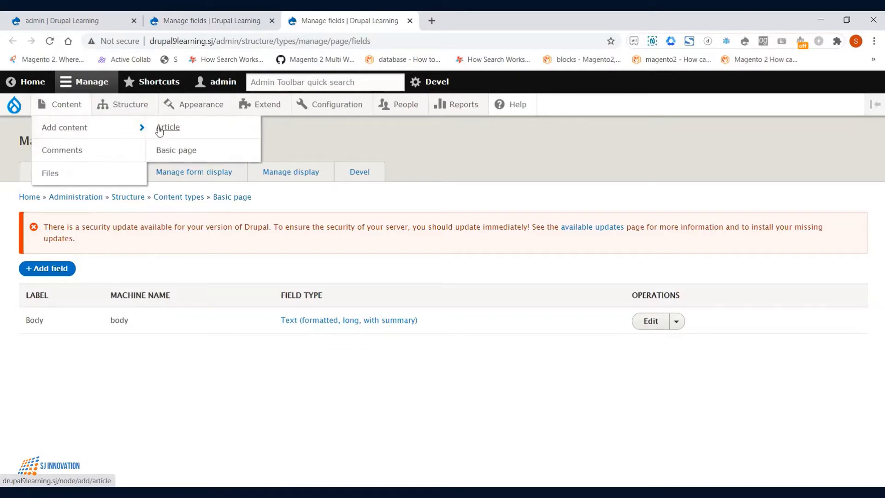
right_click(163, 131)
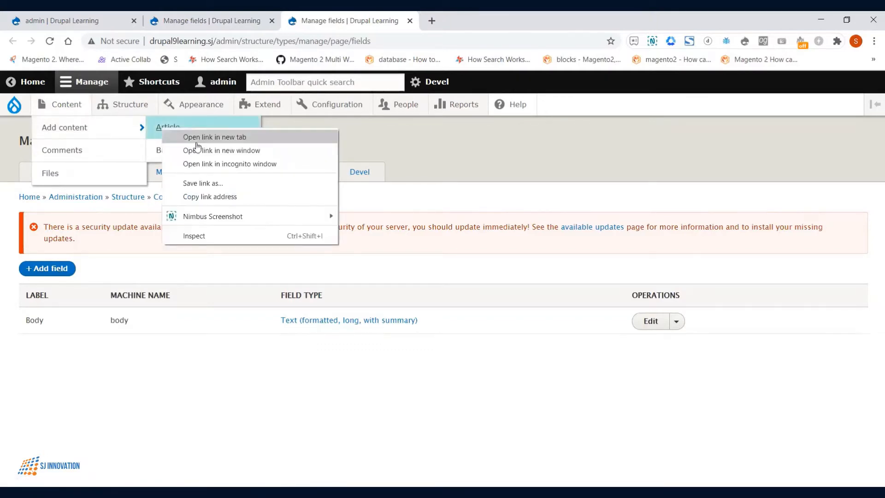
left_click(196, 137)
left_click(438, 24)
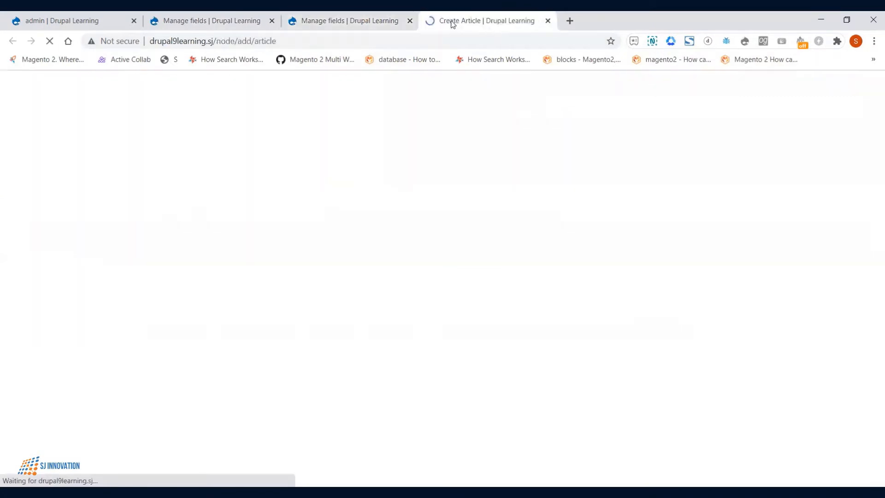
scroll(328, 231, "down", 3)
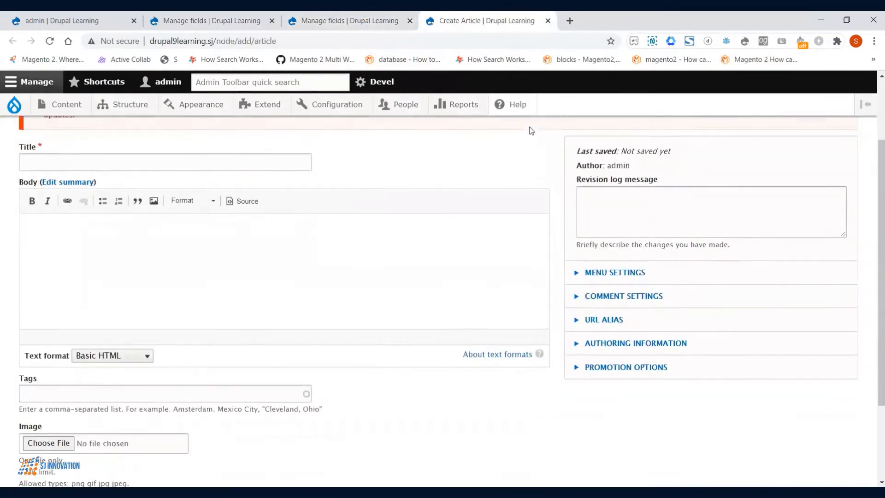
Search Google for "dummy text" in a new browser tab and open the Lorem Ipsum site from the results
left_click(569, 19)
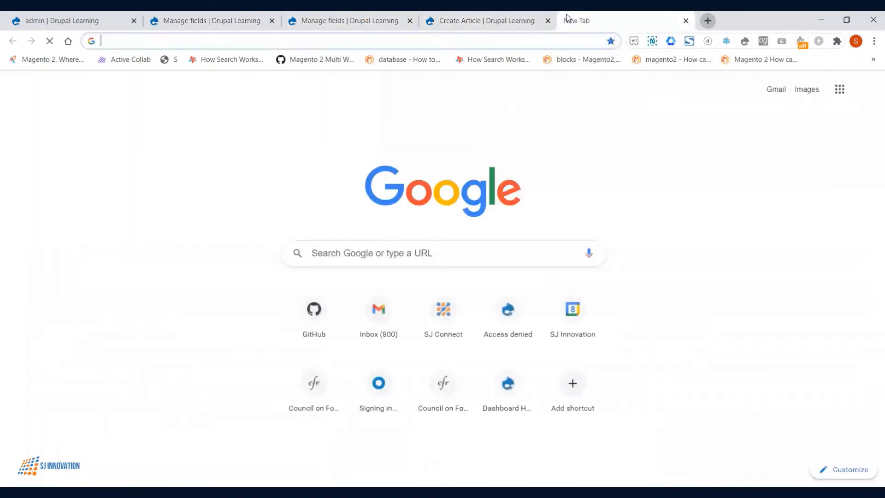
type("s")
key("BackSpace")
type("dummy text")
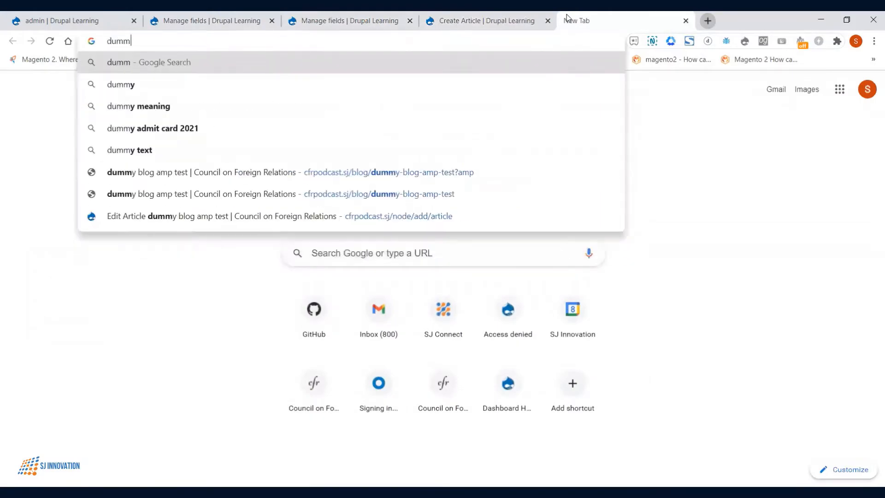
key("Return")
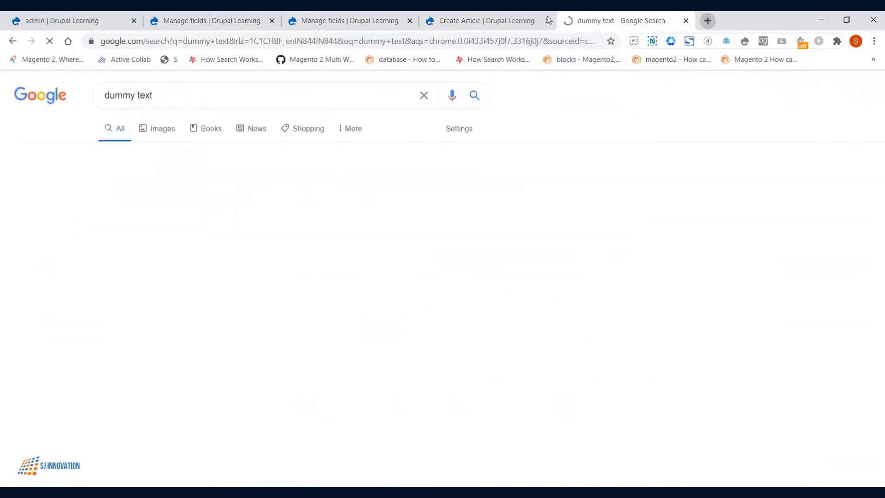
left_click(274, 198)
Return to the Create Article form and enter "Dummy Article" as the title
left_click(461, 21)
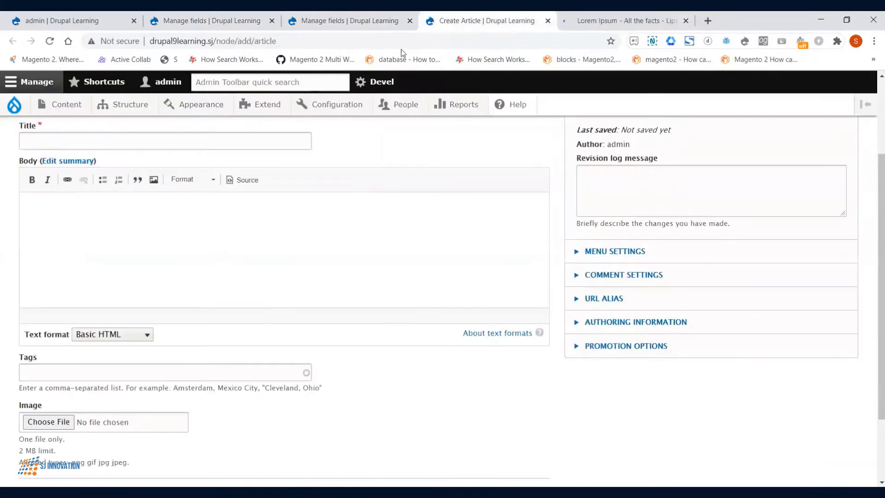
scroll(81, 188, "up", 1)
left_click(85, 201)
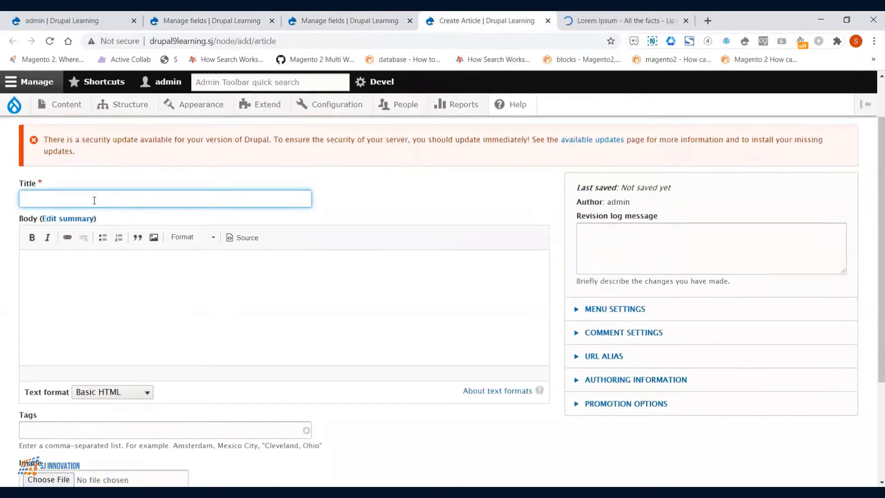
type("Dy")
type("ummy ")
type("Article")
Copy the "What is Lorem Ipsum?" paragraph from the Lorem Ipsum site into the new article's Body
key("ctrl+Tab")
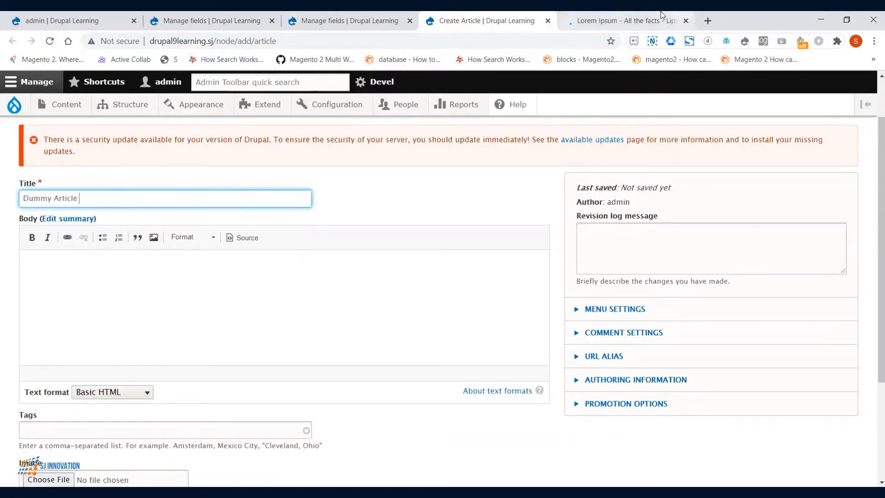
left_click_drag(562, 422, 176, 319)
right_click(211, 332)
left_click(234, 341)
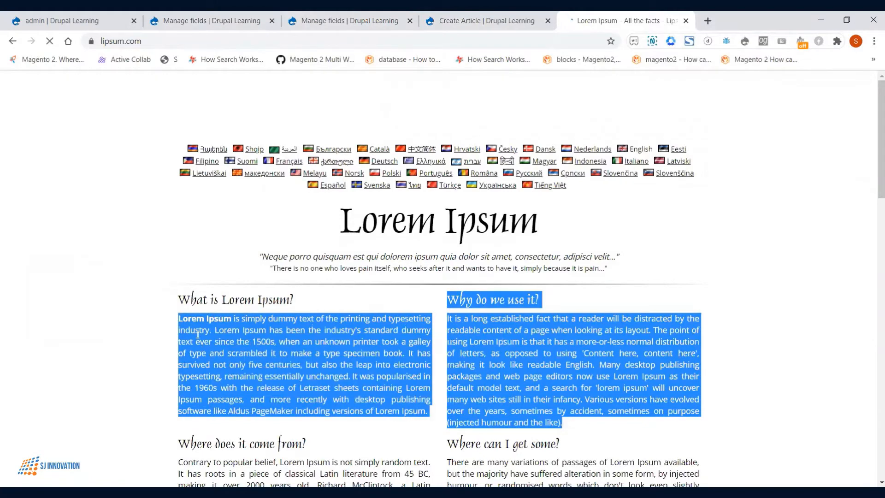
left_click(181, 322)
left_click_drag(181, 321, 427, 411)
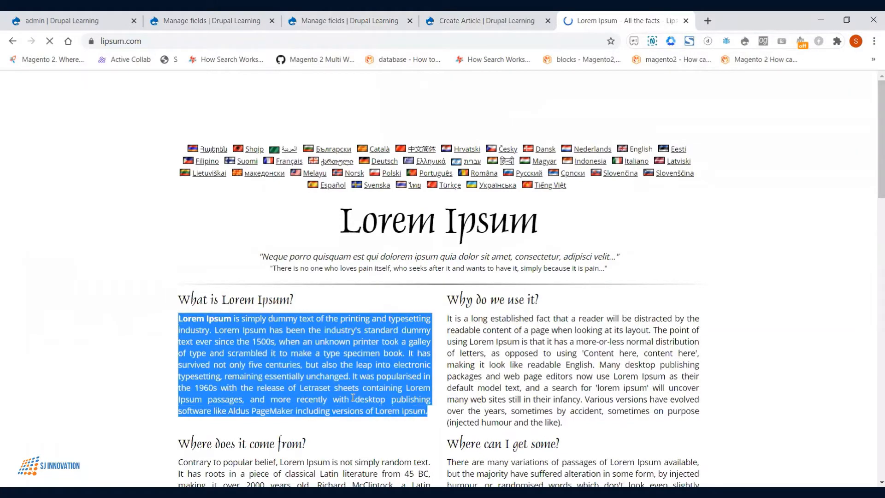
left_click(519, 16)
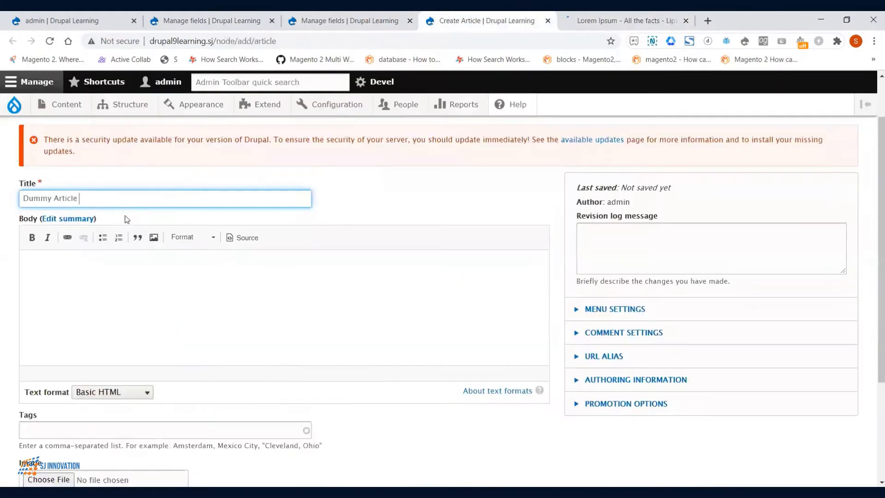
left_click(130, 283)
key("ctrl+v")
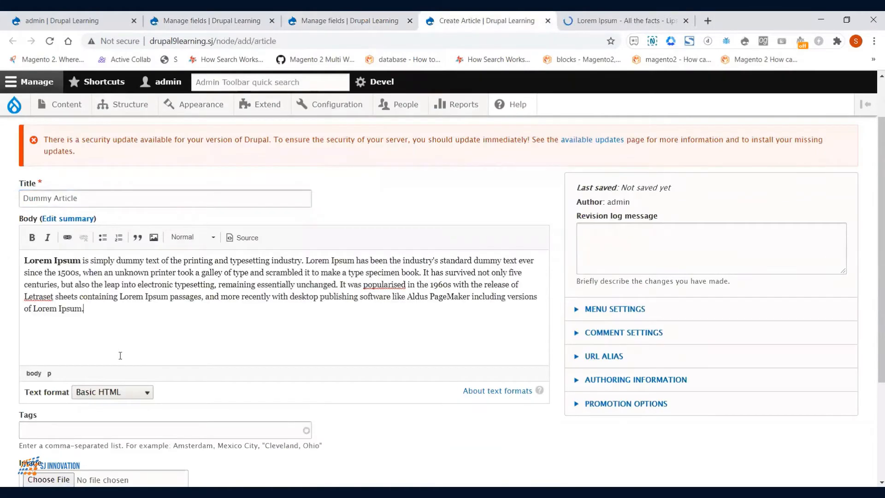
Assign the existing tag "swuliteproclupiwreueuechastiwodruprataswujustedremishuphotre" to the new article
scroll(111, 342, "down", 3)
left_click(99, 286)
type("t")
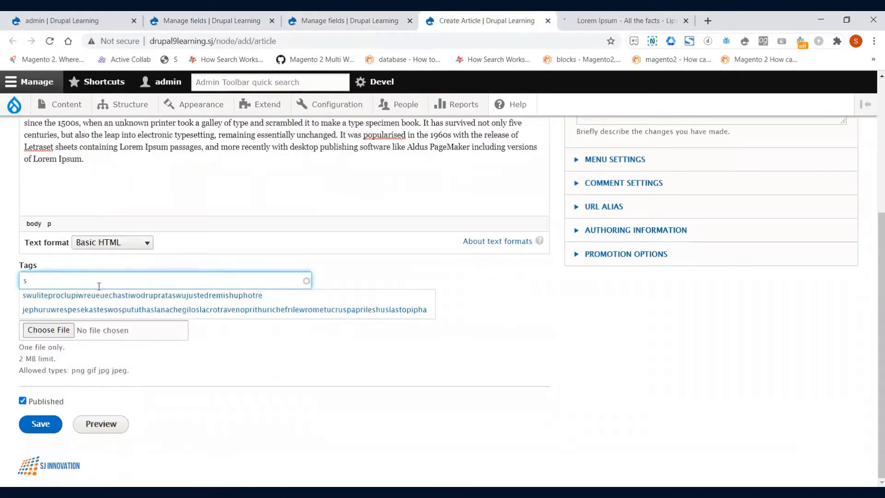
left_click(100, 299)
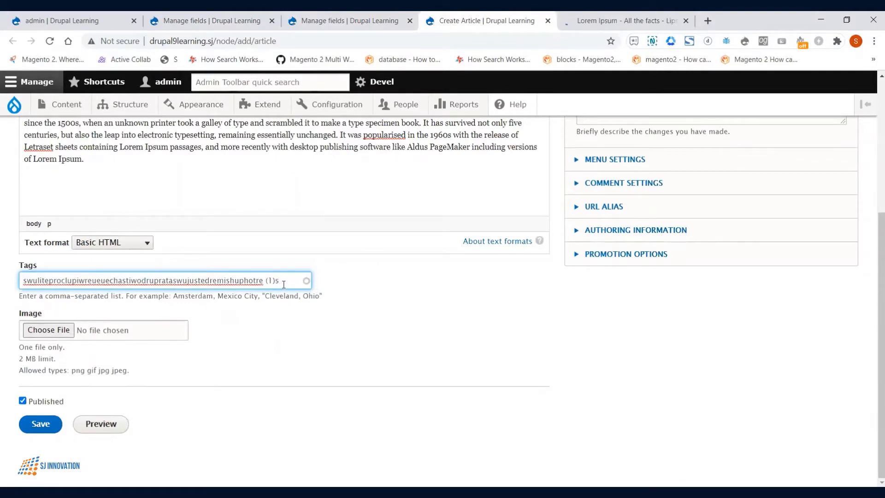
key("BackSpace")
key("BackSpace")
key("BackSpace")
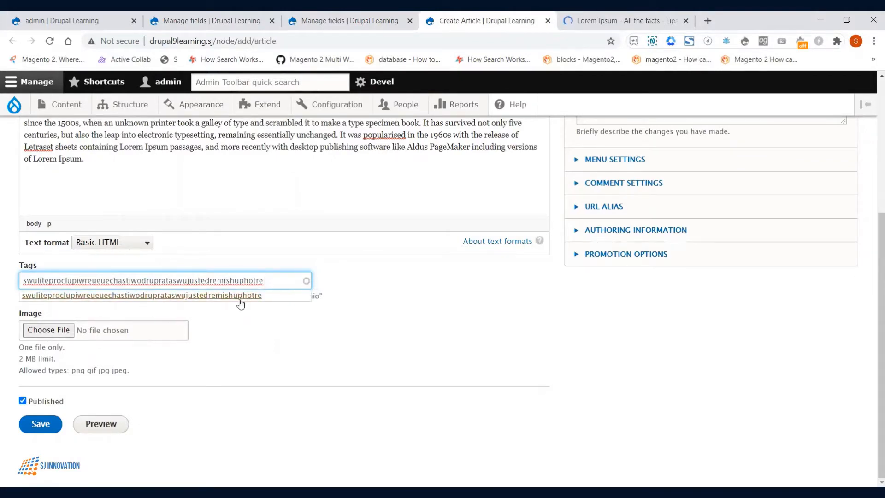
left_click(239, 300)
Upload the palm-tree beach JPG from the Desktop folder Goa > reduced size as the article's image
left_click(59, 331)
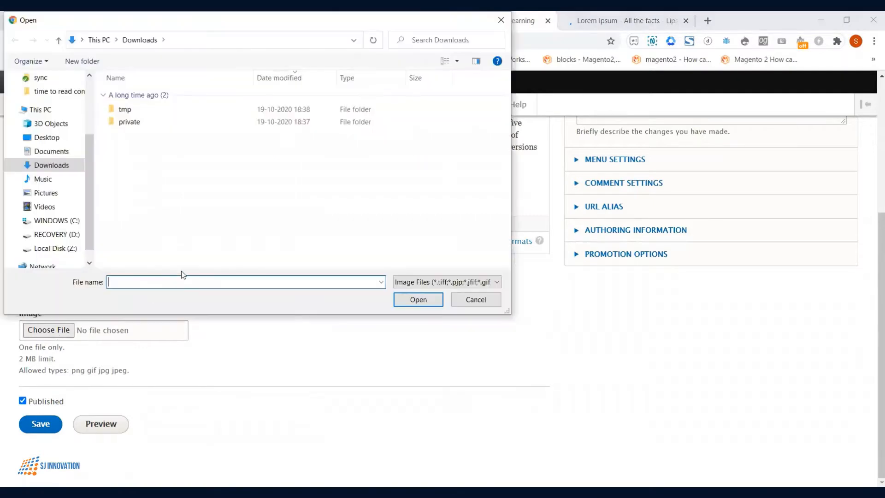
left_click(51, 138)
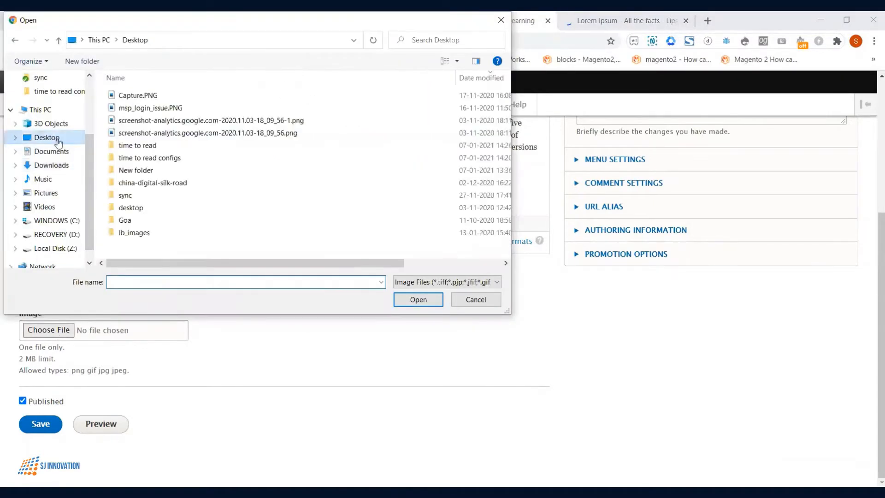
double_click(149, 215)
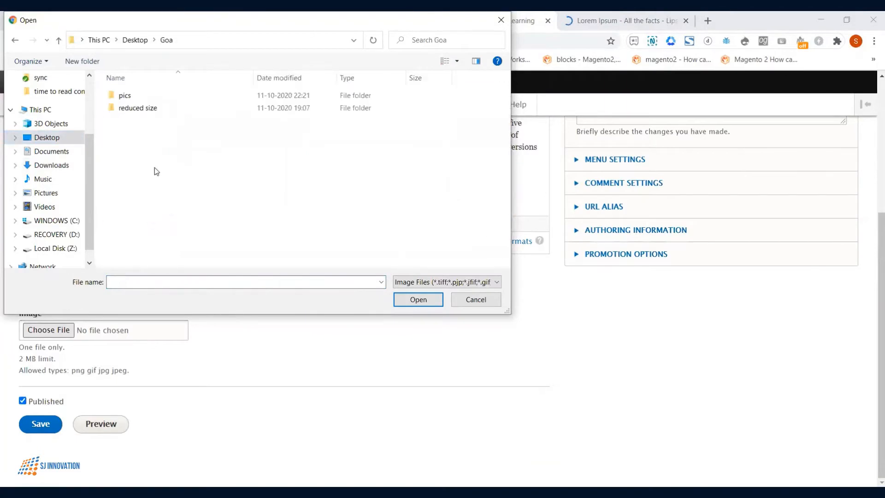
double_click(156, 109)
left_click(141, 123)
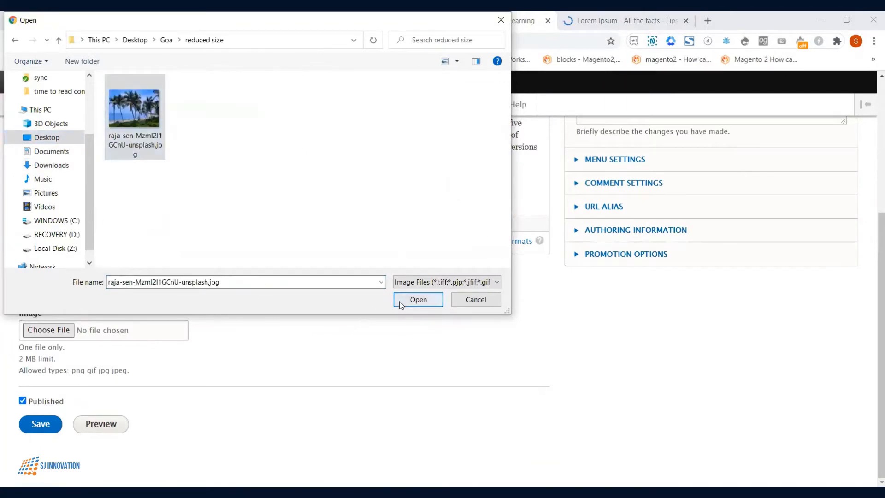
left_click(399, 301)
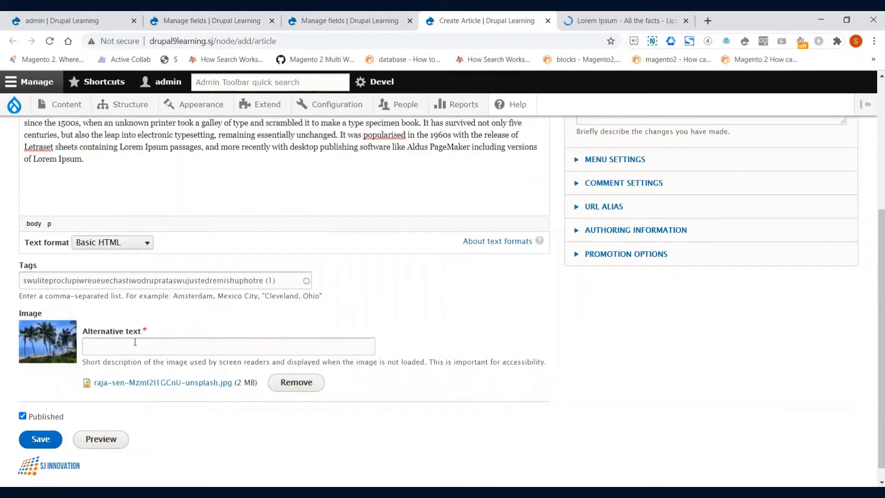
Set the image's alternative text to "beach" and save the article as published
left_click(138, 345)
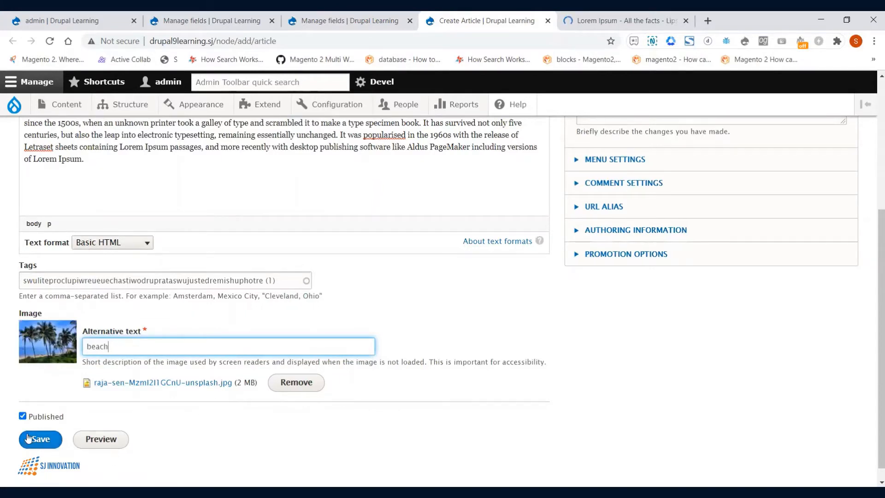
left_click(36, 443)
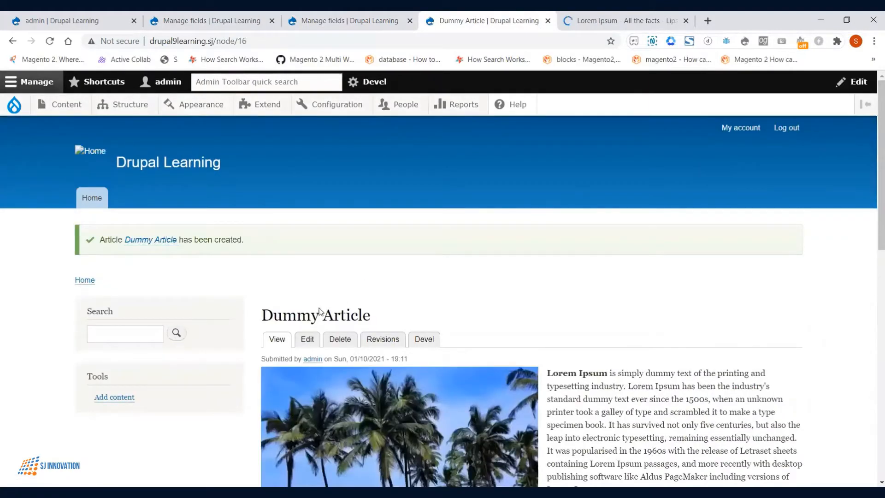
Examine the published Dummy Article page, including its image, body text, tags and comment form
scroll(423, 356, "down", 3)
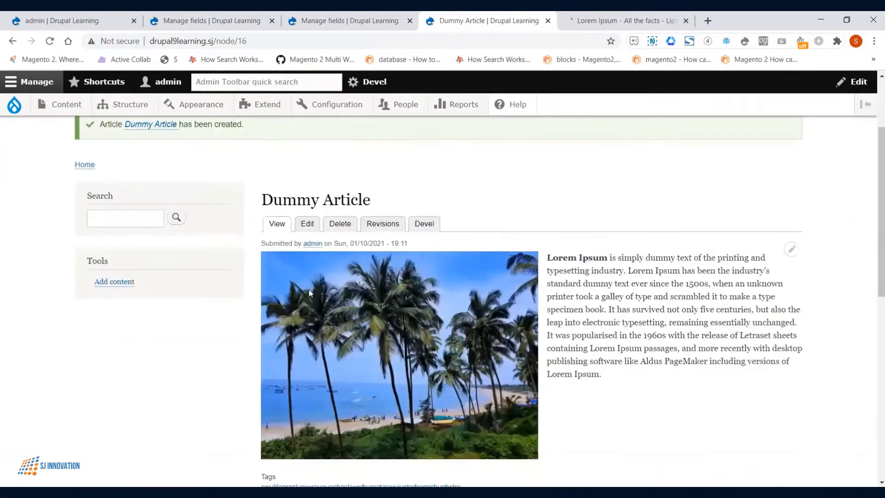
scroll(410, 325, "down", 1)
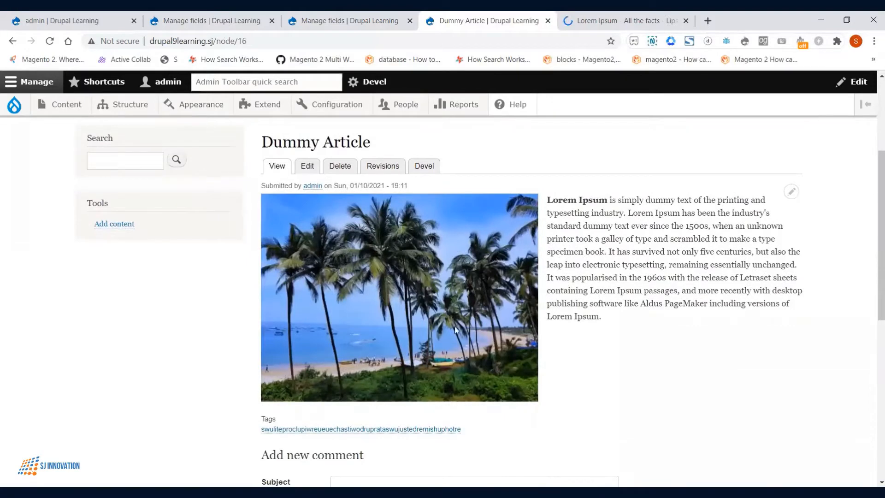
scroll(463, 348, "down", 2)
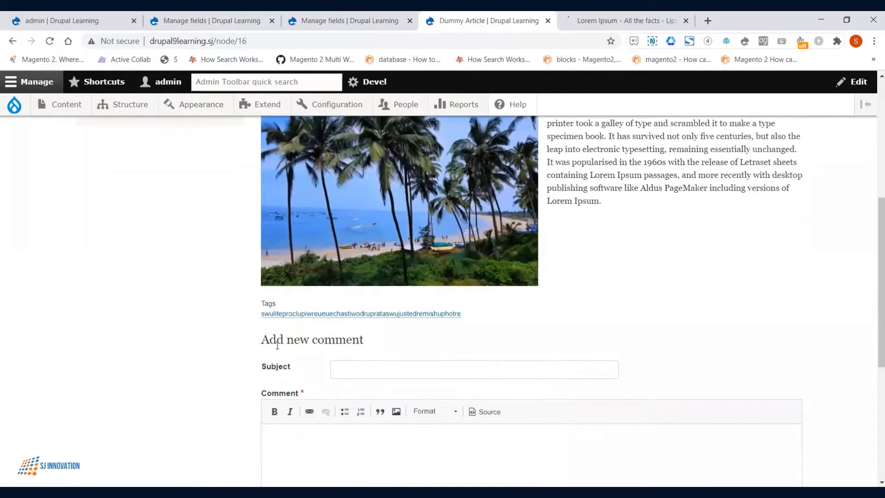
scroll(287, 356, "down", 1)
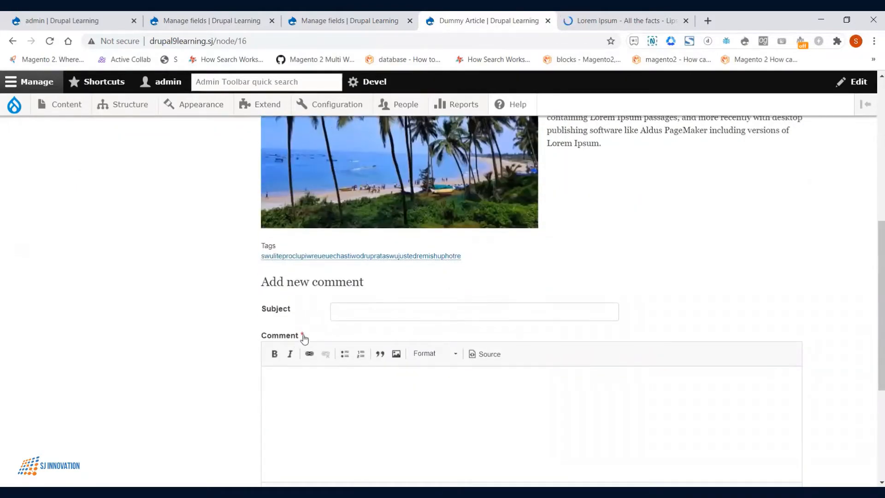
scroll(305, 339, "down", 3)
scroll(287, 242, "up", 2)
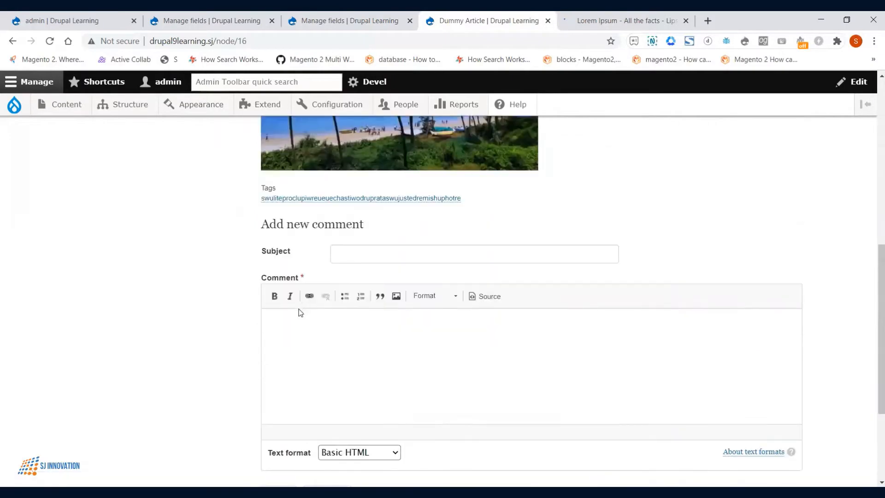
scroll(291, 334, "down", 1)
scroll(328, 340, "up", 7)
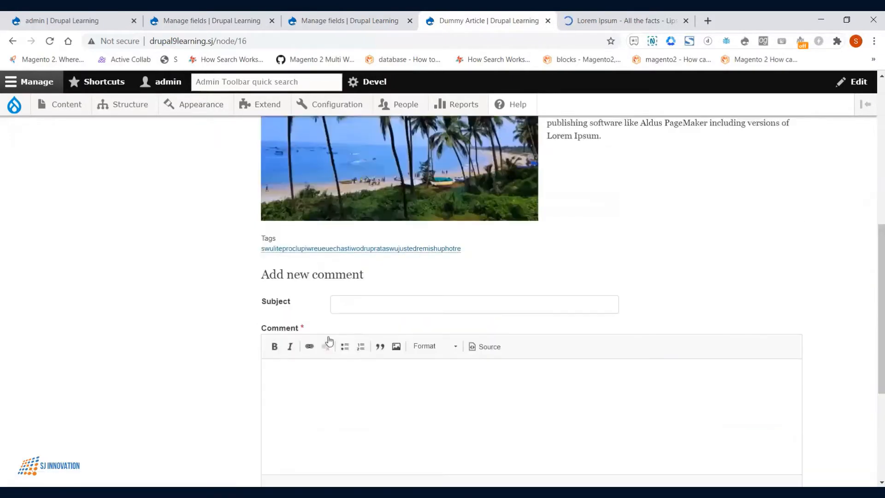
scroll(189, 231, "up", 1)
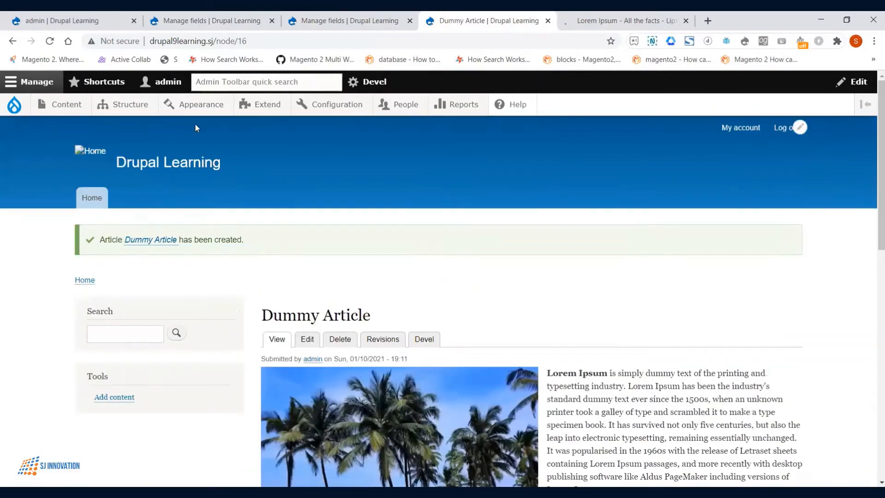
Open the site's content overview and examine the content type filter options and the listed articles and basic pages
left_click(64, 108)
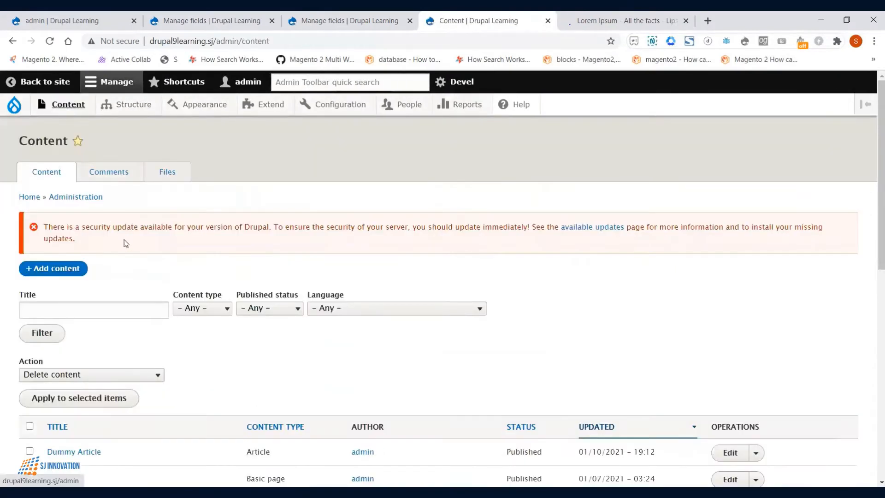
scroll(99, 258, "down", 3)
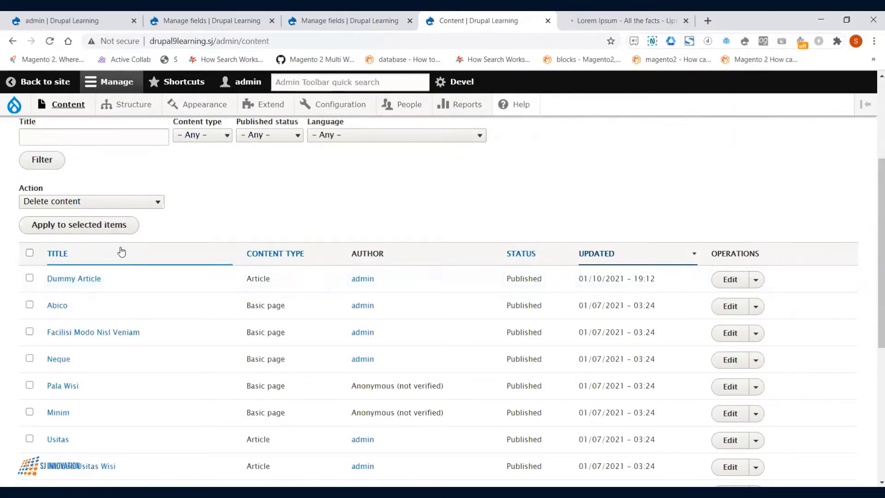
scroll(211, 219, "down", 1)
scroll(277, 272, "up", 2)
scroll(277, 273, "up", 1)
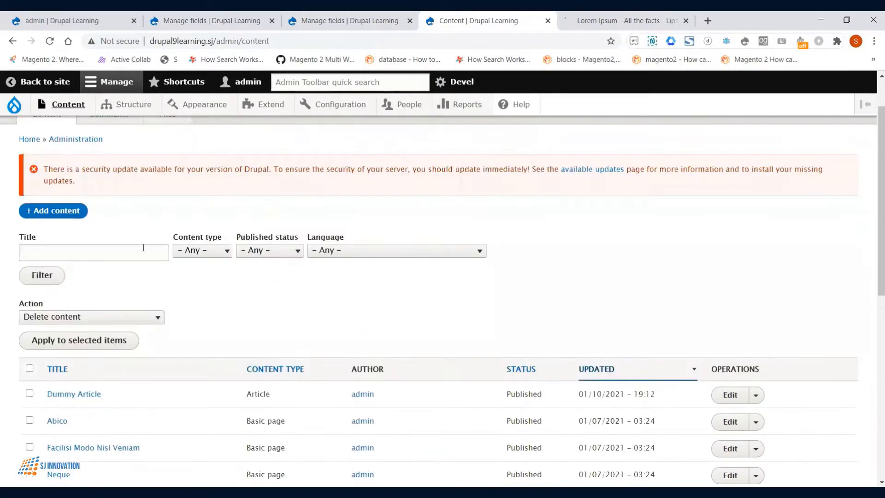
left_click(208, 252)
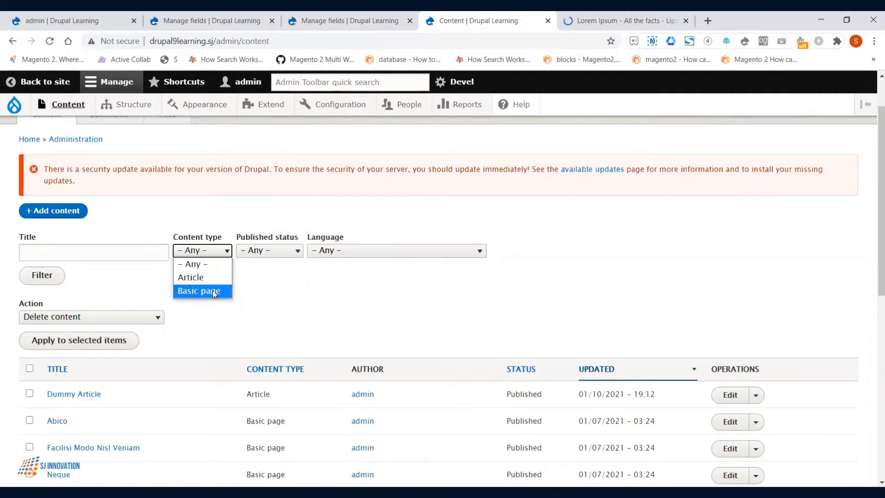
scroll(488, 283, "down", 5)
scroll(449, 282, "up", 3)
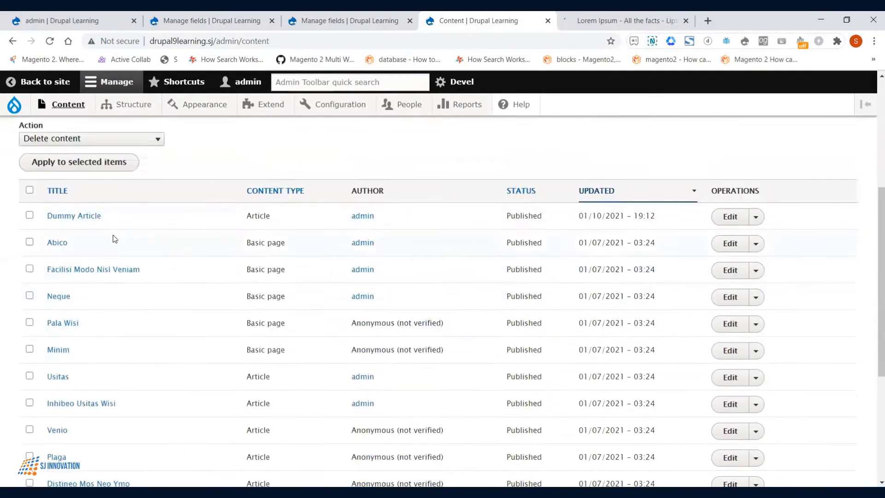
scroll(141, 343, "down", 3)
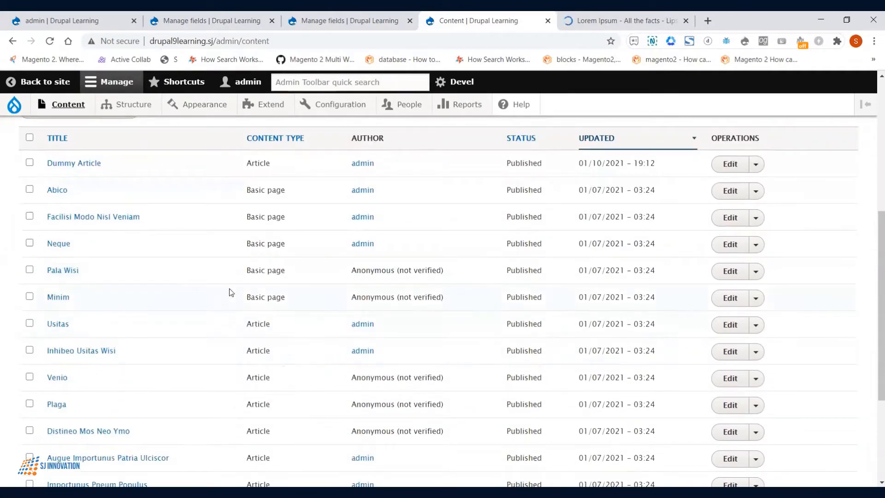
scroll(231, 290, "down", 3)
scroll(277, 303, "up", 3)
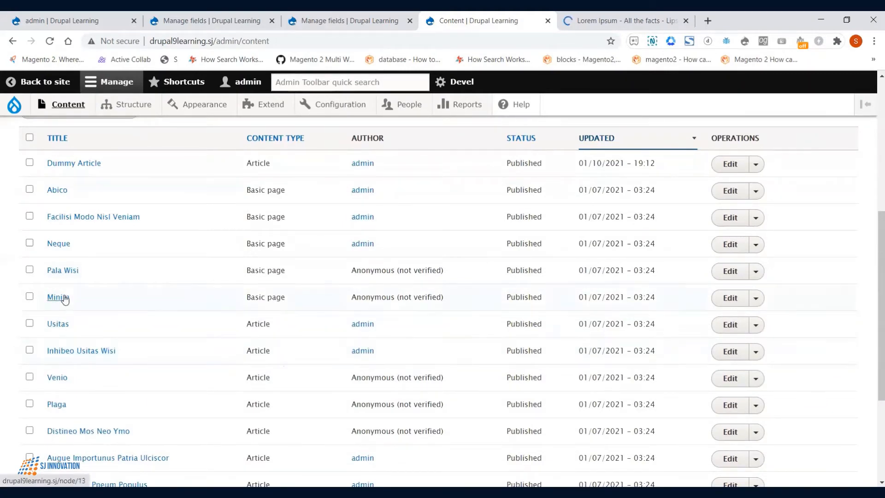
Open the basic page "Neque" in a new browser tab and examine its layout from start to end
right_click(61, 244)
left_click(81, 252)
left_click(559, 18)
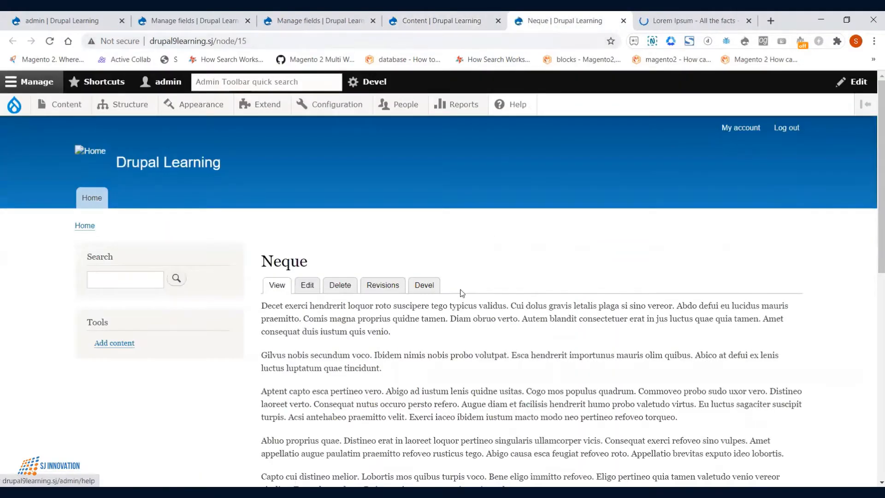
scroll(367, 220, "down", 5)
scroll(367, 221, "down", 4)
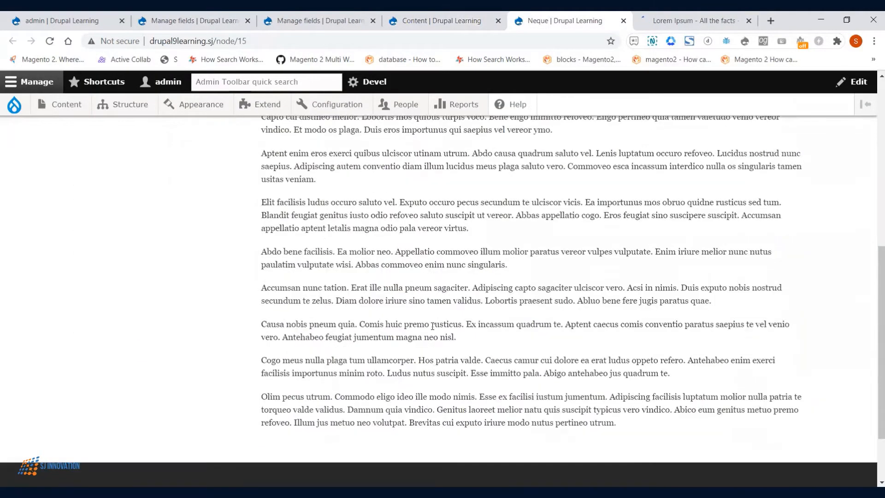
scroll(434, 316, "up", 7)
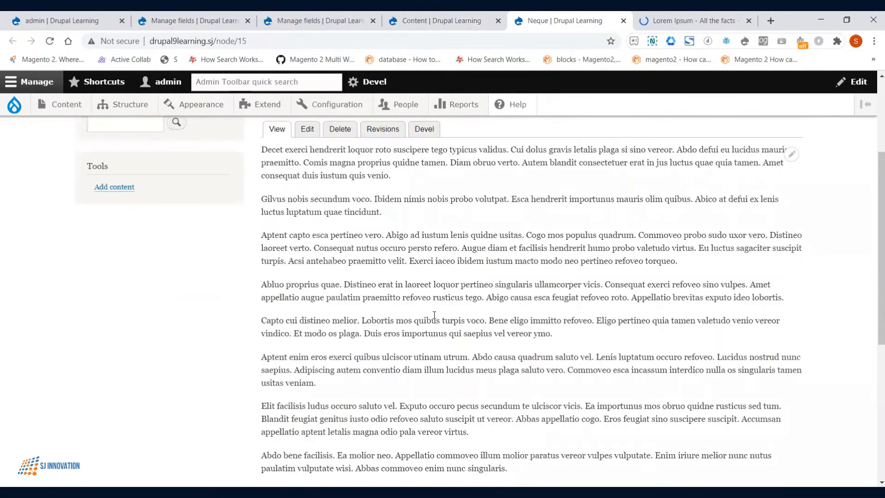
scroll(429, 300, "up", 2)
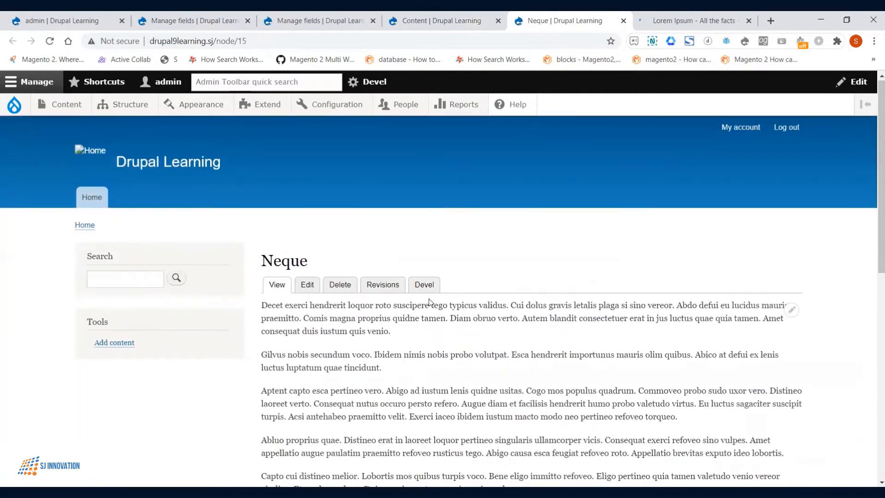
Return to the Article content type's Manage fields page and open the form for adding a new content type from there
left_click(184, 13)
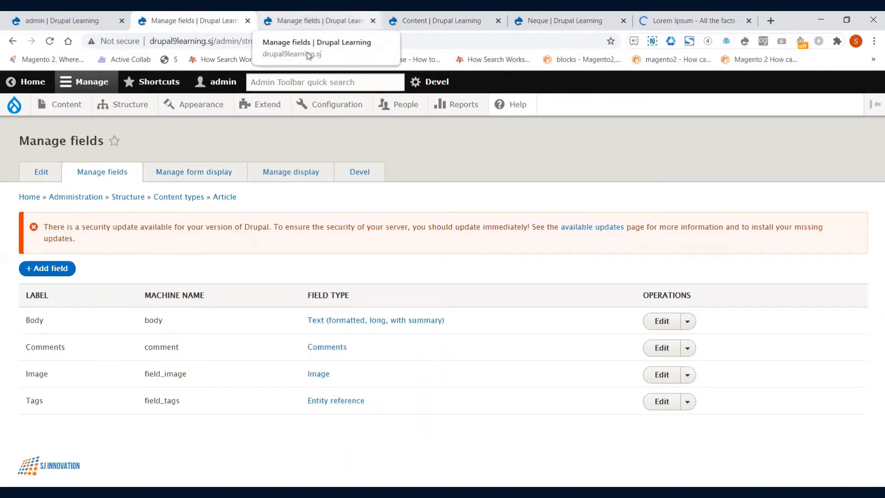
mouse_move(67, 106)
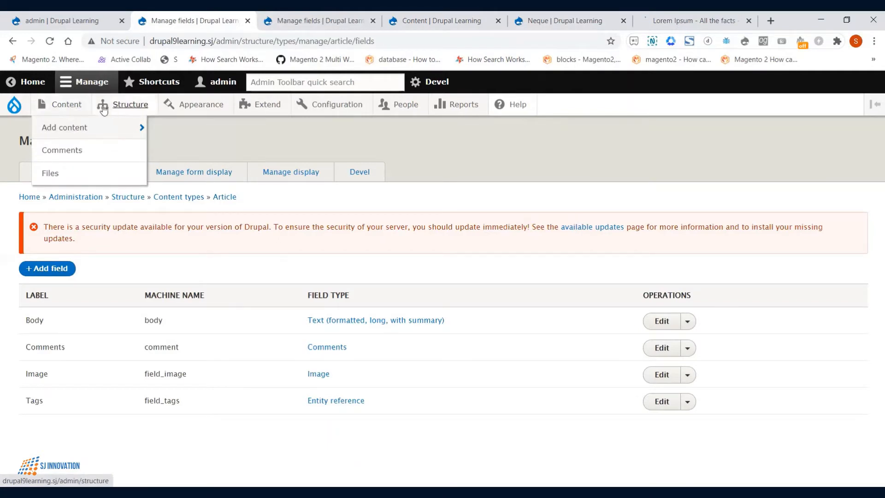
mouse_move(111, 109)
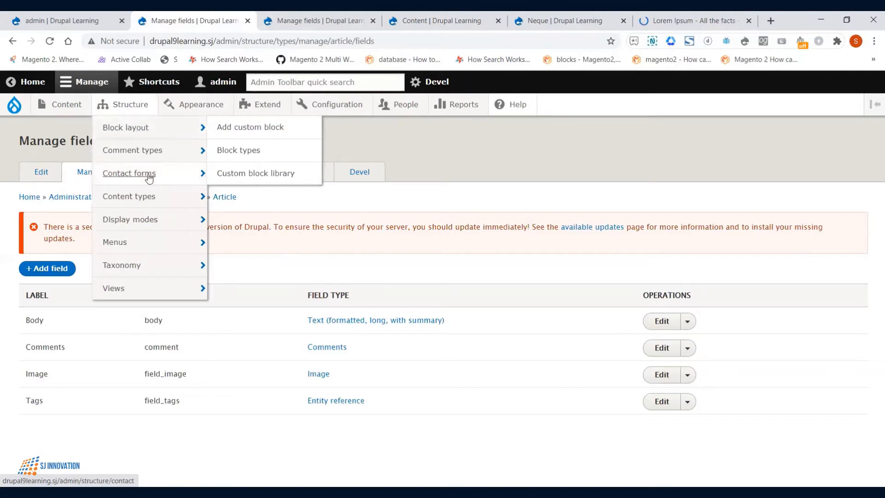
mouse_move(153, 197)
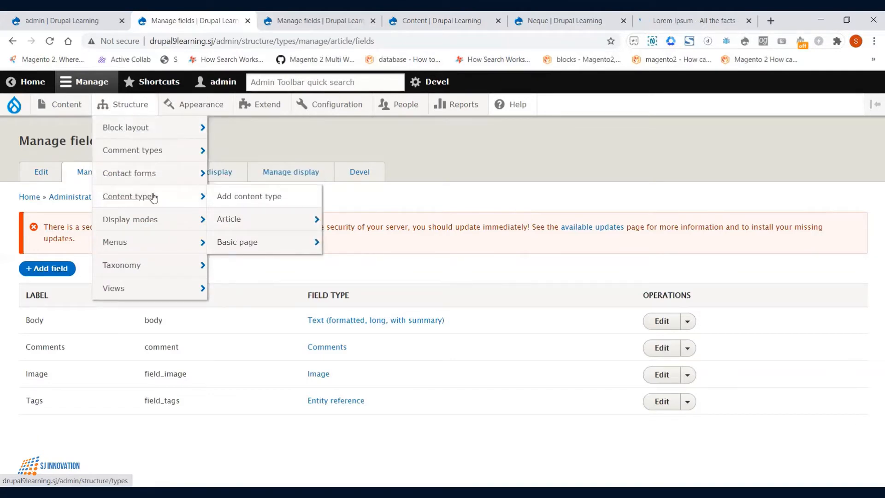
left_click(257, 197)
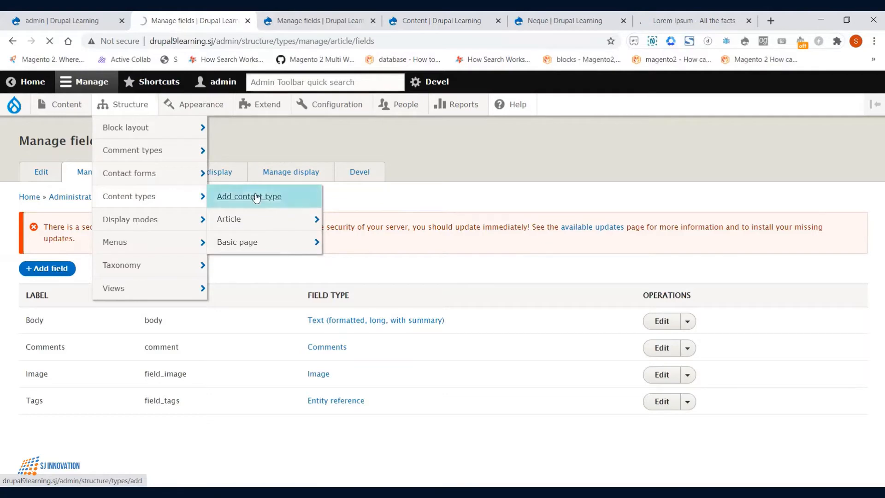
Close the Basic page Manage fields, Content, Neque and Lorem Ipsum browser tabs
left_click(367, 25)
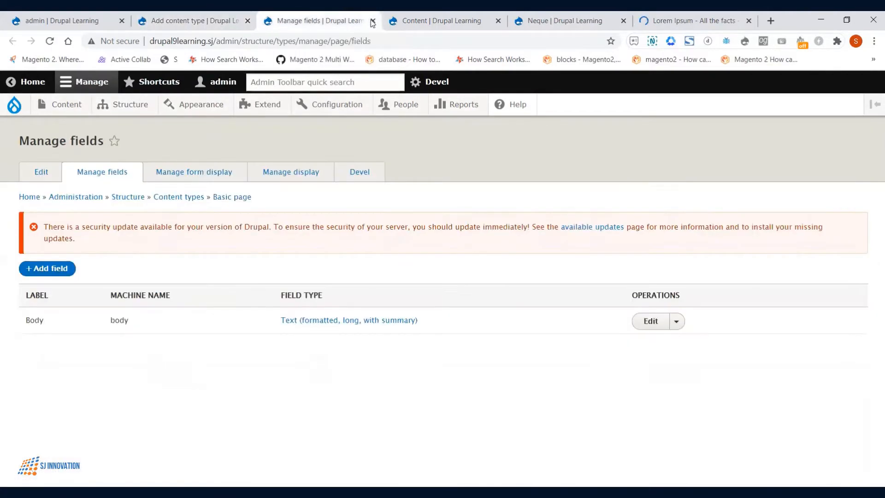
left_click(373, 20)
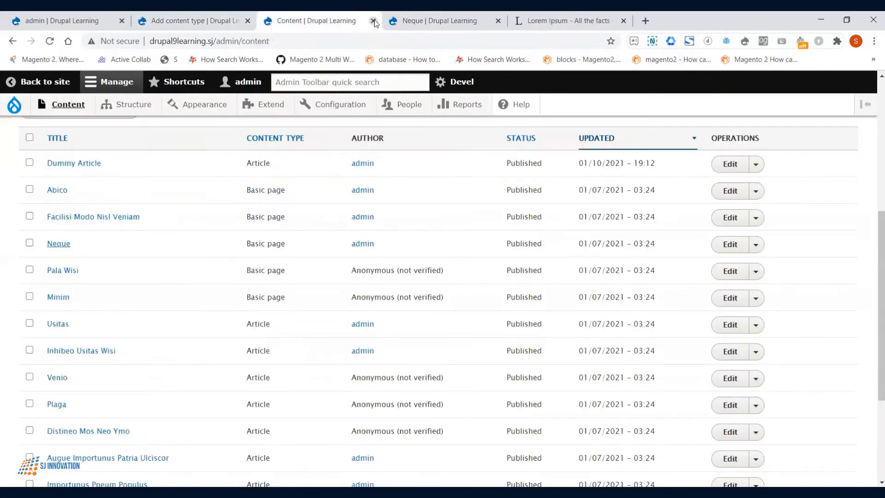
left_click(373, 20)
left_click(373, 21)
left_click(374, 21)
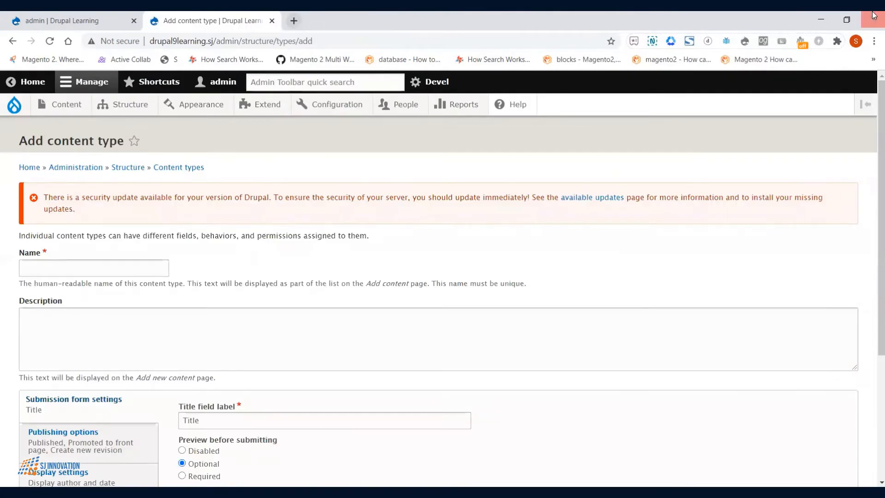
Reopen the recently closed Lorem Ipsum generator tab and return to the Add content type form
left_click(874, 41)
mouse_move(767, 103)
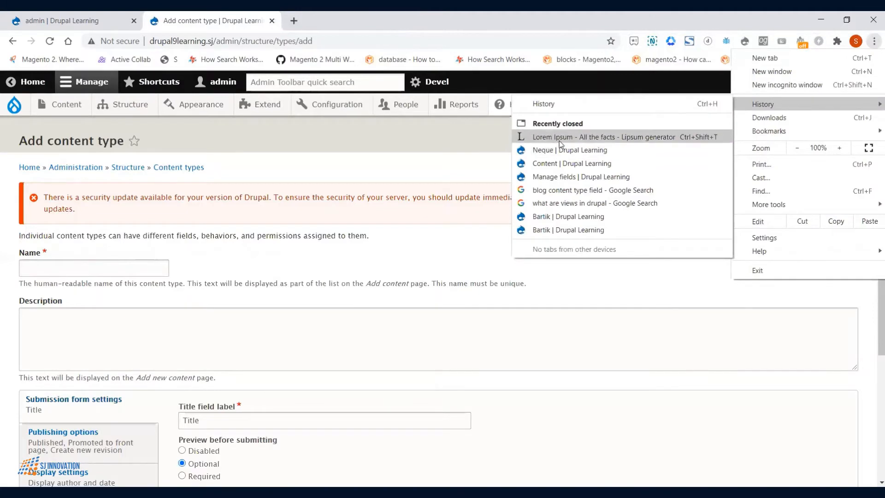
left_click(553, 137)
left_click(223, 12)
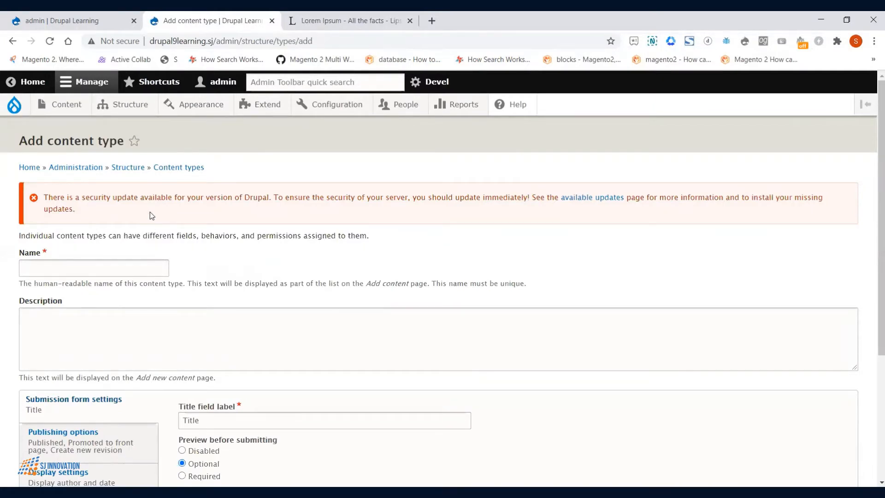
Name the new content type "Blog" and give it the description "Daily blogs"
left_click(75, 261)
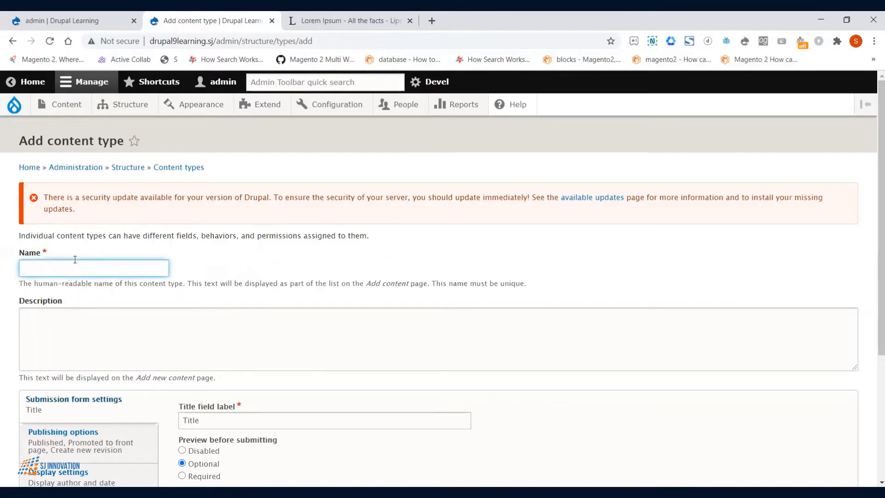
type("Blog")
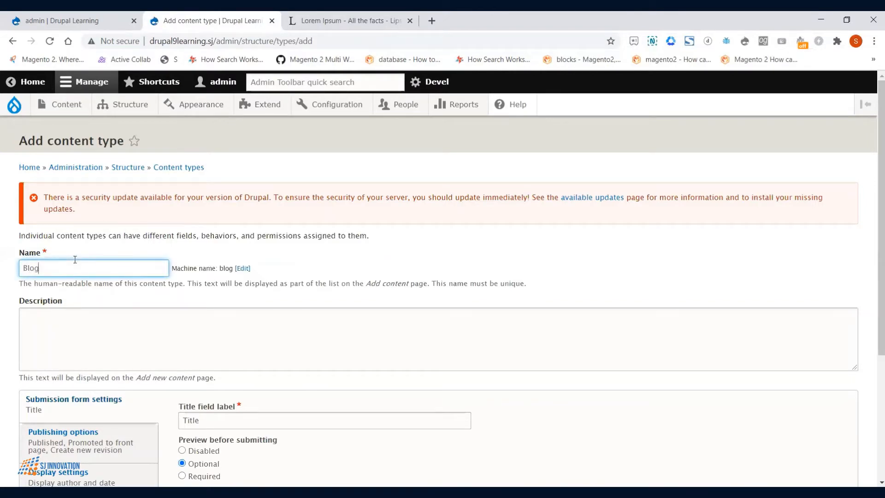
left_click(100, 321)
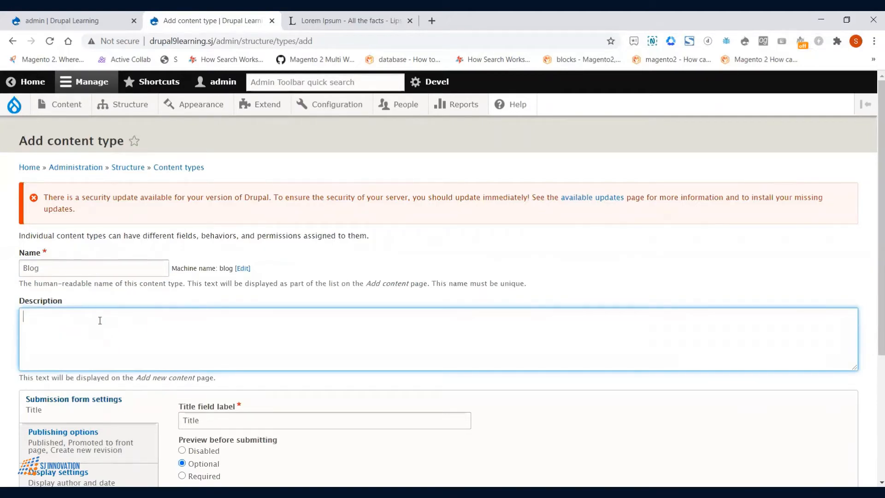
type("Dailt")
type(" blogs")
Review the Blog type's publishing, display and menu settings, keep their defaults, and save it to manage its fields
scroll(101, 351, "down", 1)
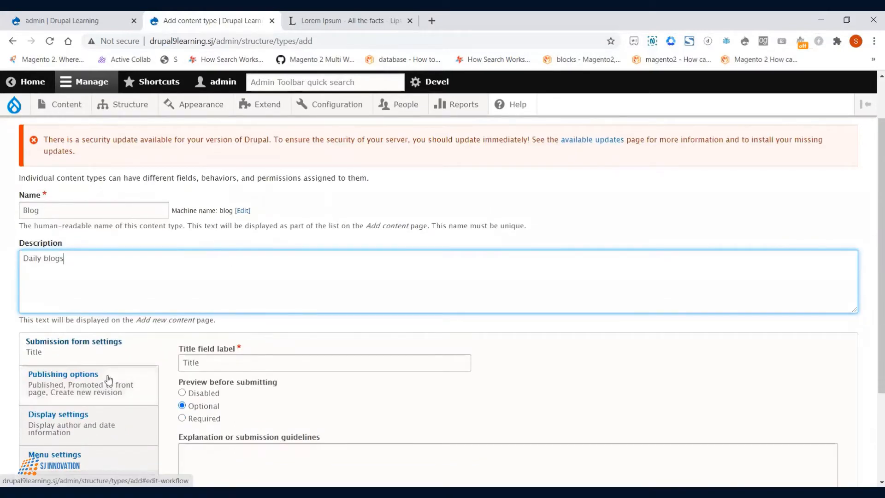
scroll(108, 381, "down", 1)
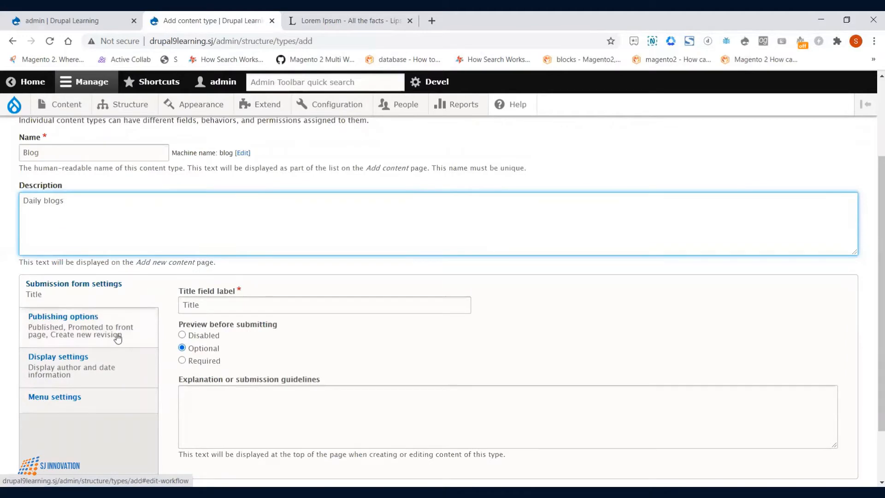
scroll(116, 336, "down", 2)
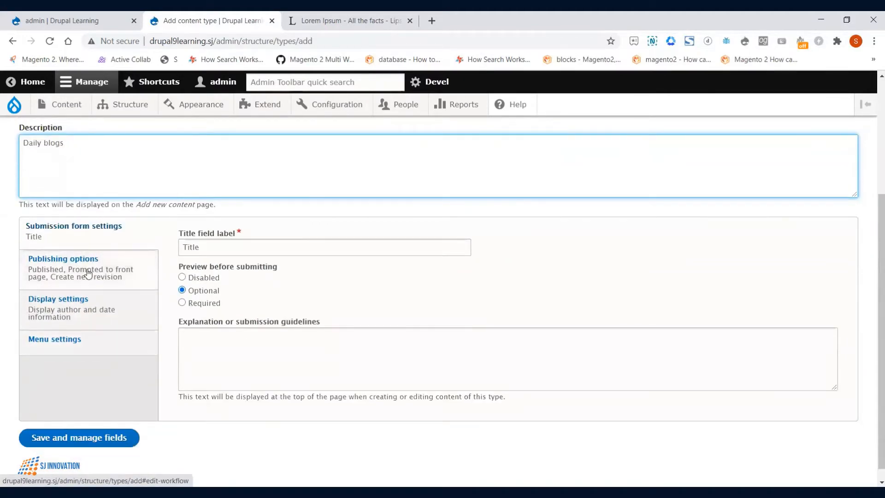
left_click(60, 260)
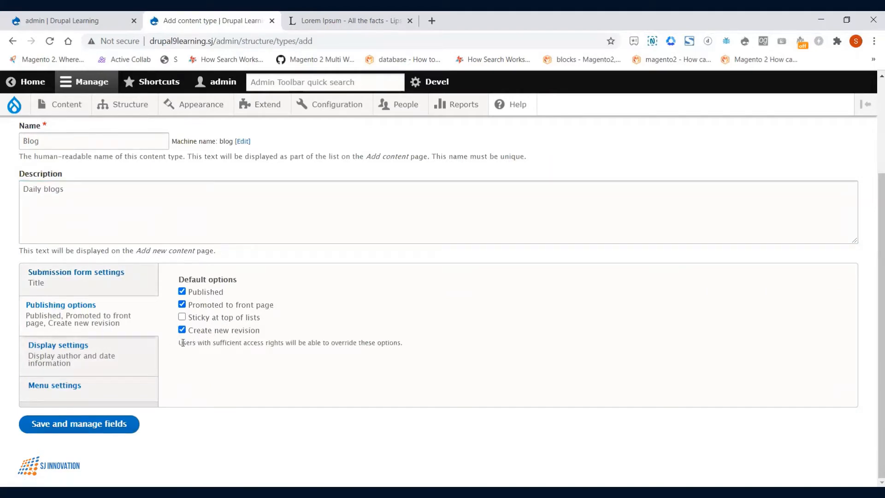
left_click(132, 357)
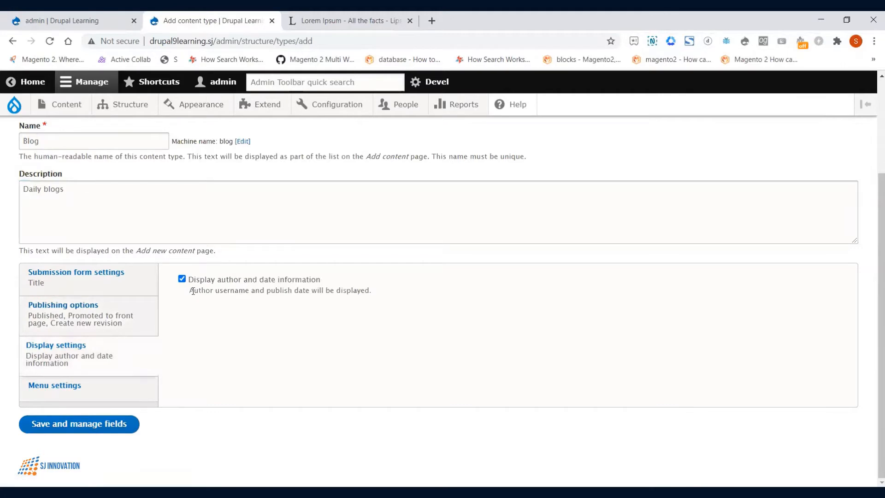
left_click(123, 391)
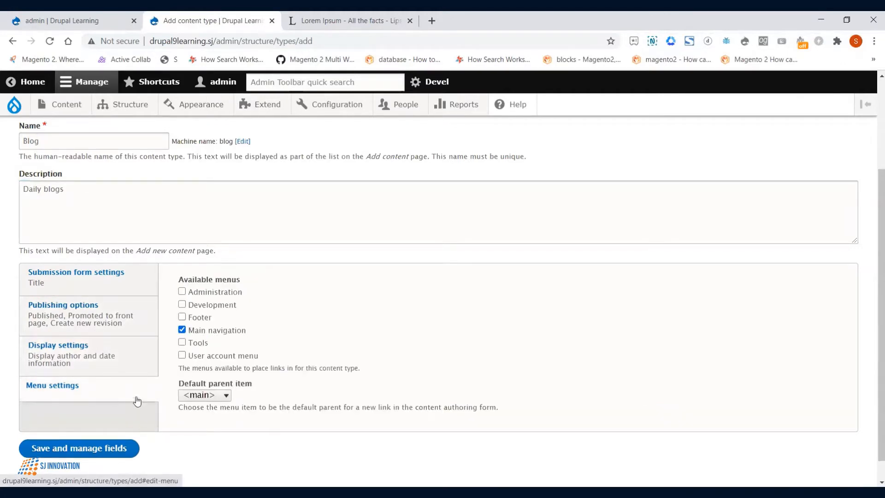
left_click(121, 454)
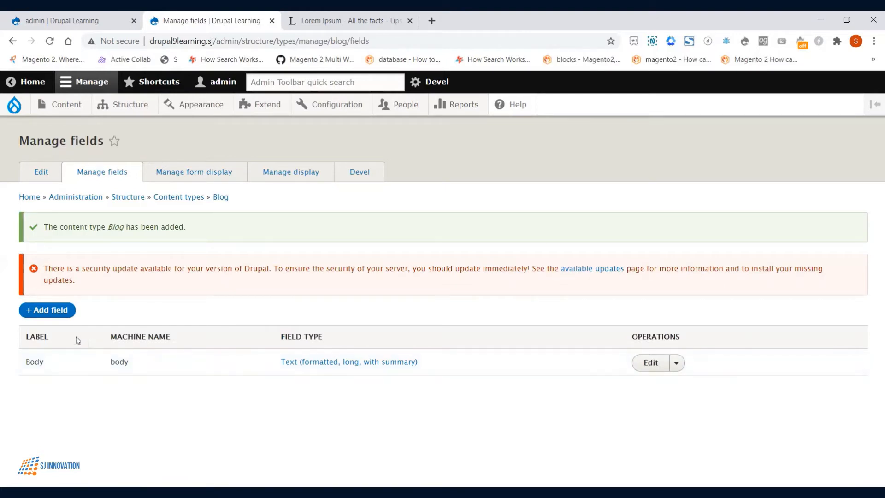
Open the form for adding a field to Blog, and check the Article type's field list in a separate browser tab
left_click(57, 315)
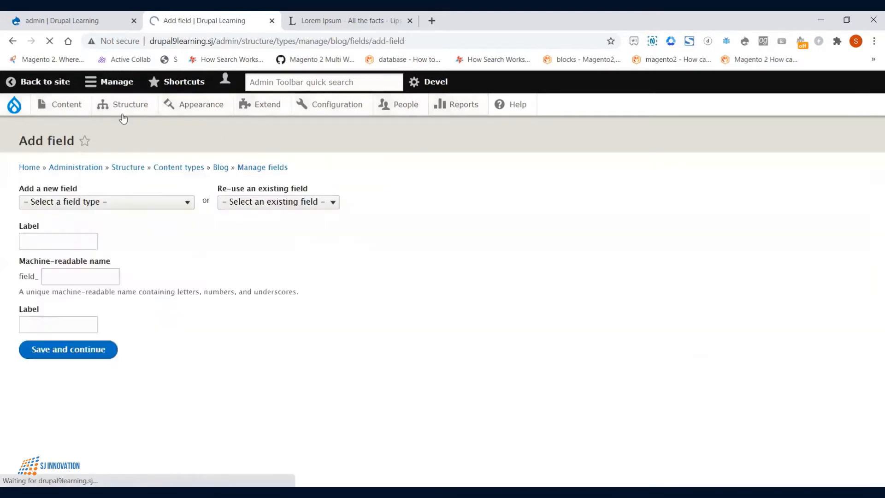
mouse_move(123, 104)
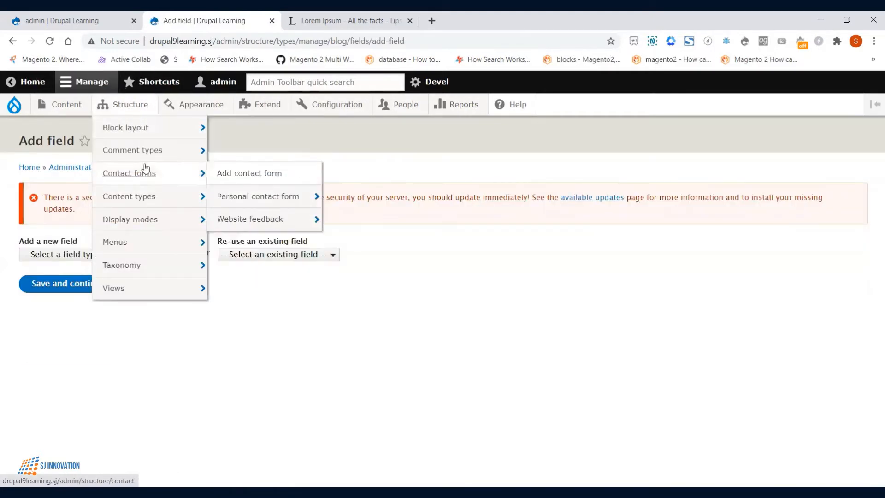
mouse_move(152, 199)
mouse_move(233, 219)
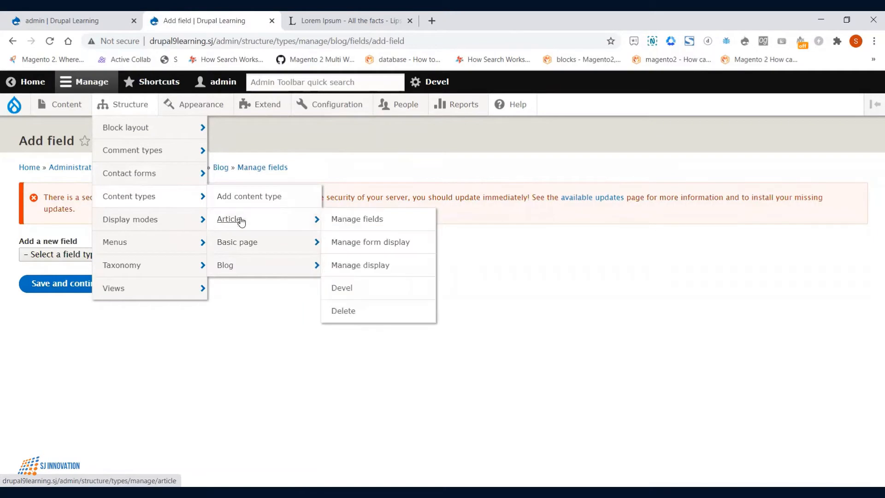
right_click(384, 219)
left_click(403, 227)
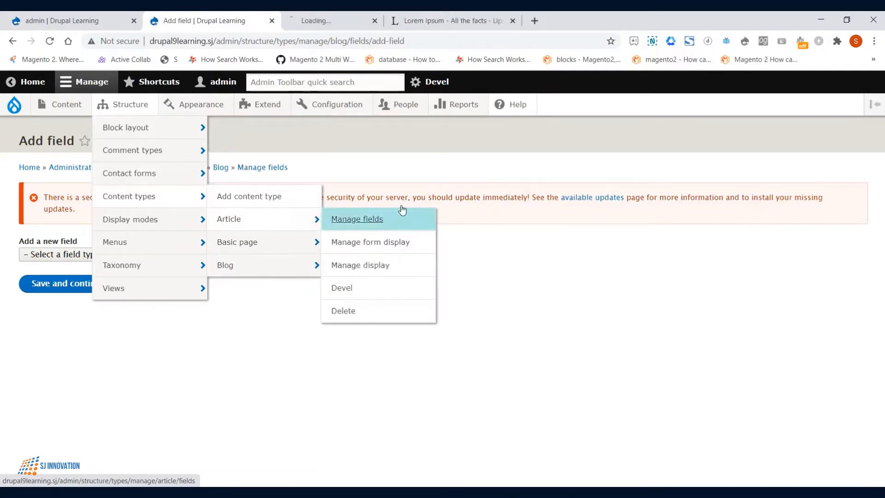
left_click(321, 21)
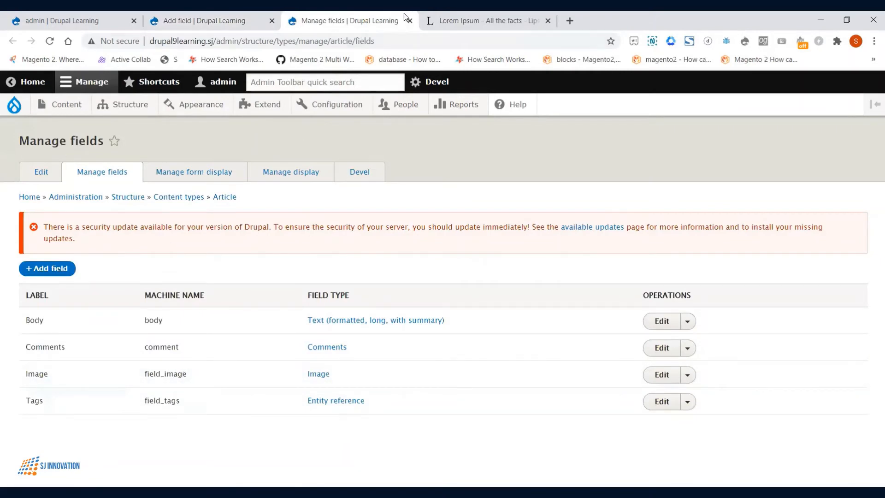
left_click(409, 21)
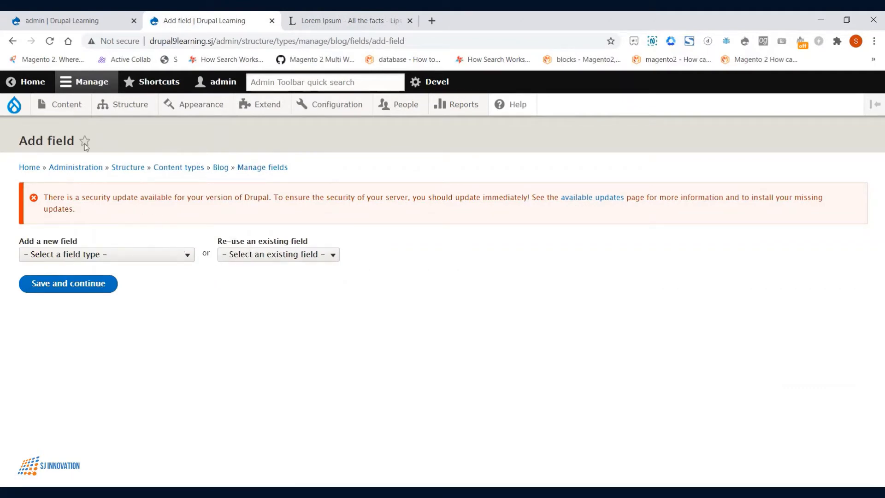
Add the existing image field field_image to the Blog type with the label "Image" and continue to its settings
left_click(258, 259)
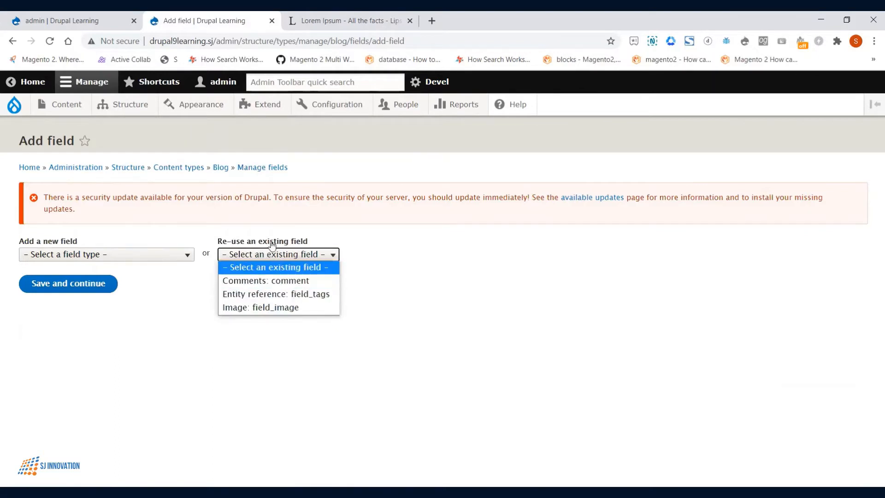
left_click(249, 308)
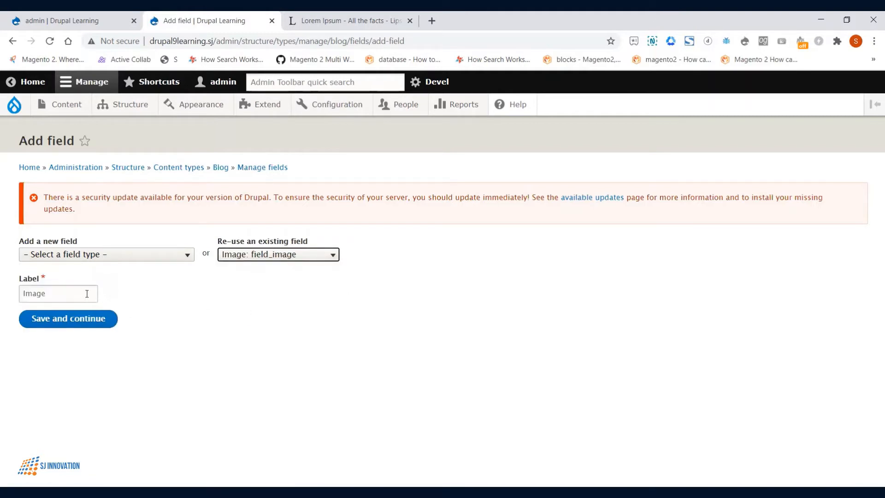
left_click(63, 321)
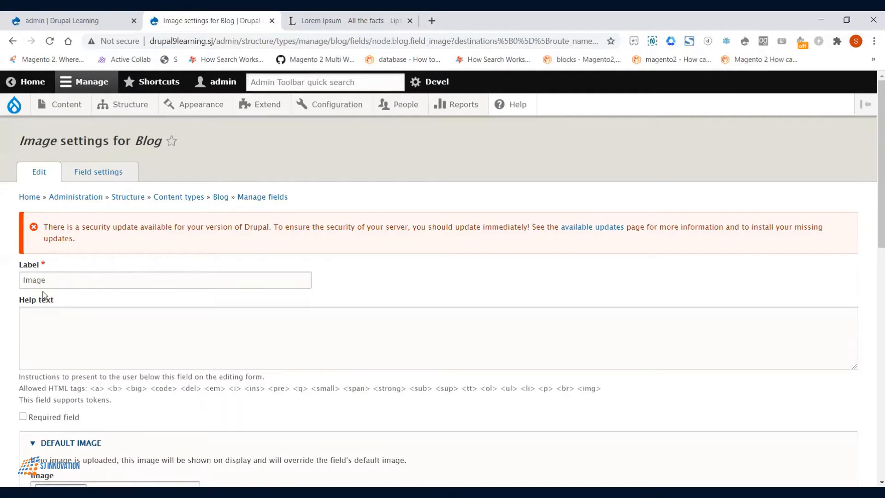
Review the Image field's default image, file extension, resolution and alt text options, and save the settings unchanged
scroll(43, 294, "down", 4)
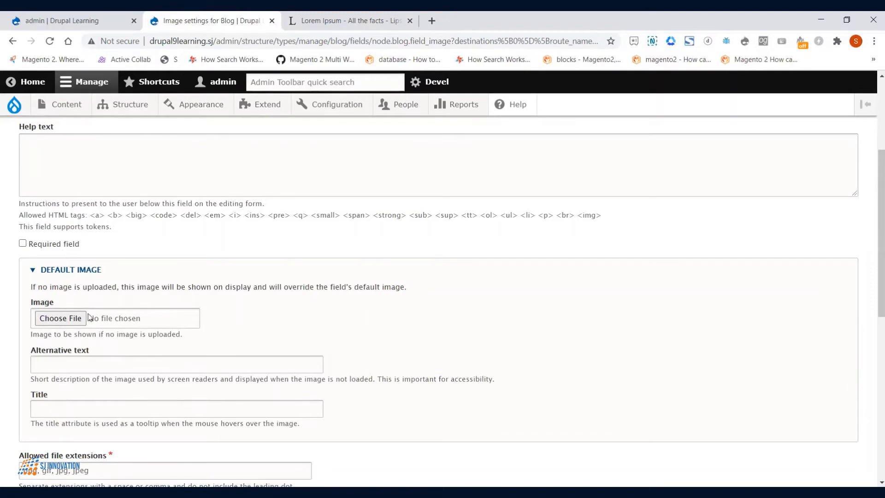
scroll(78, 332, "down", 1)
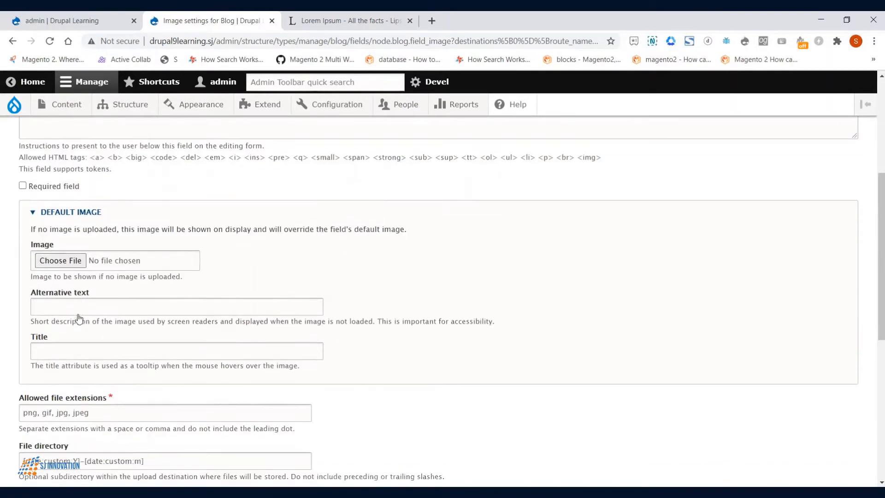
scroll(79, 243, "up", 1)
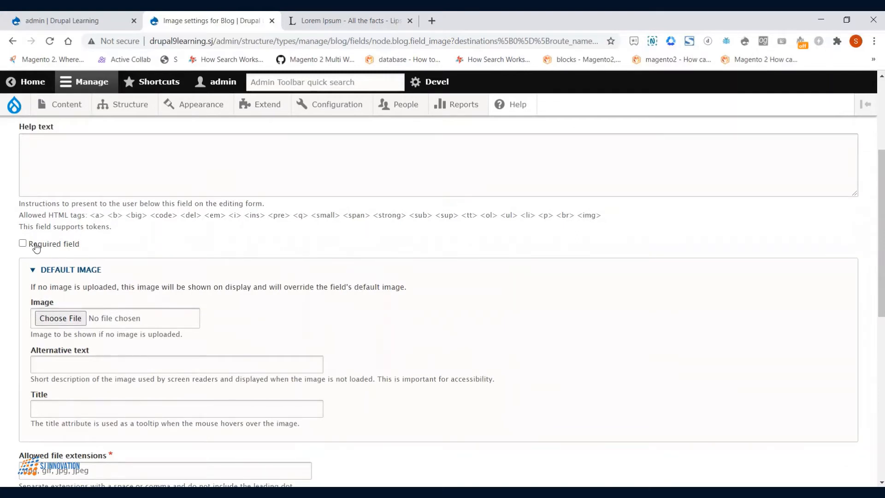
scroll(50, 251, "down", 2)
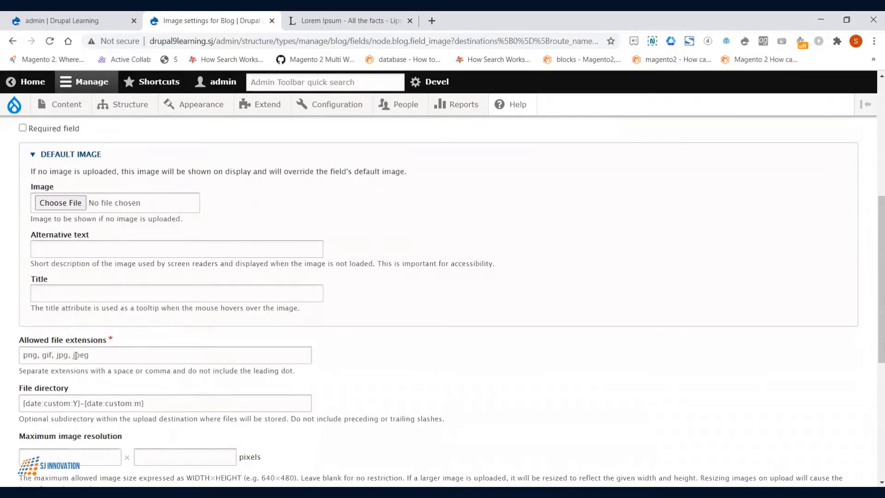
scroll(97, 361, "down", 3)
scroll(85, 358, "down", 2)
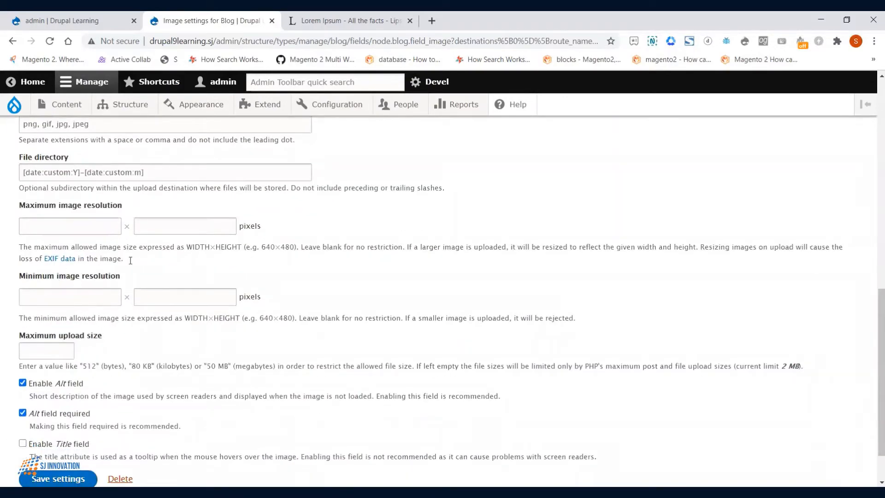
scroll(86, 386, "down", 2)
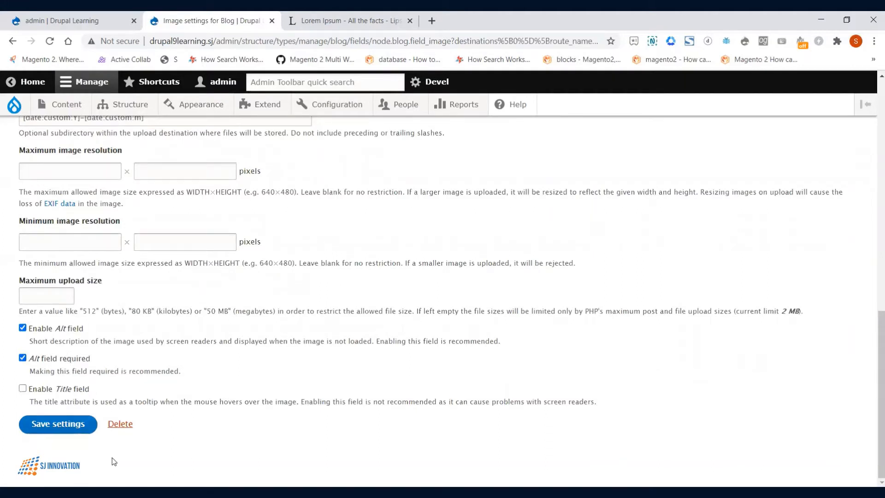
left_click(76, 429)
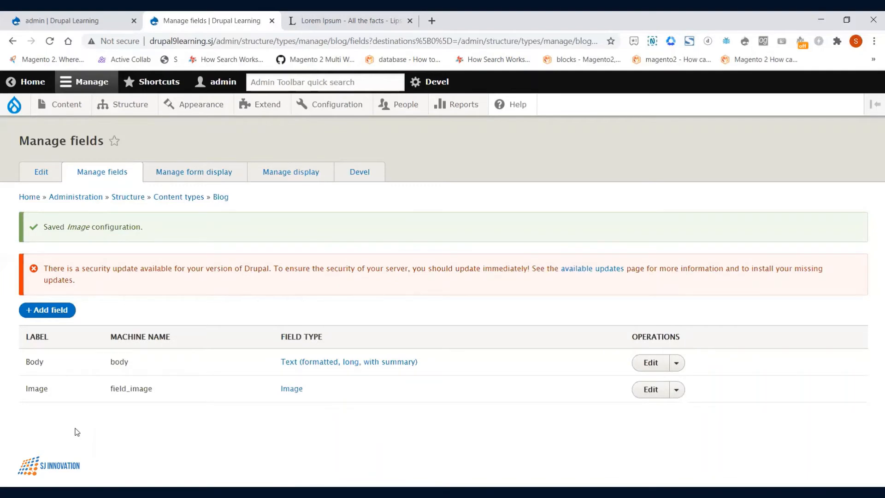
Add the existing entity reference field field_tags to the Blog type with the label "Tags" and continue to its settings
left_click(54, 312)
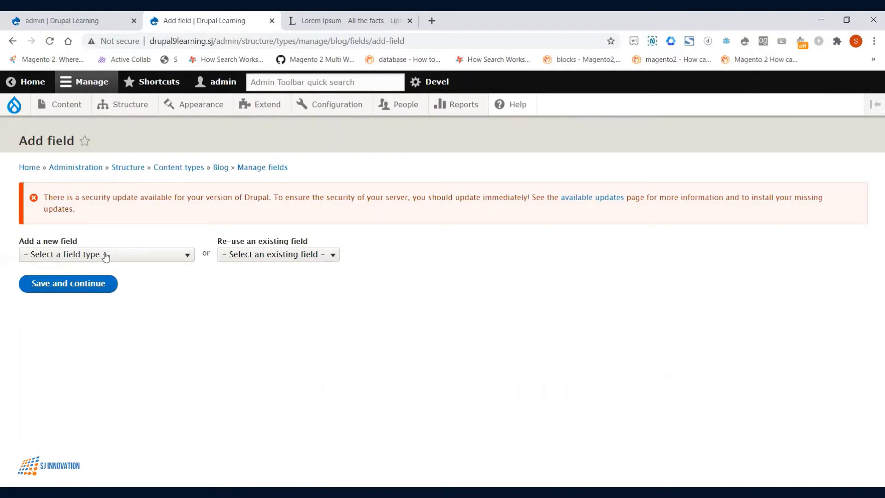
left_click(237, 259)
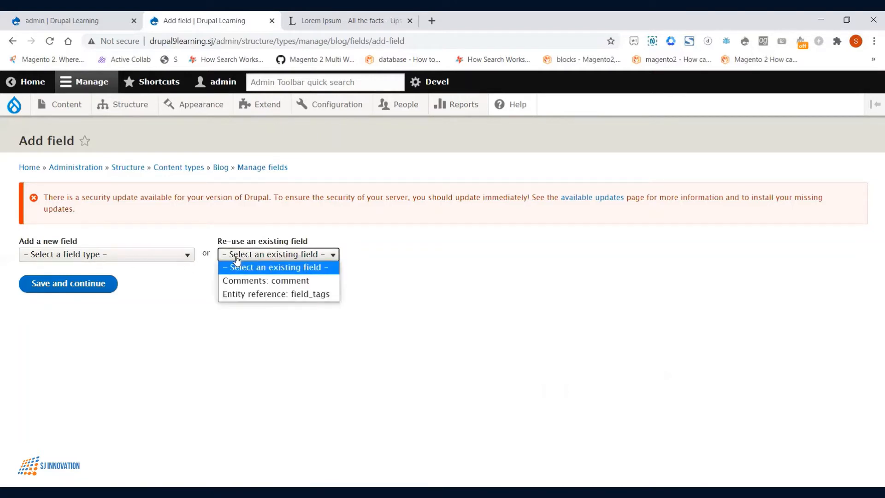
left_click(256, 295)
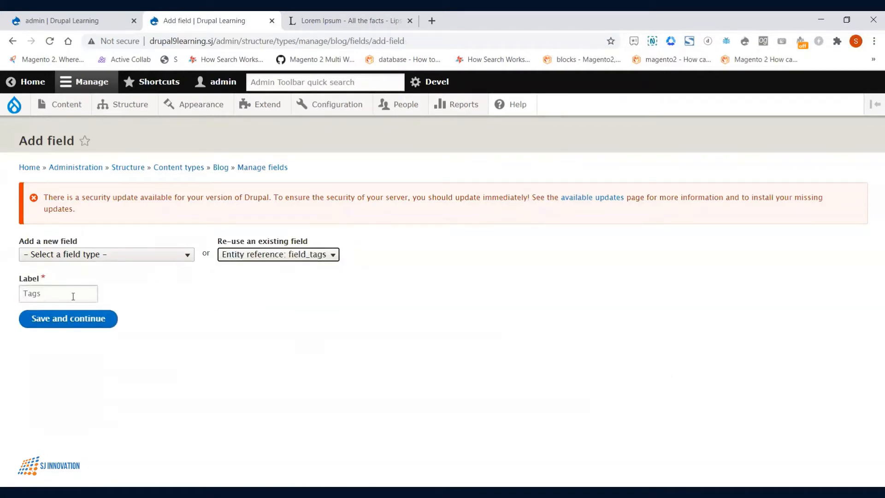
left_click(82, 324)
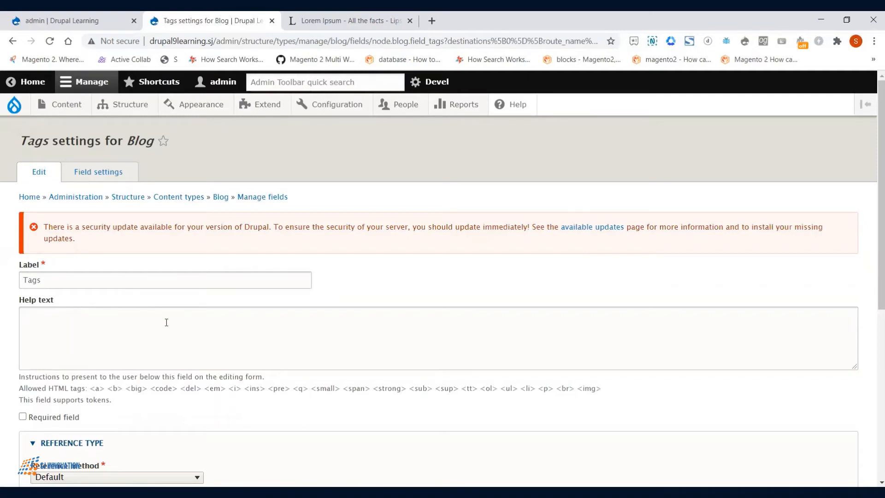
Let Blog's Tags field reference the Tags vocabulary and create referenced entities that don't already exist, and save the settings
scroll(136, 370, "down", 3)
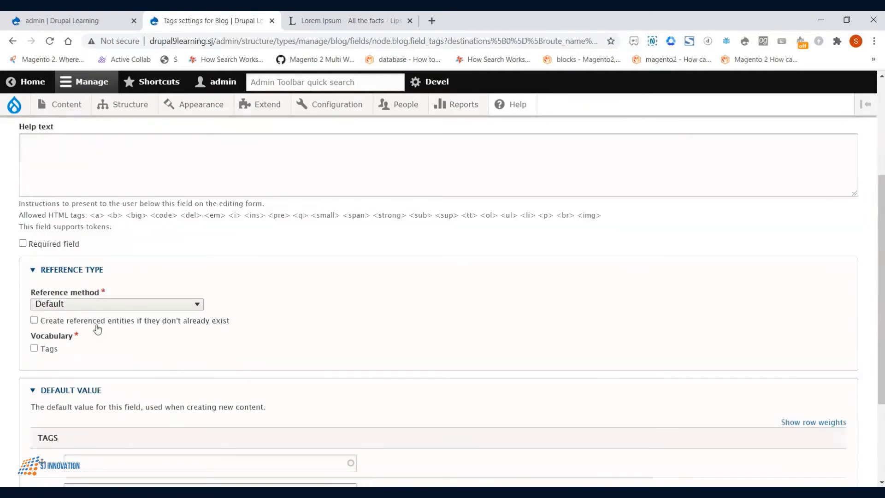
scroll(60, 283, "up", 2)
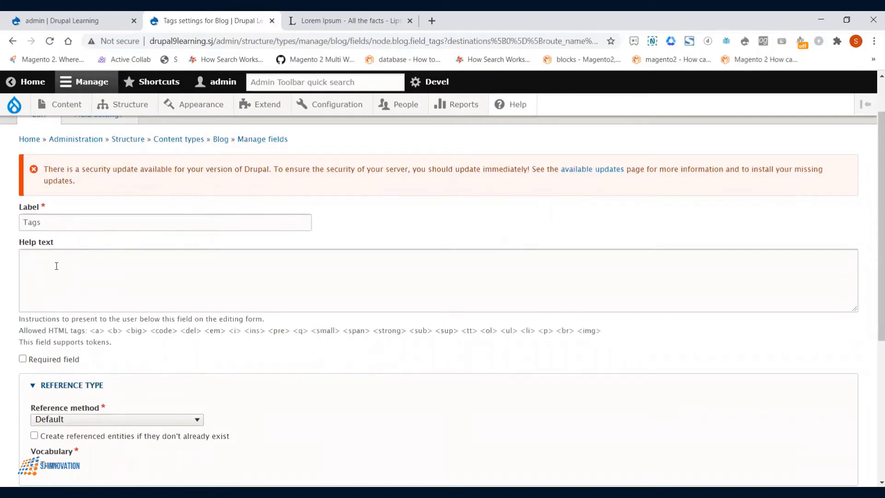
scroll(56, 267, "down", 1)
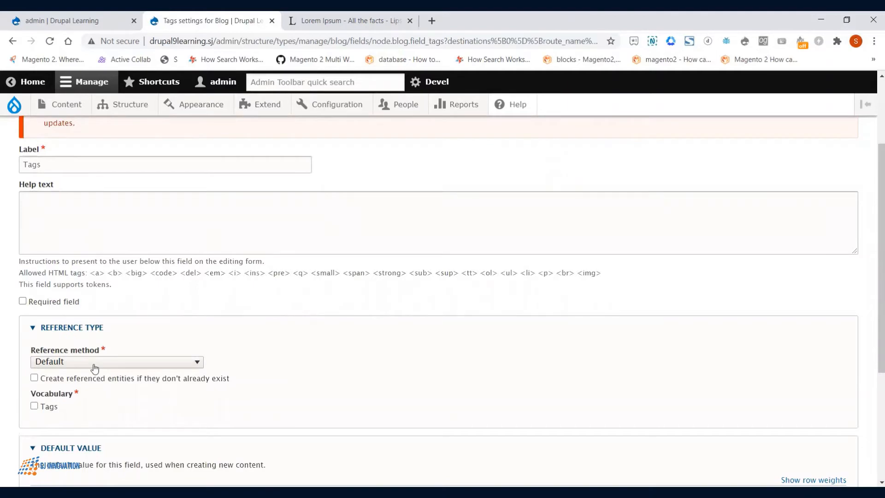
left_click(48, 406)
left_click(72, 381)
scroll(110, 387, "down", 4)
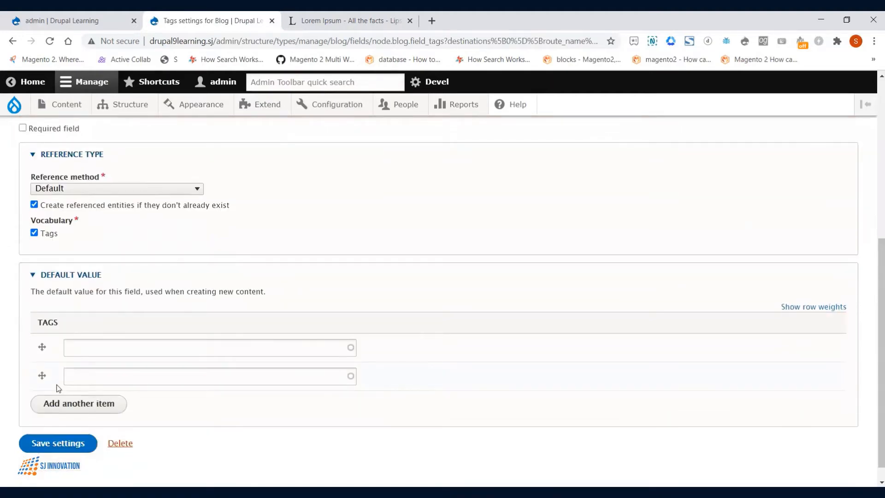
scroll(56, 388, "down", 1)
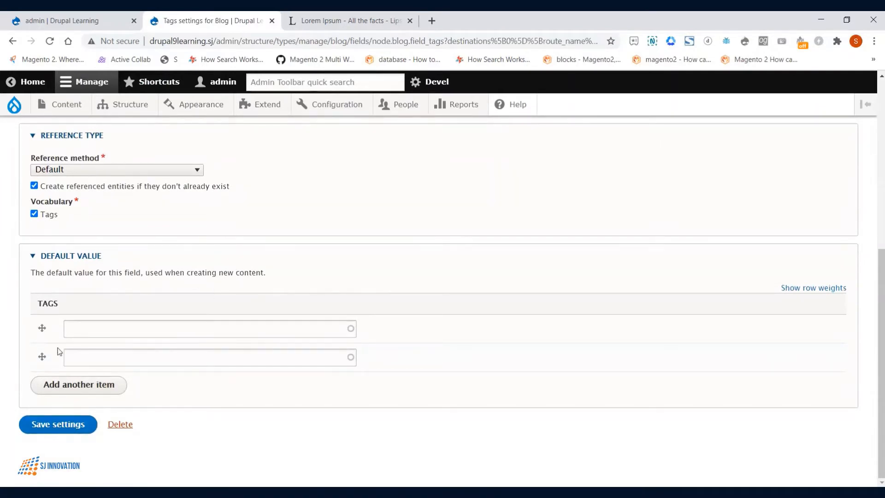
left_click(54, 428)
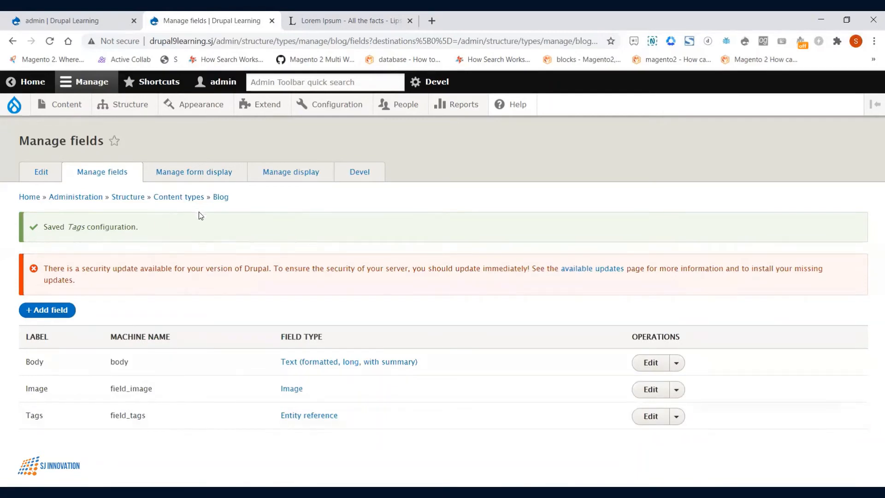
Reorder the Blog type's form display so that Body, Image and Tags directly follow Title, and save the order
left_click(215, 176)
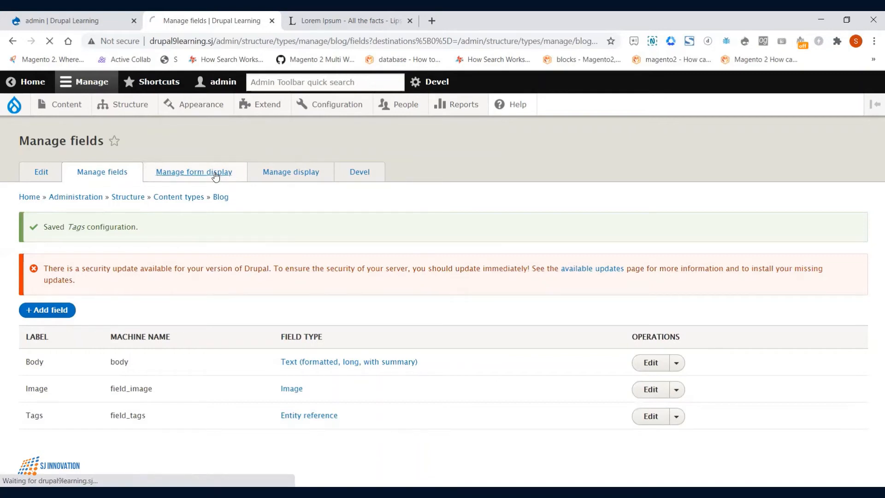
scroll(178, 408, "down", 1)
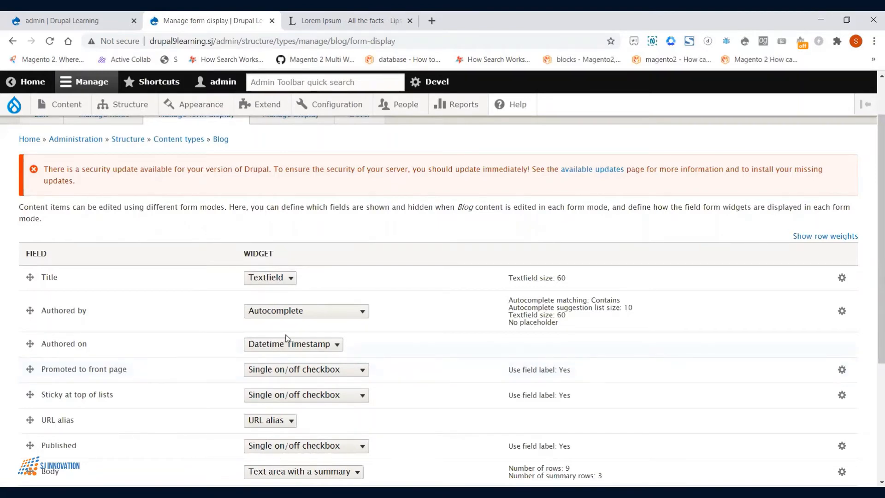
scroll(284, 341, "down", 1)
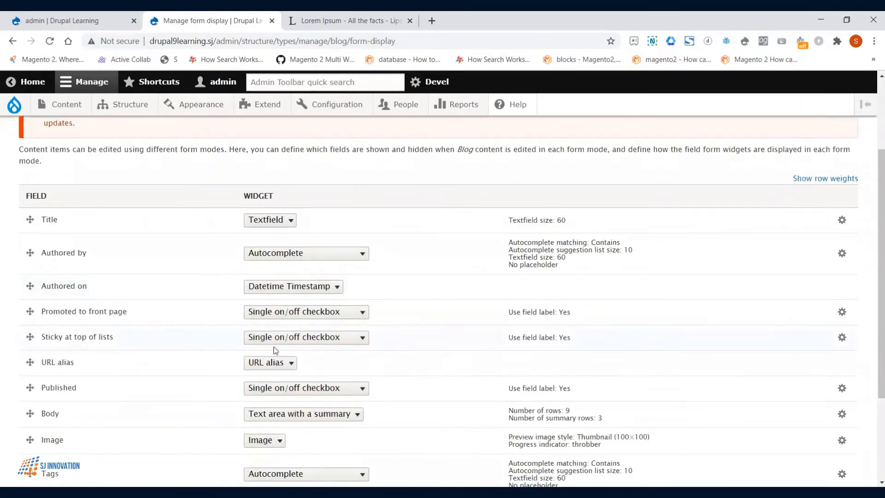
scroll(187, 383, "down", 1)
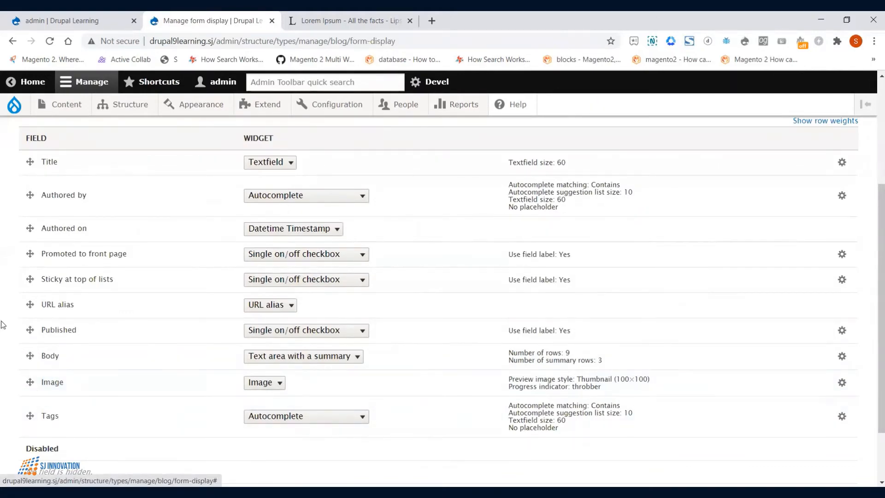
left_click_drag(31, 356, 30, 189)
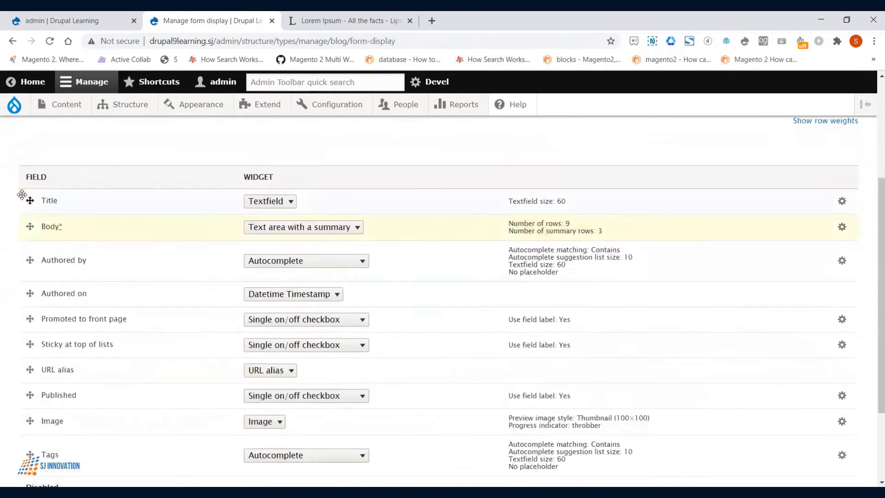
scroll(41, 324, "down", 1)
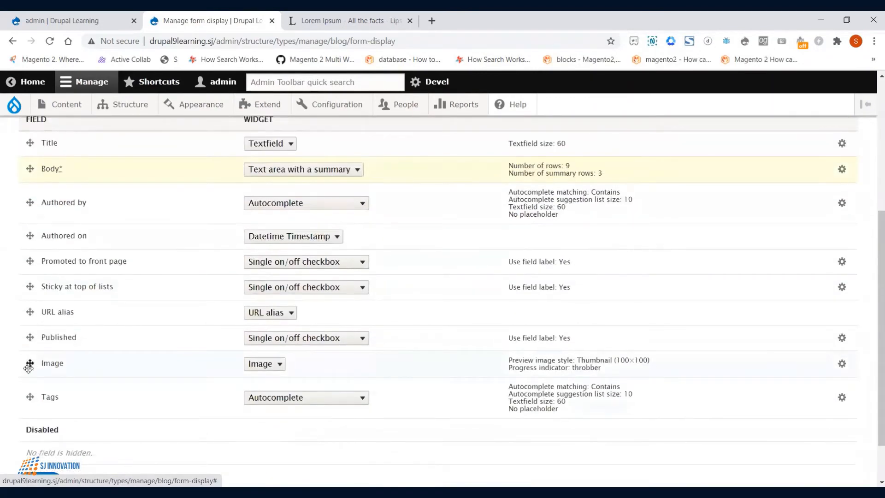
left_click_drag(29, 364, 26, 216)
scroll(27, 332, "down", 1)
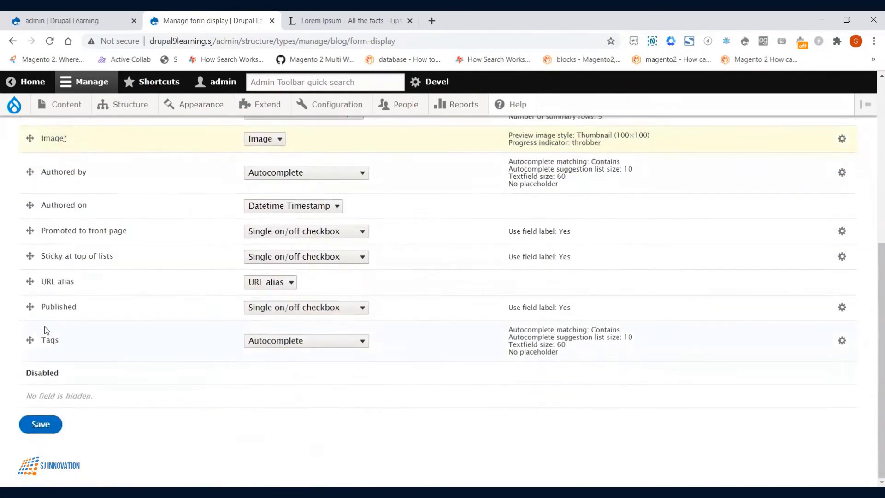
left_click_drag(31, 341, 28, 173)
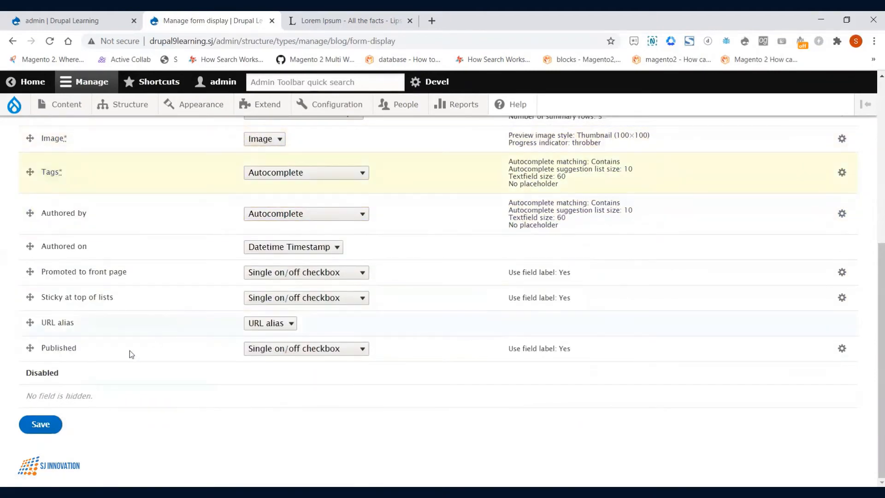
left_click(43, 424)
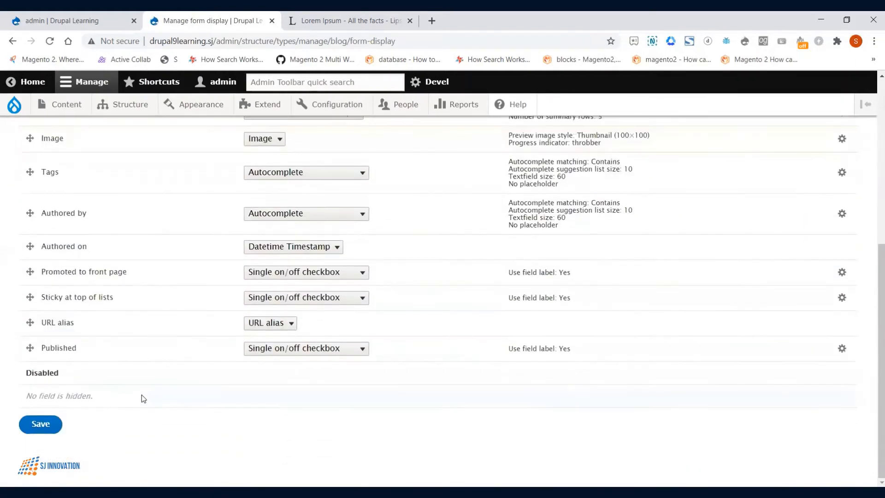
scroll(148, 395, "up", 6)
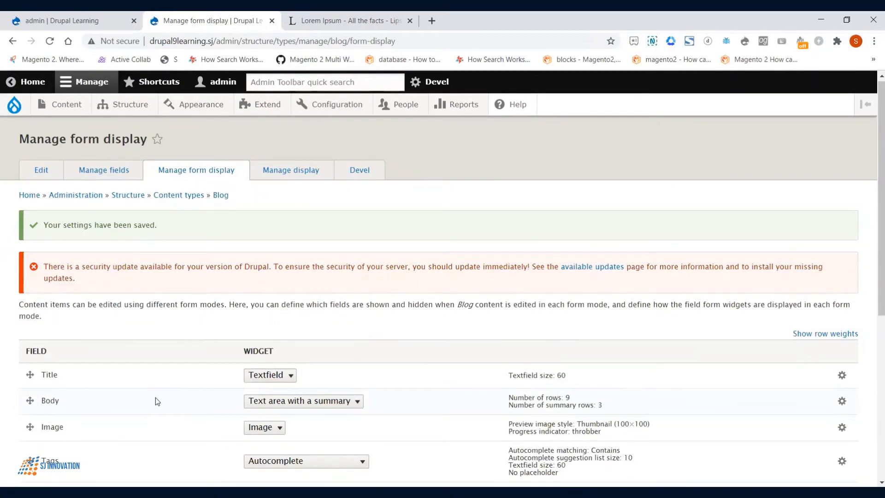
Set the Image field's label to Hidden in the Blog type's default display and save the settings
left_click(302, 176)
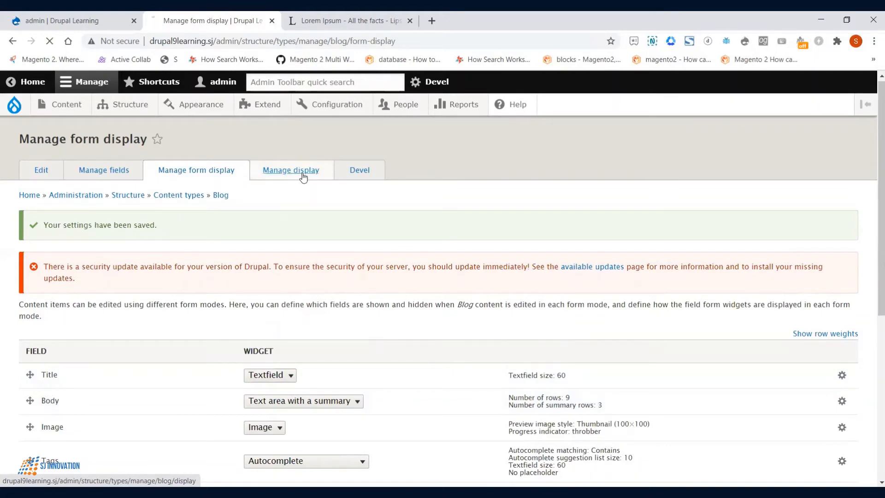
scroll(208, 372, "down", 3)
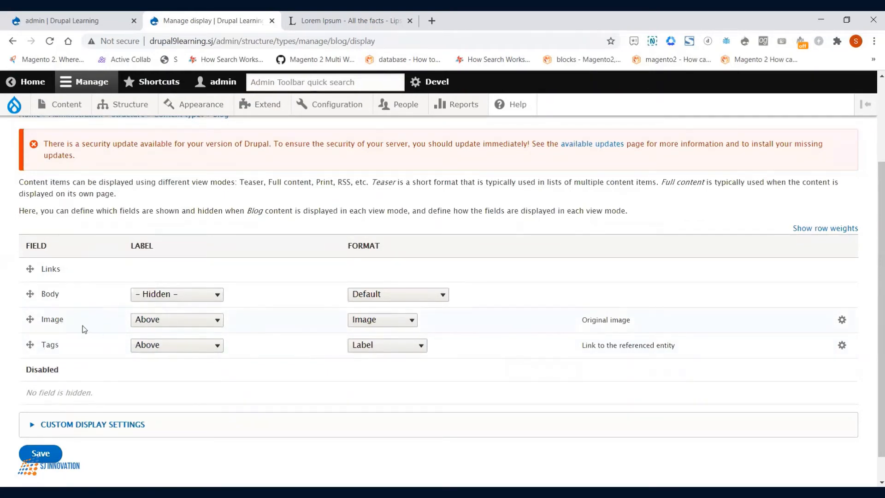
left_click(165, 322)
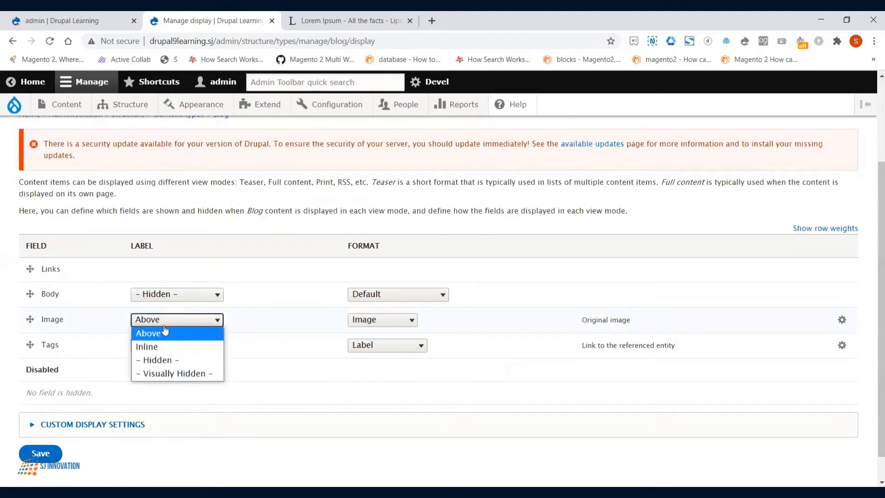
left_click(170, 360)
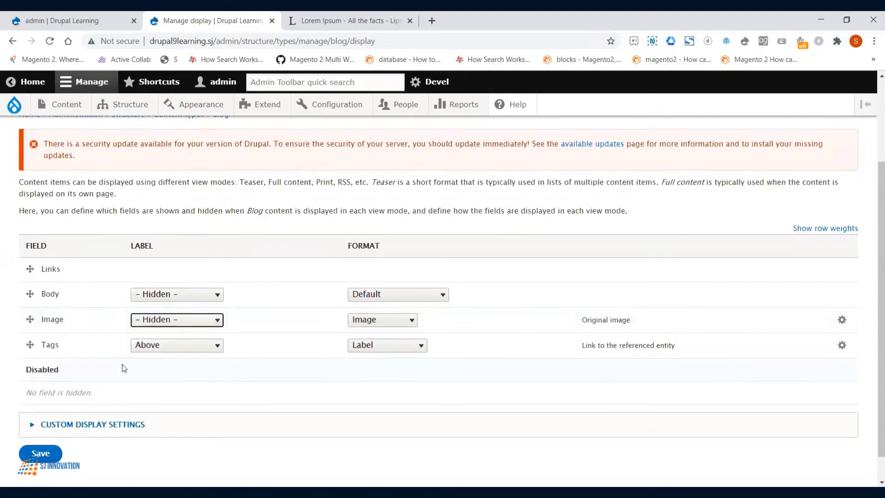
left_click(53, 452)
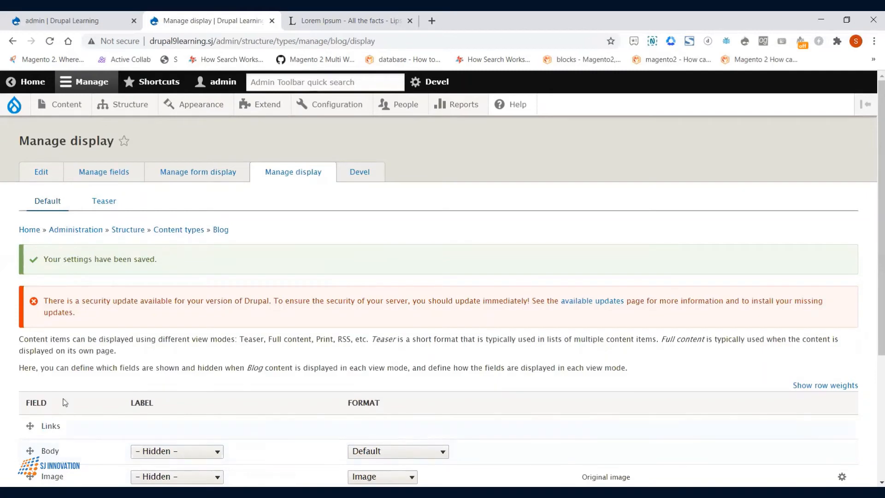
scroll(64, 346, "down", 1)
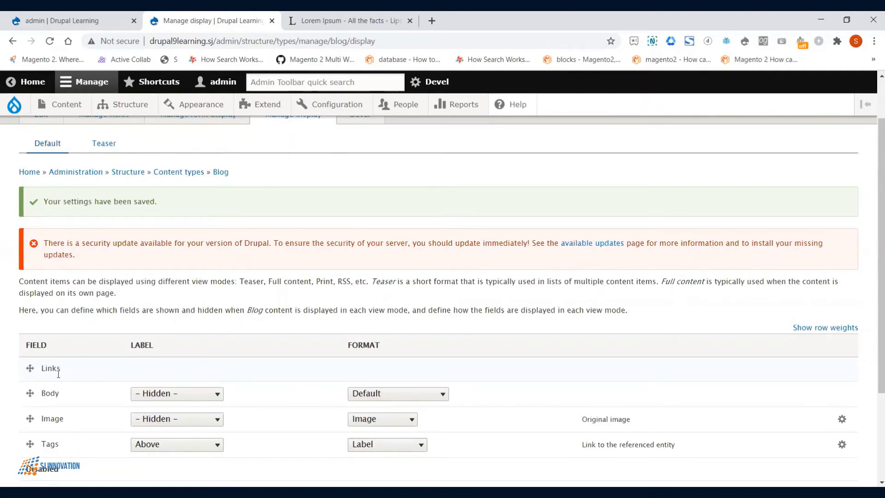
scroll(58, 374, "up", 1)
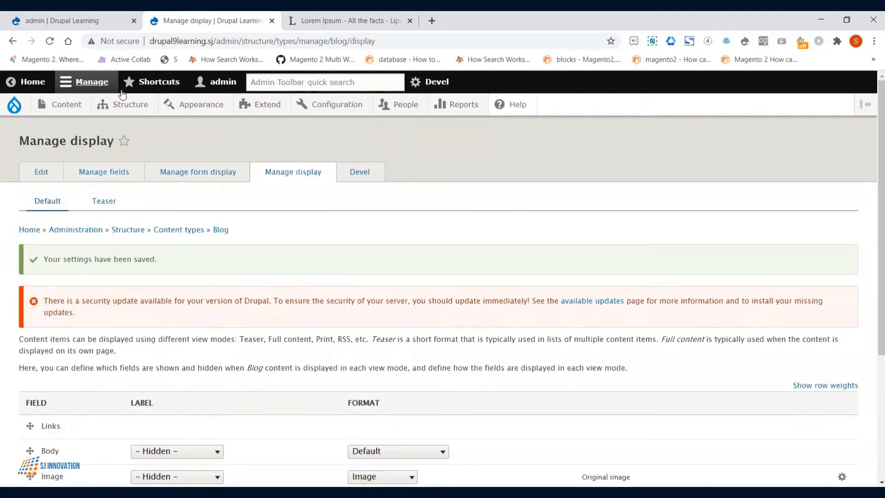
Open the term list of the Tags taxonomy vocabulary in a separate browser tab
mouse_move(137, 112)
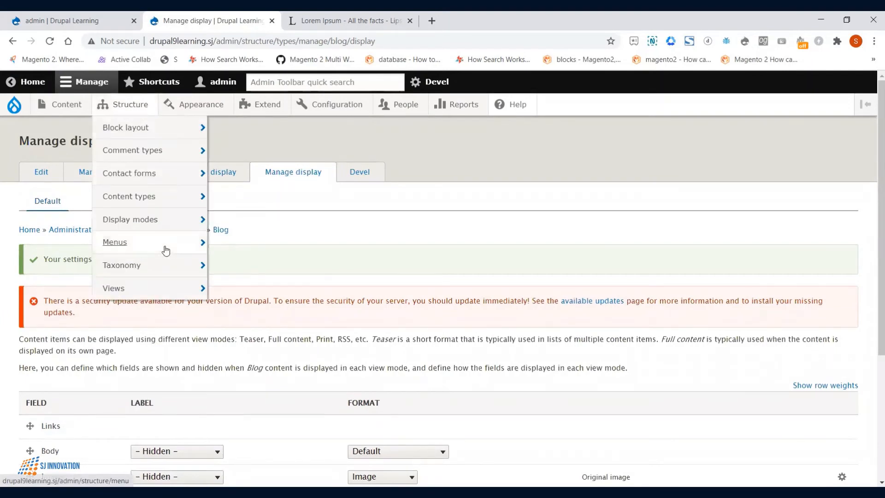
mouse_move(168, 264)
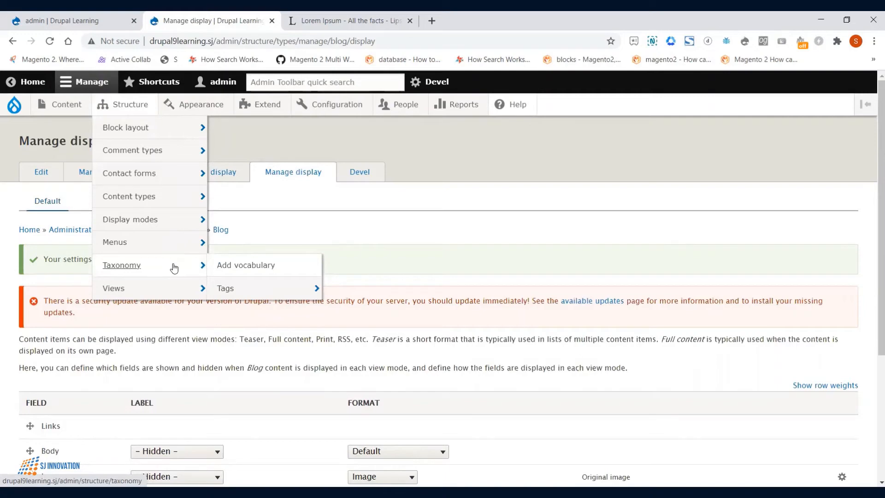
right_click(232, 292)
left_click(233, 294)
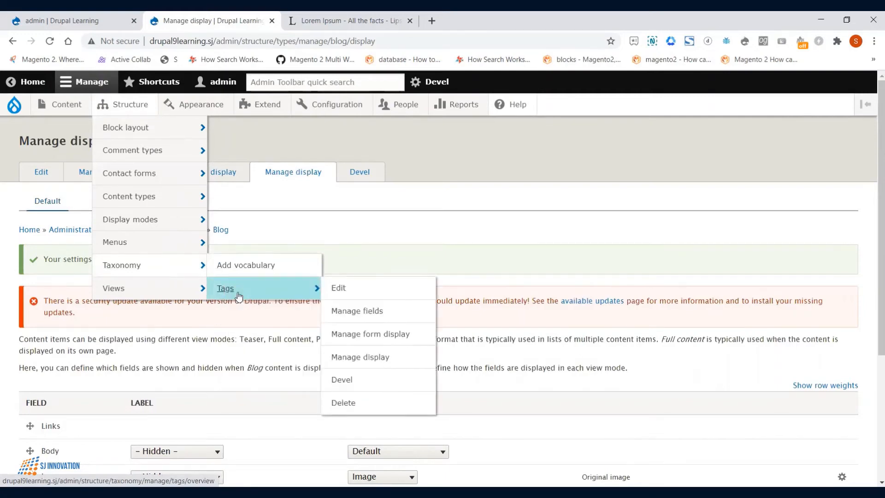
left_click(329, 16)
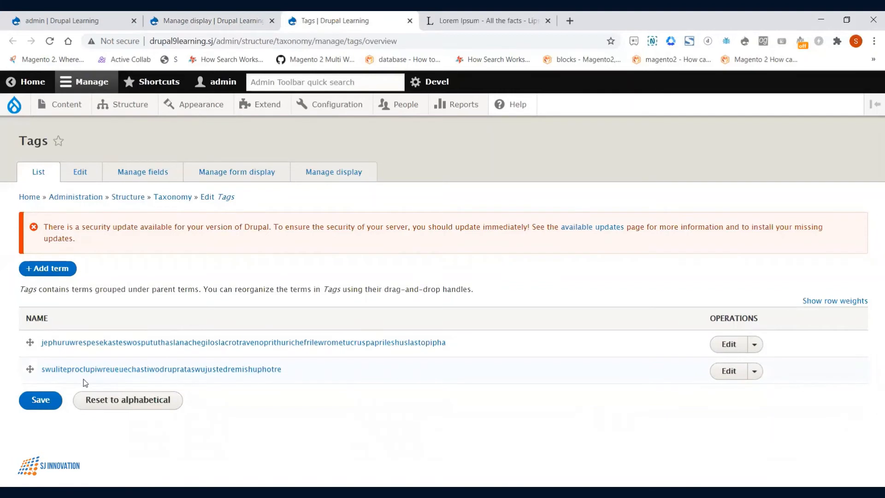
Add a term named "Food" to the Tags vocabulary and save it
left_click(59, 272)
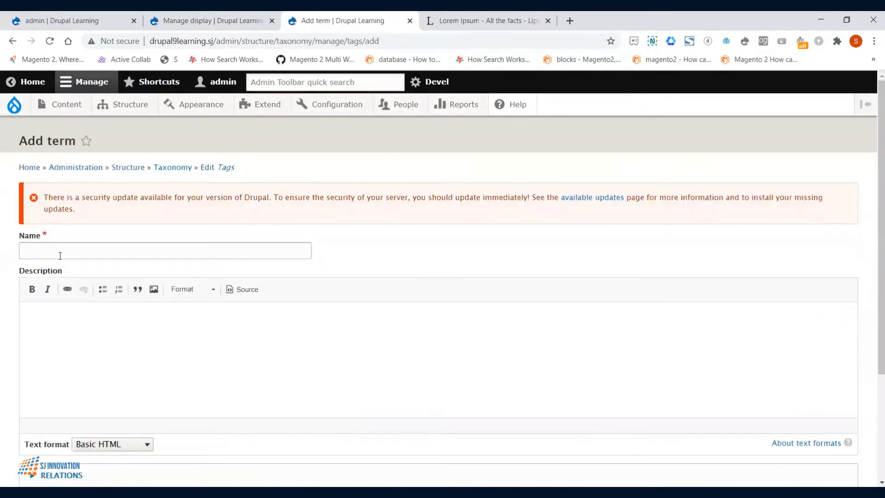
left_click(59, 254)
scroll(59, 255, "down", 2)
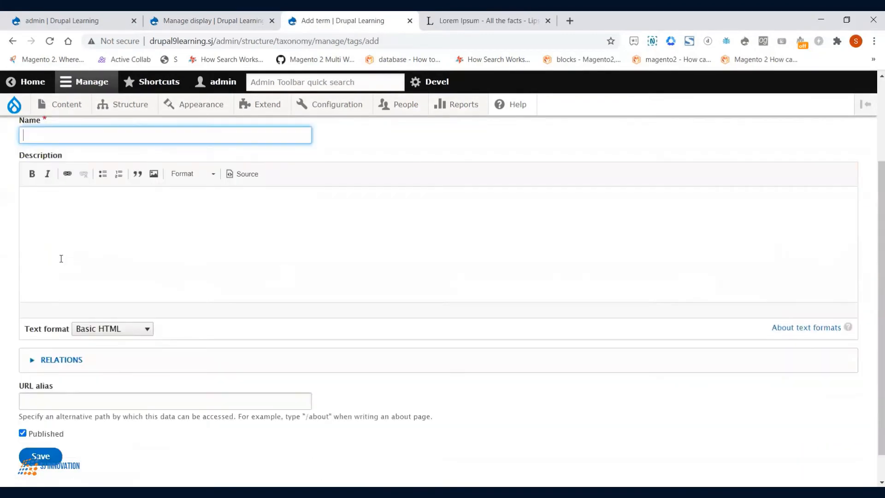
type("Food")
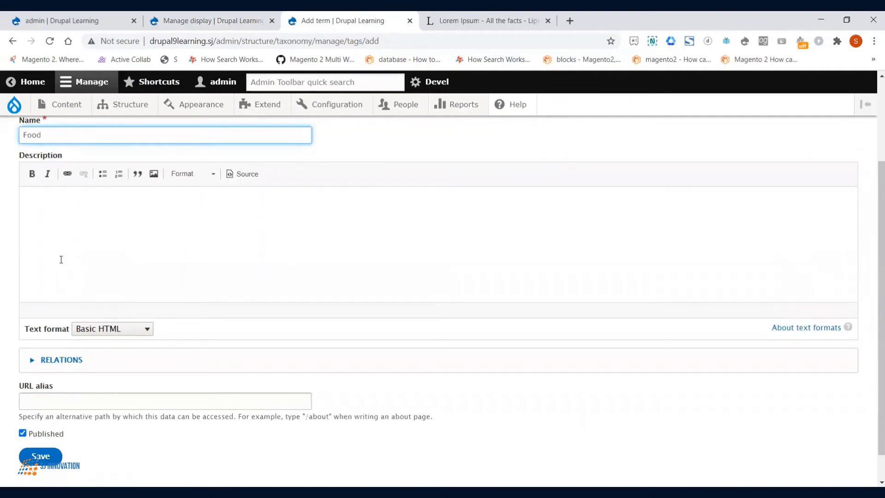
left_click(29, 454)
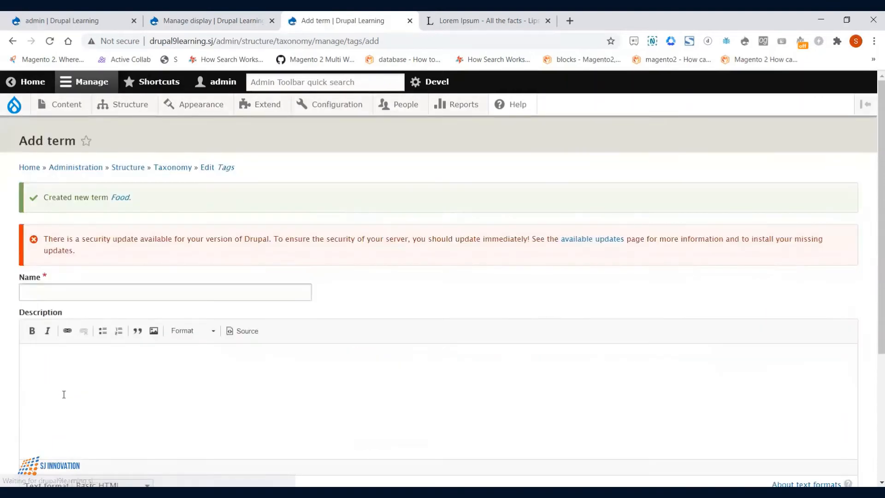
Add a term named "Holidays" to the Tags vocabulary and save it
scroll(59, 385, "down", 5)
scroll(69, 295, "up", 4)
left_click(72, 288)
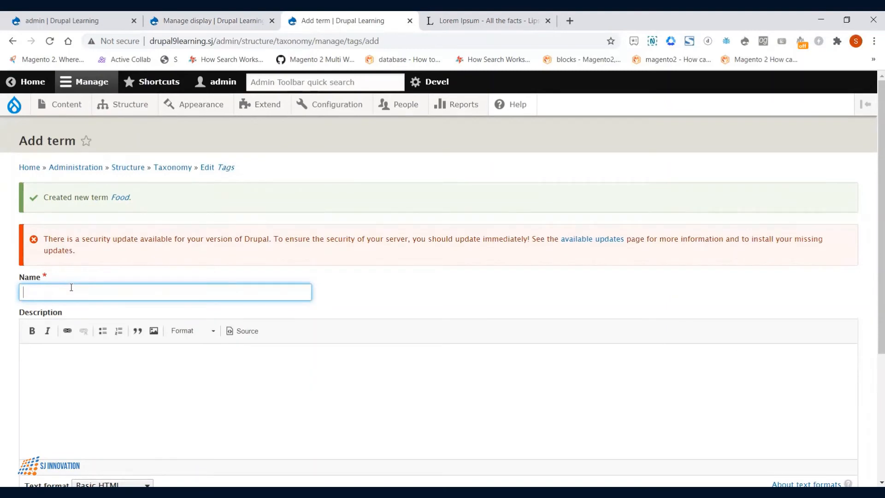
type("Holidays")
scroll(69, 295, "down", 4)
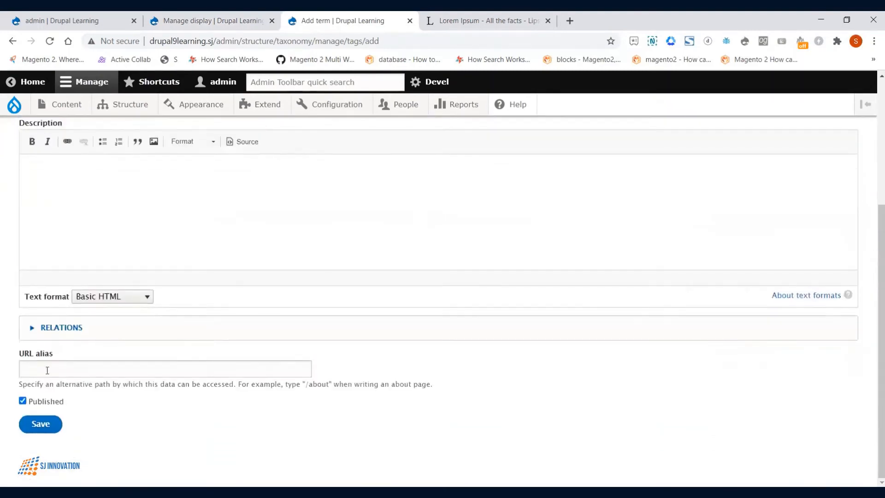
left_click(42, 429)
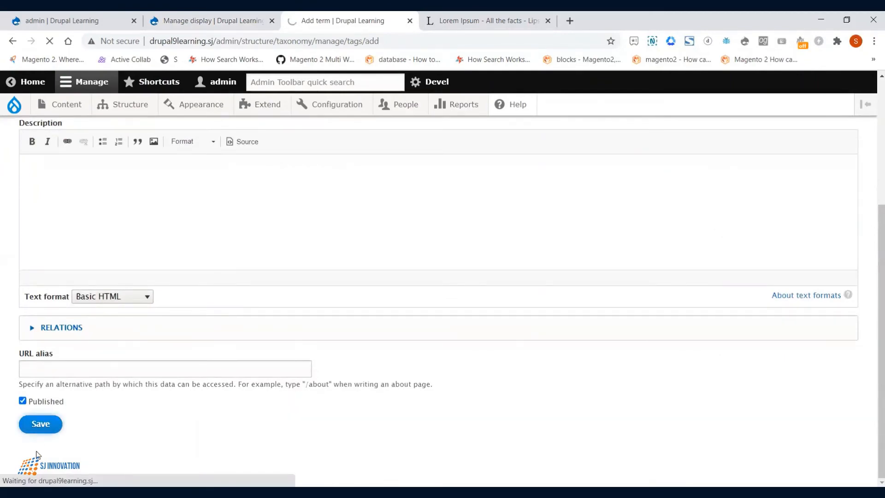
left_click(79, 300)
scroll(78, 298, "down", 4)
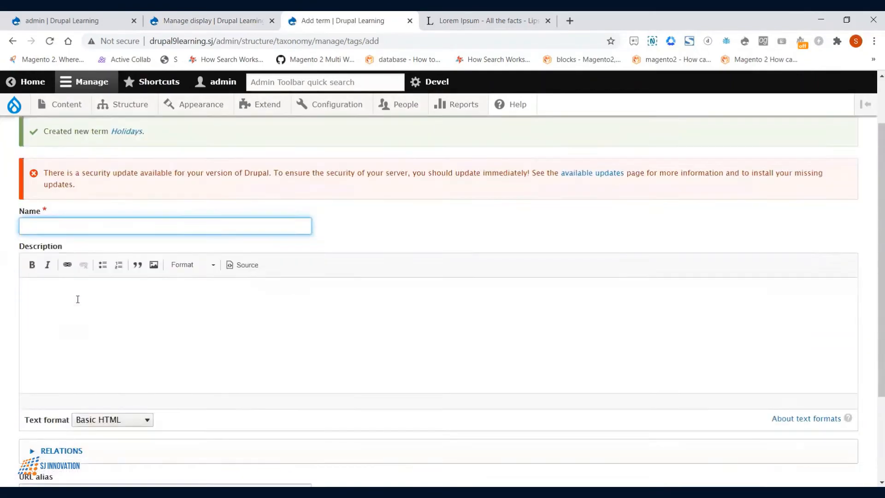
scroll(77, 298, "up", 3)
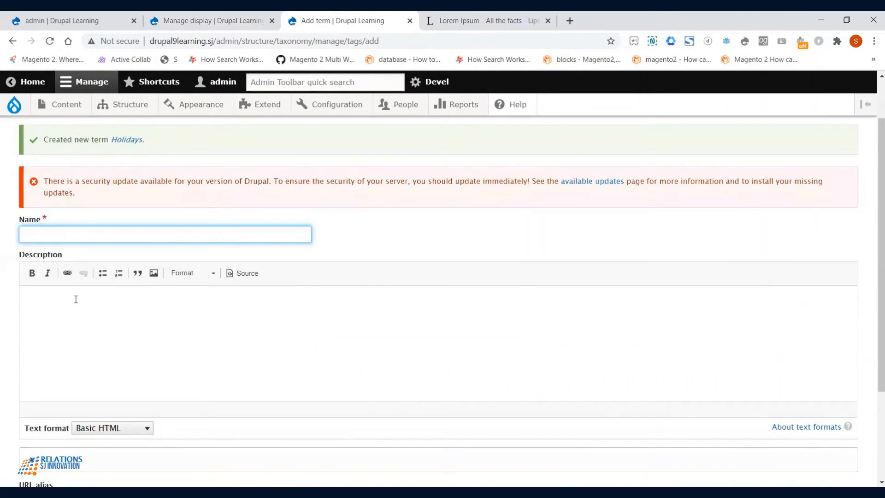
type("Learning")
scroll(76, 299, "down", 3)
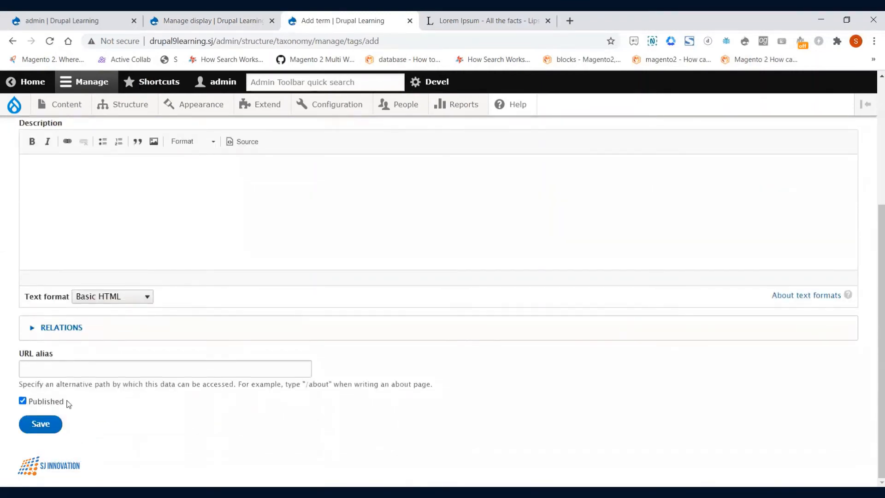
scroll(88, 281, "up", 4)
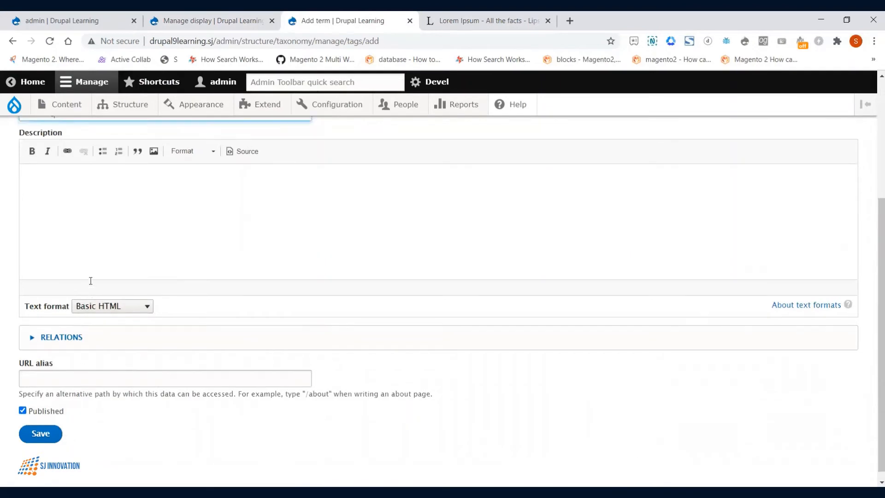
Enter "Adventures" as the new Tags term's name, replacing the current entry, and save the term
left_click_drag(73, 294, 2, 300)
type("Adventures")
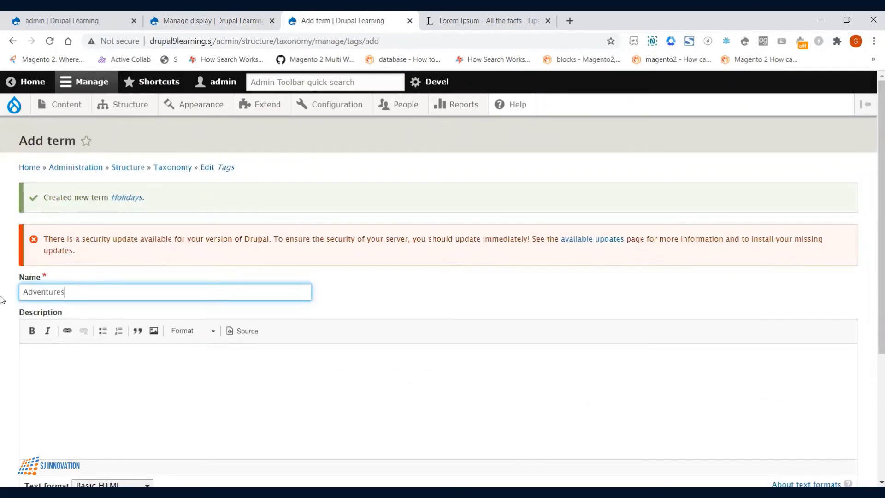
scroll(2, 300, "down", 4)
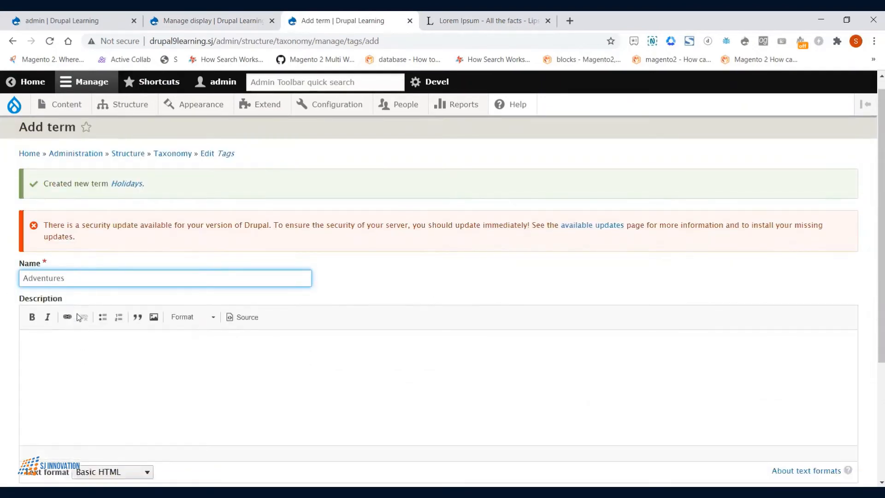
left_click(42, 429)
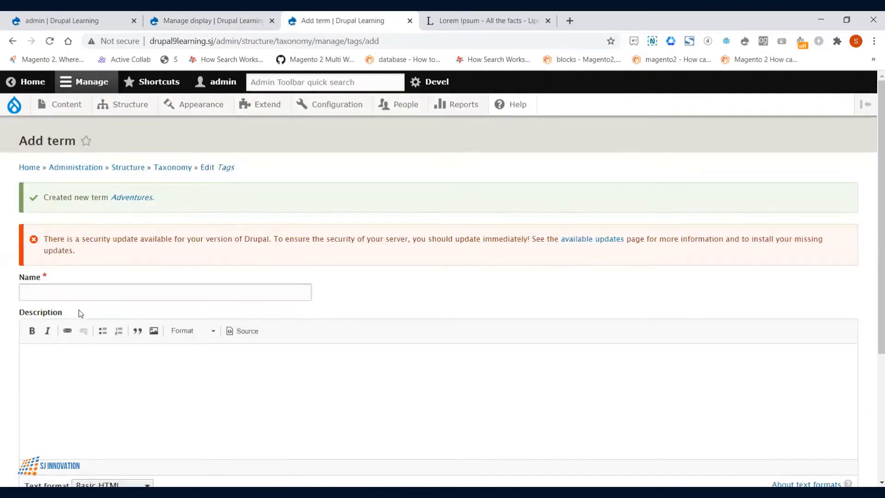
Open the term list of the Tags vocabulary and review the terms it contains
scroll(77, 322, "down", 3)
scroll(87, 225, "up", 3)
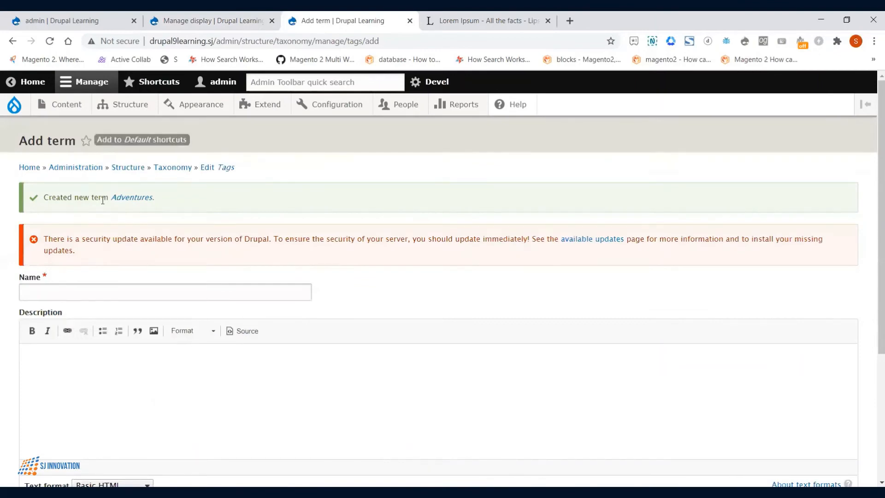
mouse_move(128, 104)
mouse_move(129, 263)
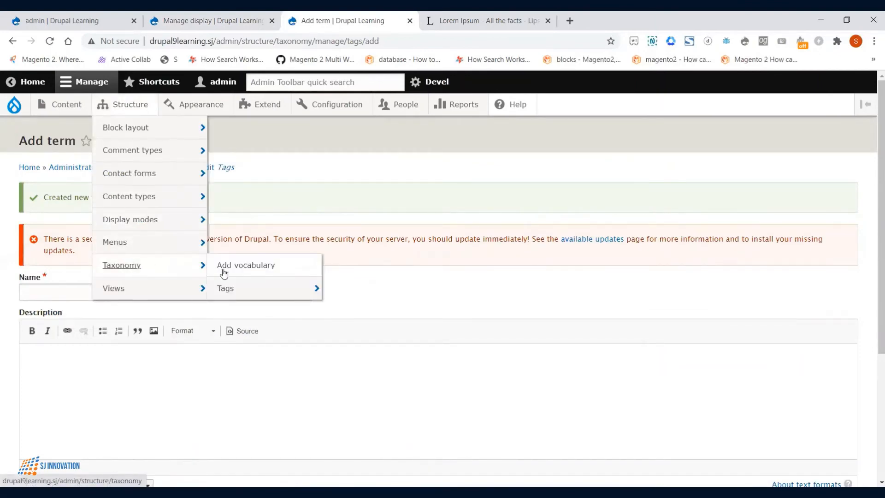
left_click(227, 289)
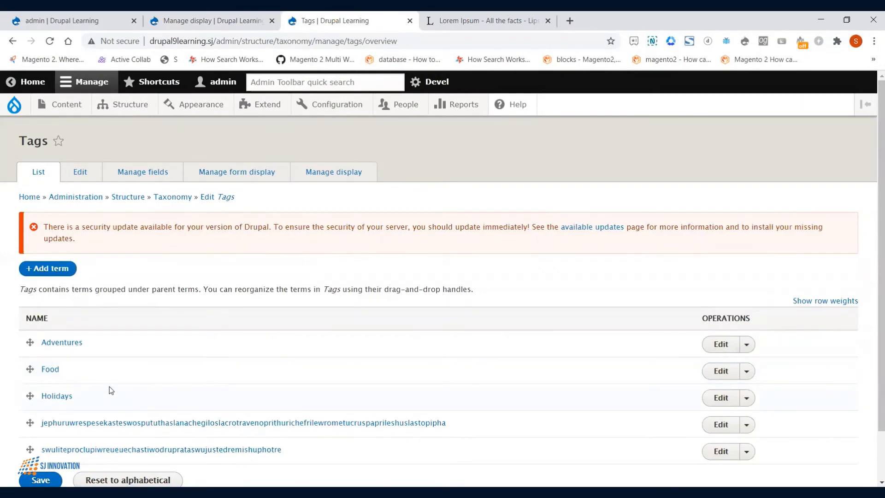
scroll(101, 362, "down", 2)
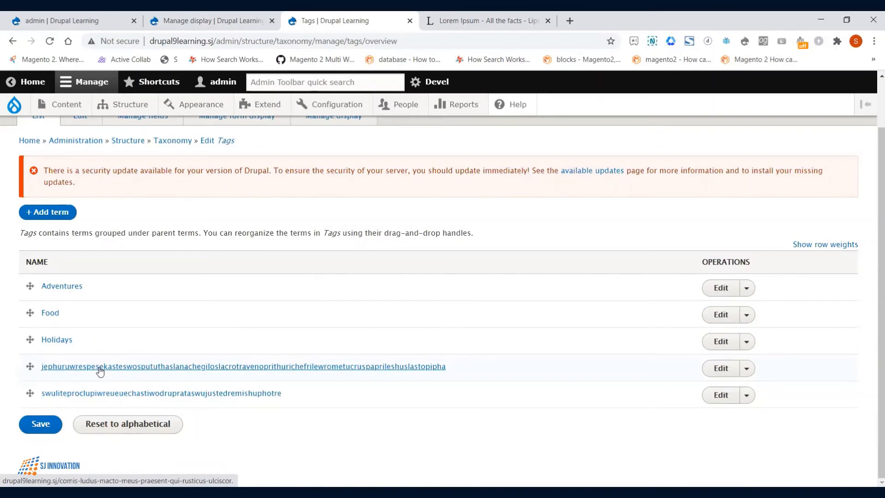
scroll(4, 168, "up", 2)
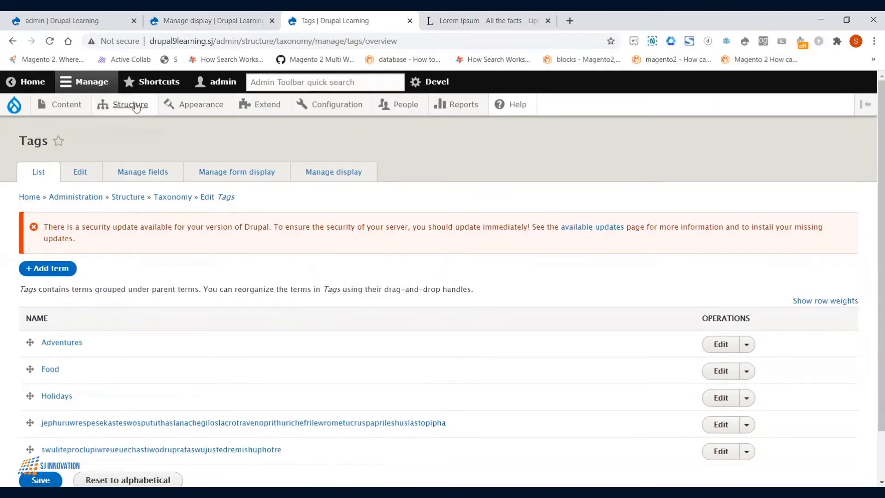
Open the form for new Blog content in a separate browser tab and title the post "My first blog"
mouse_move(73, 110)
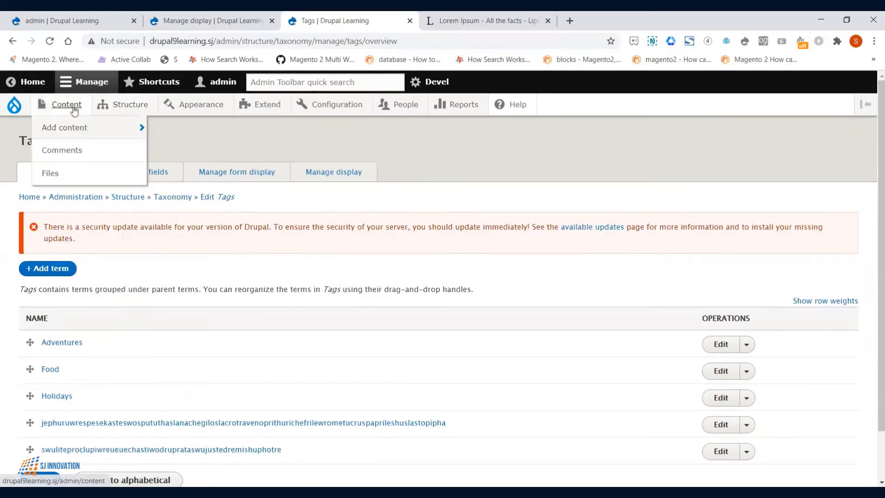
mouse_move(80, 135)
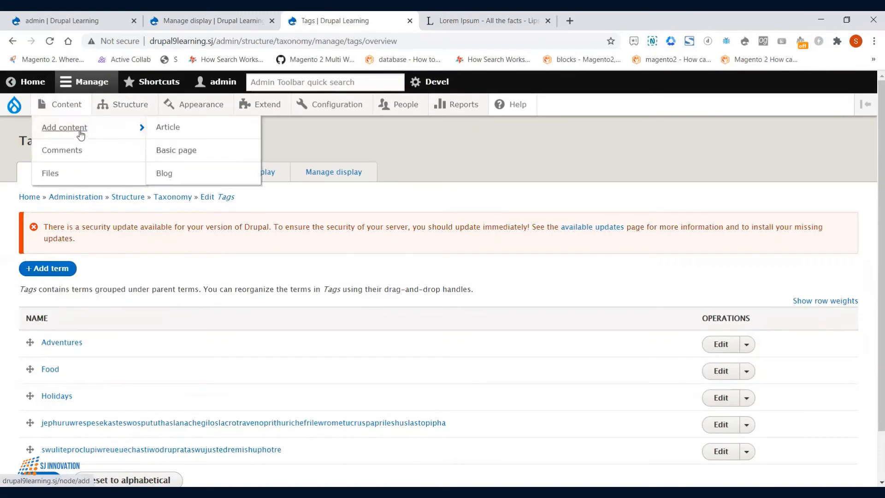
right_click(166, 175)
left_click(203, 181)
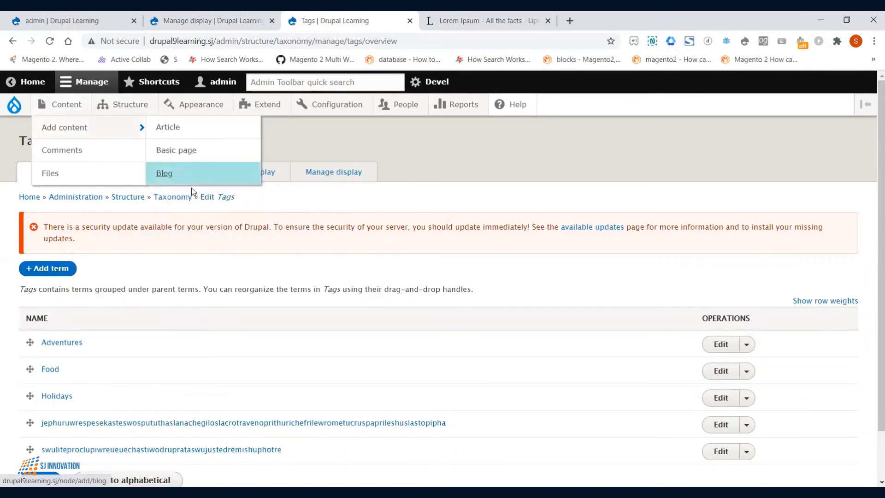
left_click(492, 19)
scroll(238, 269, "down", 1)
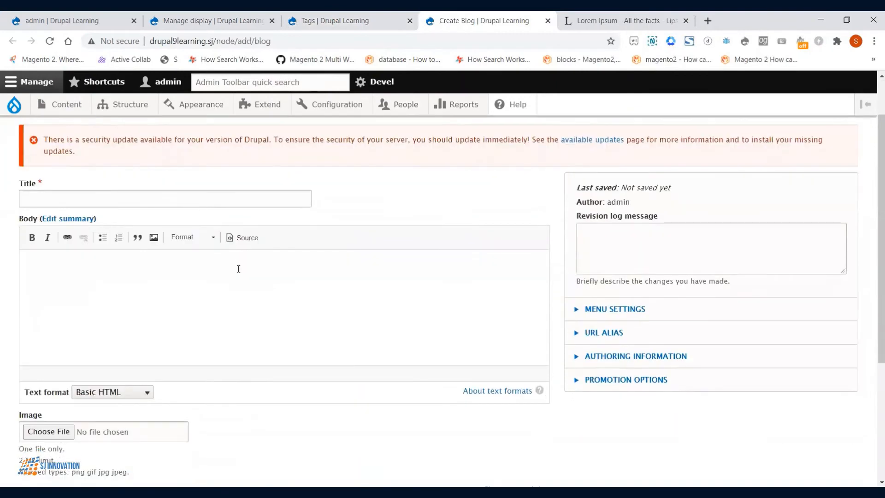
scroll(238, 269, "down", 1)
scroll(247, 292, "up", 3)
left_click(198, 249)
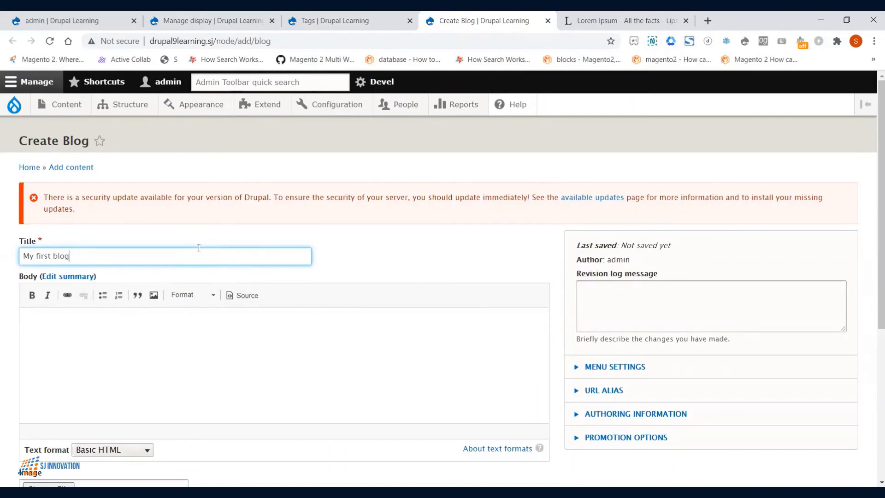
Copy the first paragraph under "Where does it come from?" from the Lorem Ipsum site and paste it into the blog post's body
left_click(621, 14)
scroll(271, 357, "down", 4)
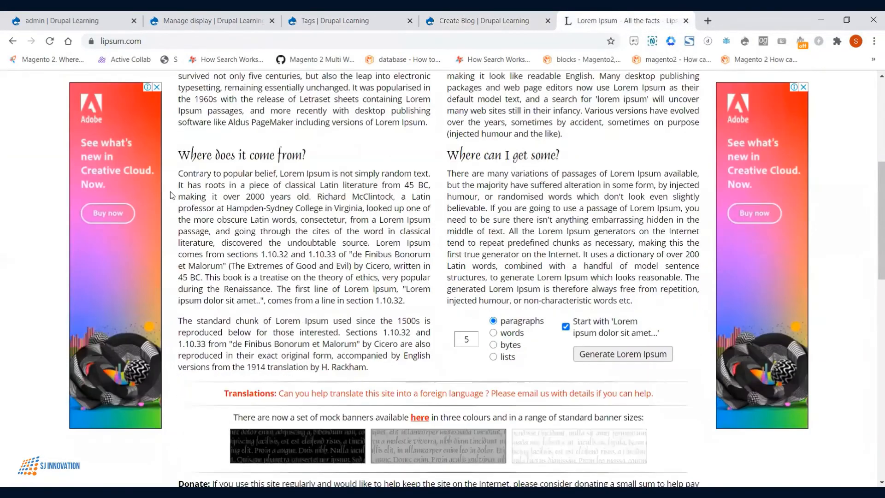
left_click_drag(180, 174, 413, 300)
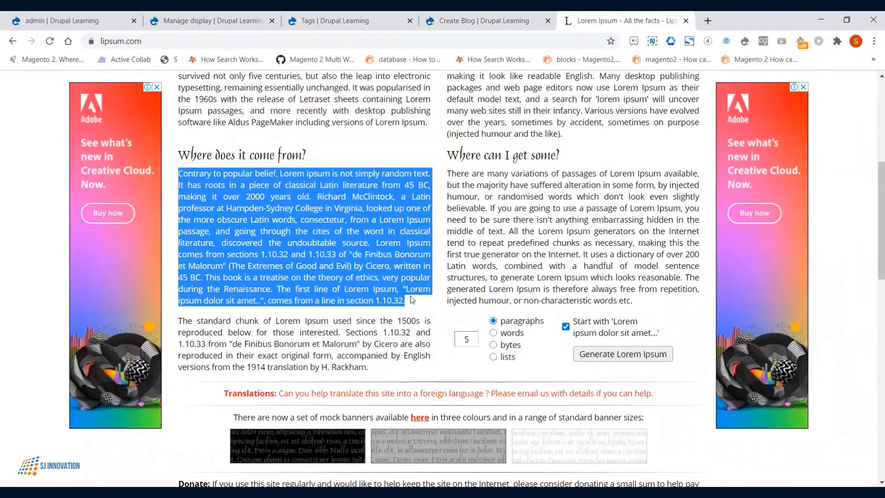
right_click(414, 272)
left_click(433, 282)
left_click(451, 20)
left_click(76, 334)
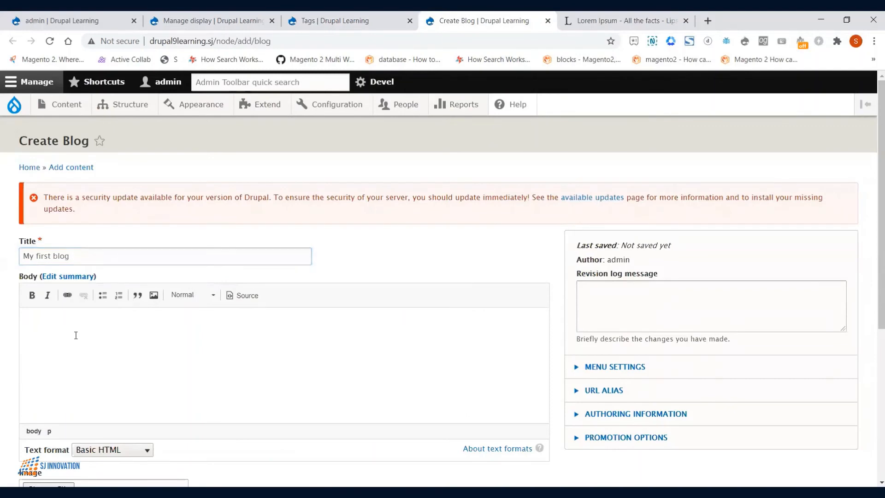
key("ctrl+v")
Upload the orange sunset photo from the Goa "pics" folder as the blog image and set its alternative text to "sunset in goa"
scroll(170, 381, "down", 5)
scroll(167, 381, "up", 3)
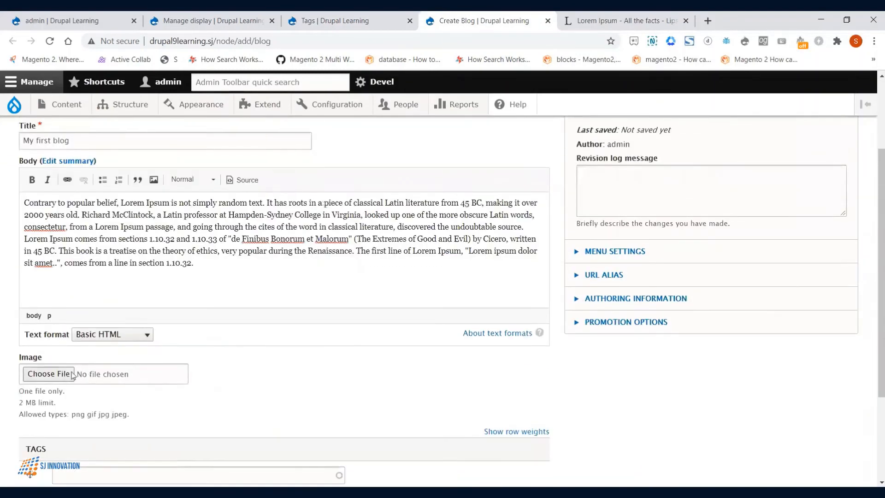
left_click(69, 375)
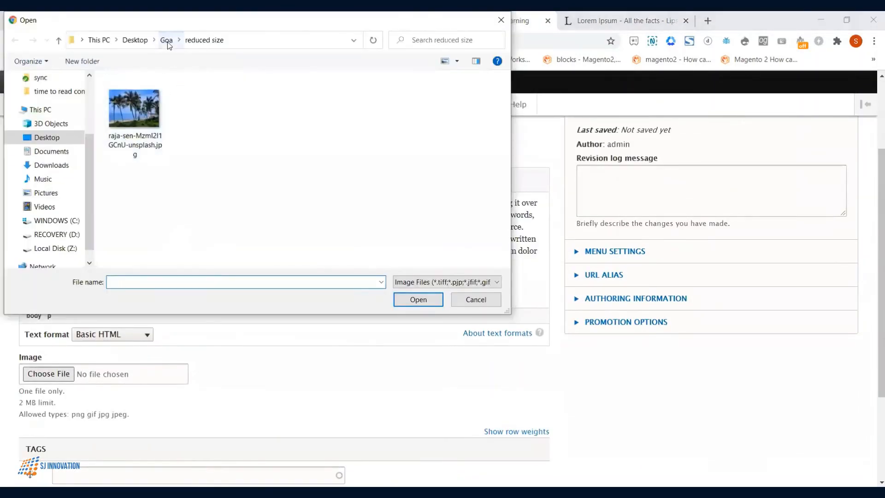
left_click(168, 42)
double_click(220, 97)
scroll(255, 225, "down", 5)
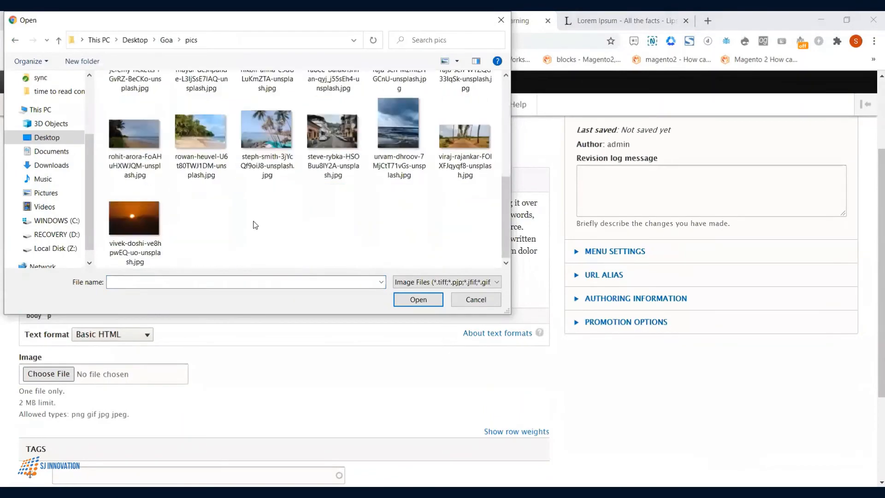
left_click(149, 231)
key("Return")
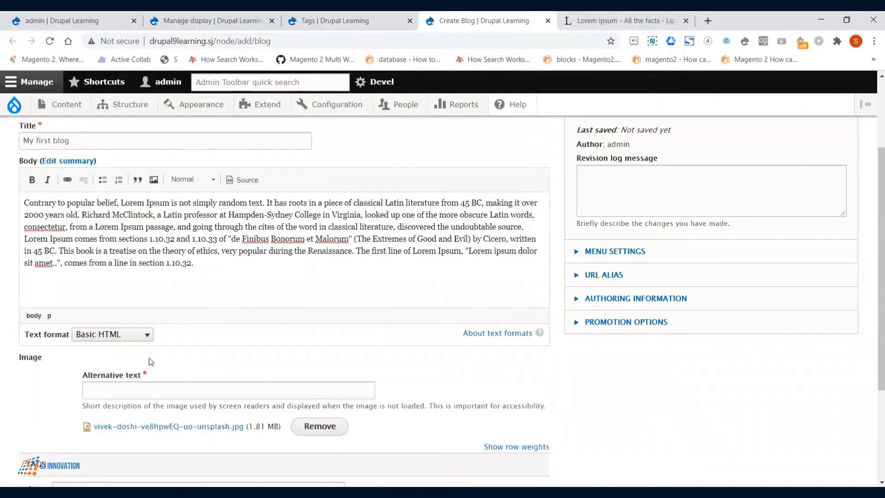
left_click(148, 385)
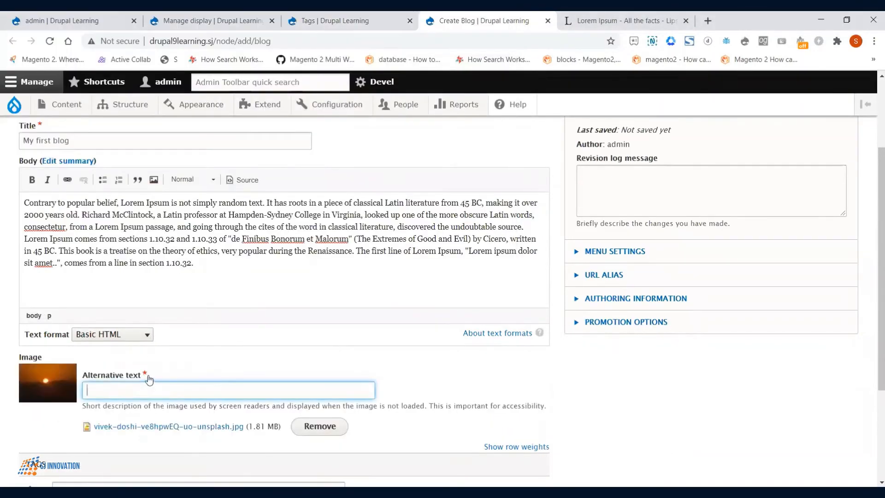
type("sunset in goa")
Tag the blog post with the existing term "Holidays" and save the published post
scroll(153, 344, "down", 3)
left_click(149, 341)
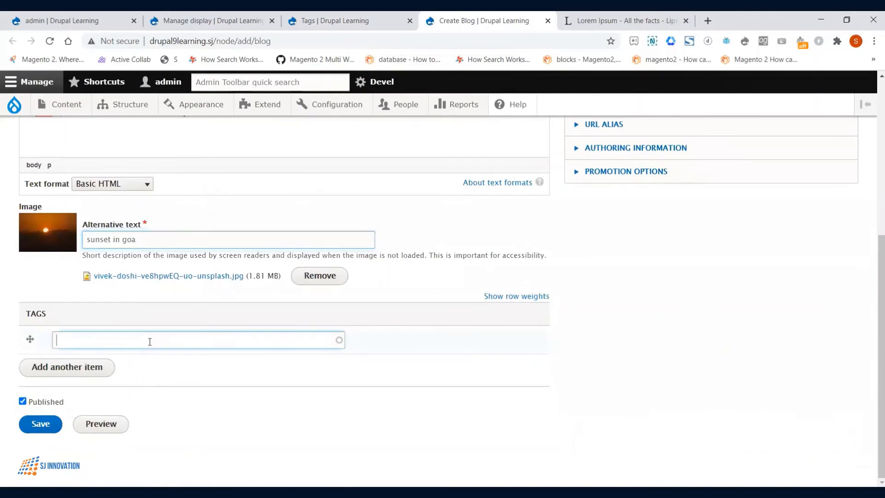
type("holi")
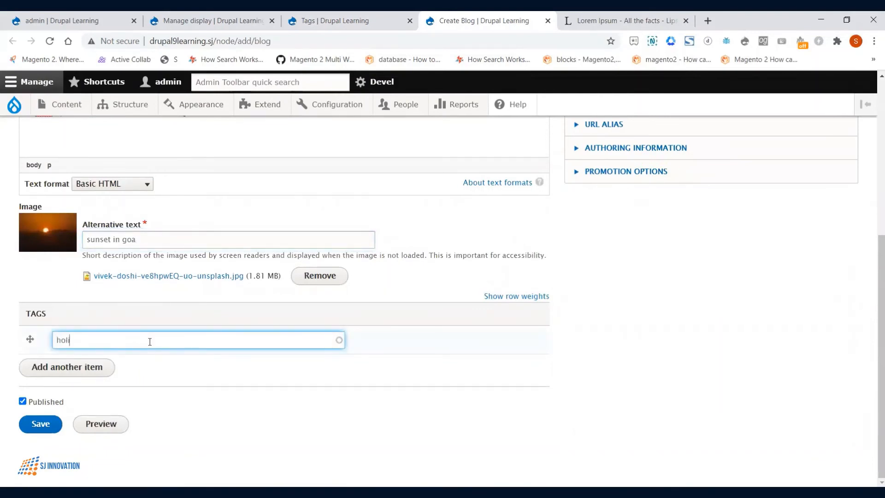
type("da")
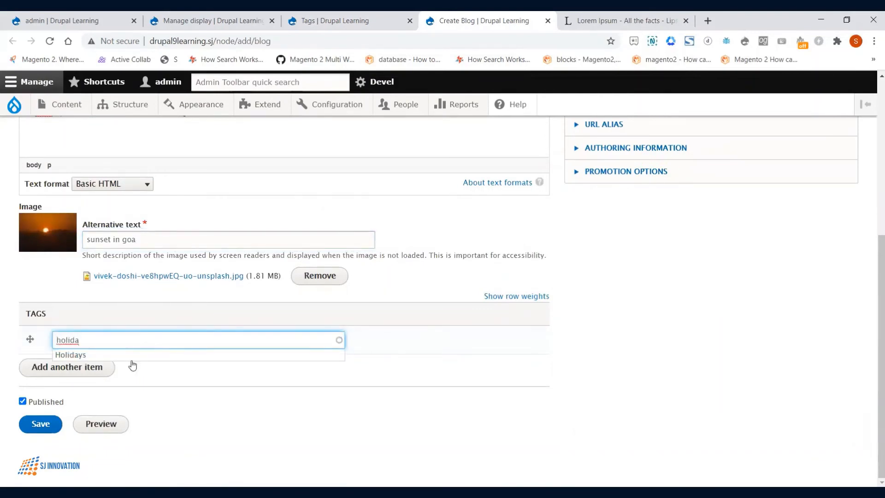
left_click(132, 359)
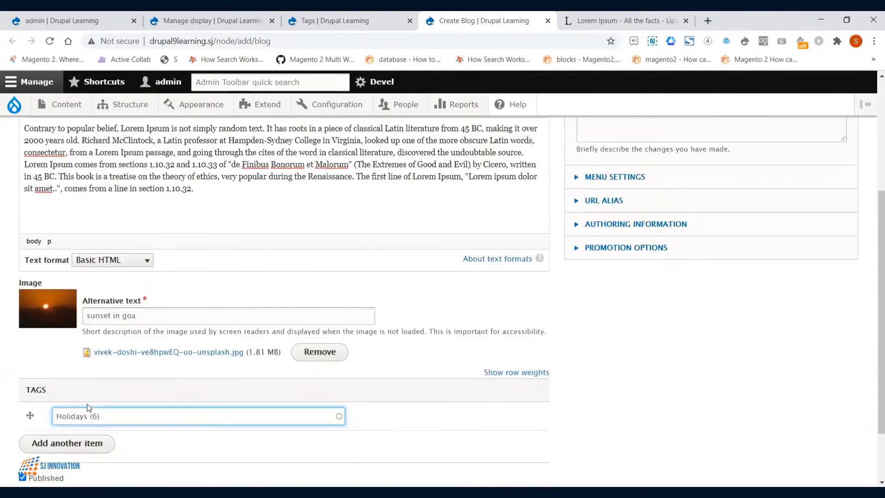
left_click(41, 424)
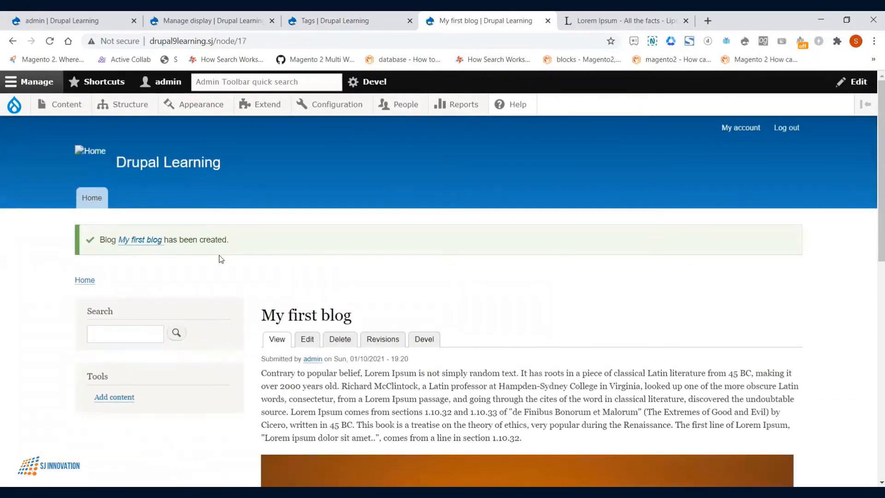
Review the published blog page, checking its title, body text, image and tags from start to end
scroll(537, 282, "down", 1)
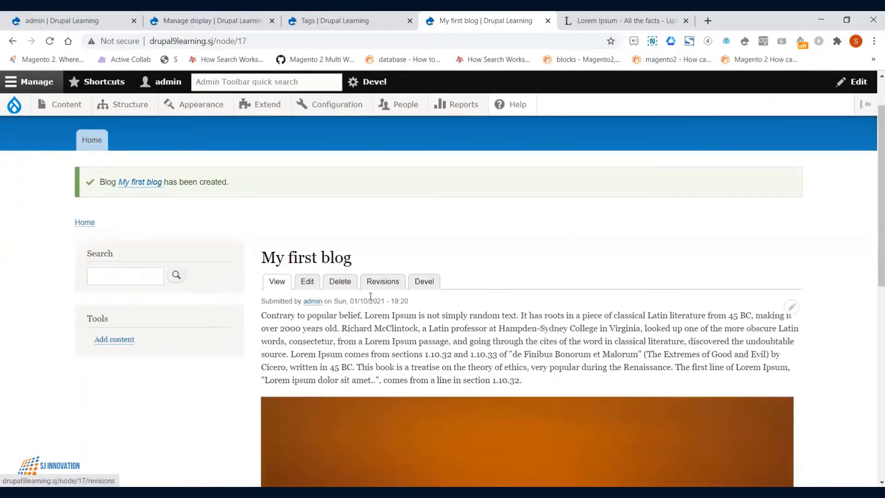
scroll(372, 297, "down", 1)
scroll(371, 298, "down", 1)
scroll(365, 261, "up", 2)
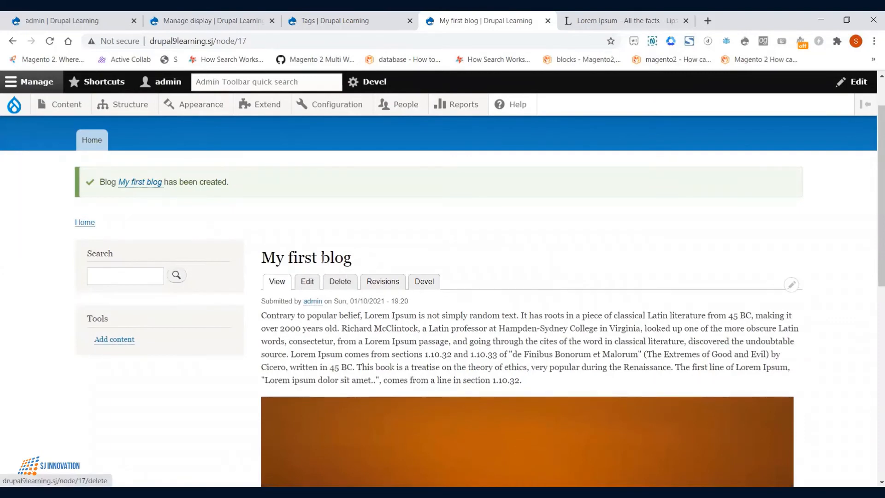
left_click_drag(301, 257, 353, 257)
scroll(491, 300, "down", 2)
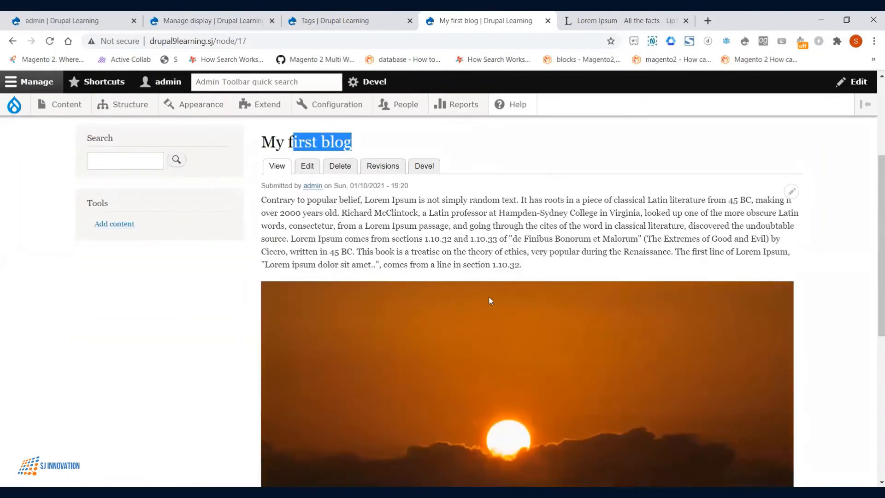
left_click_drag(559, 271, 267, 201)
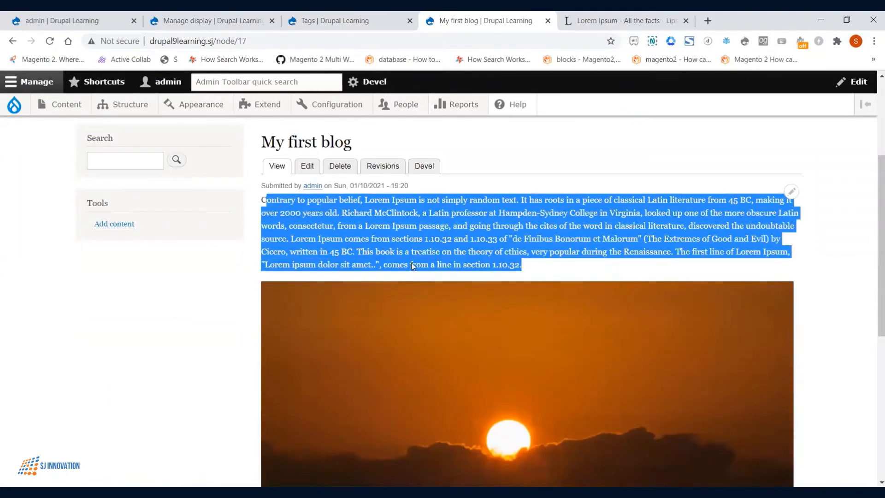
scroll(539, 194, "down", 7)
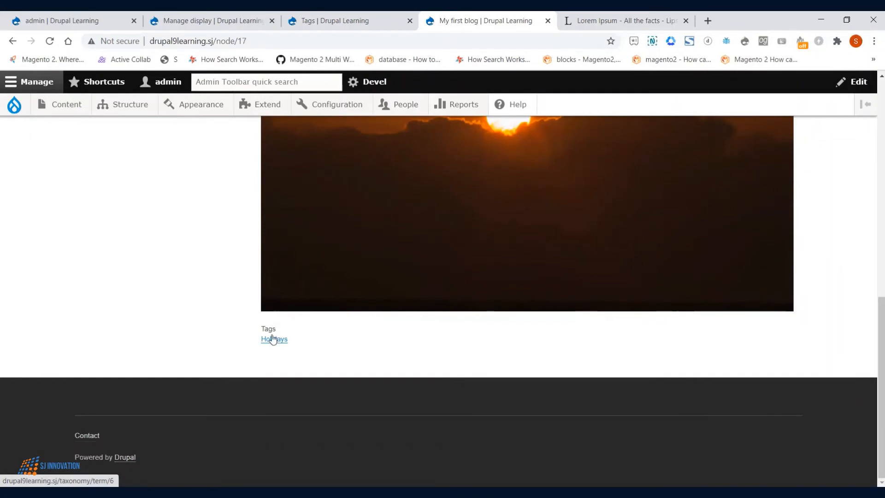
Examine the blog post's empty URL alias setting in its edit form, and return to the published page to check its address
scroll(404, 276, "up", 10)
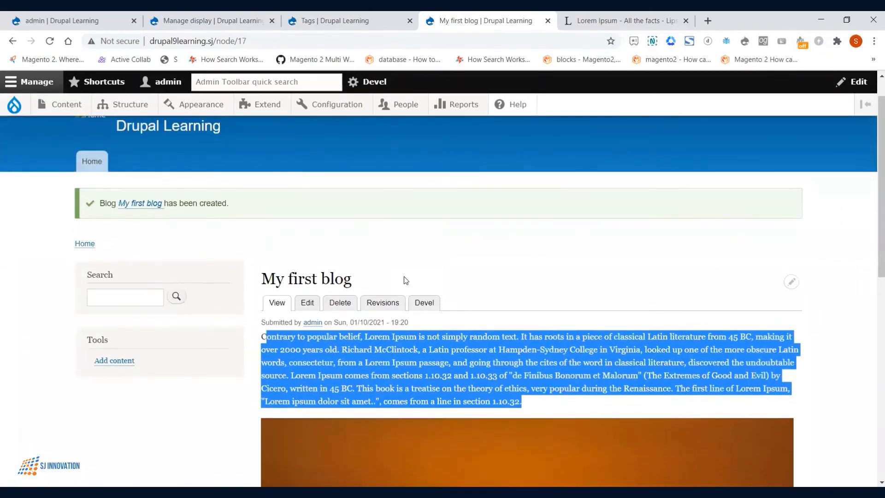
scroll(404, 275, "up", 1)
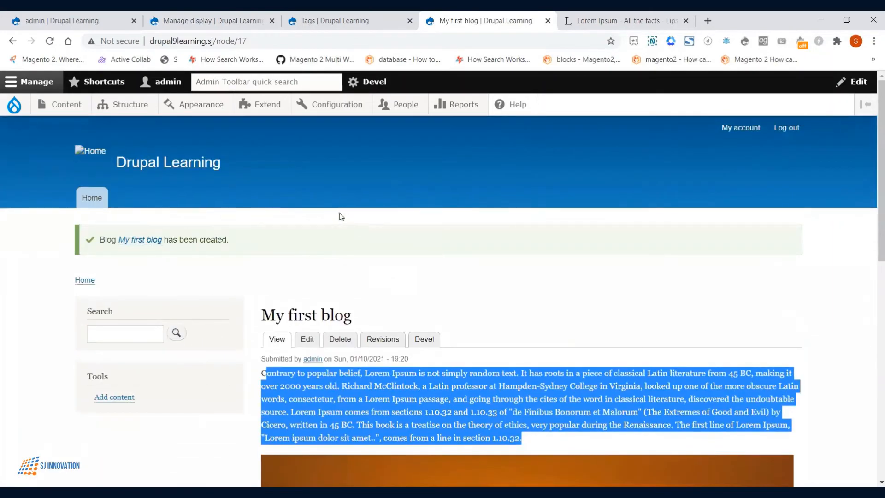
left_click(310, 345)
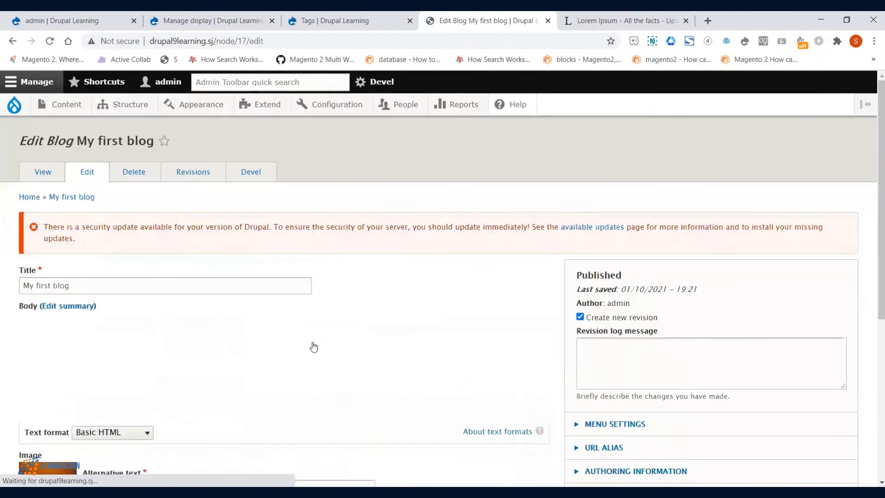
scroll(314, 345, "down", 2)
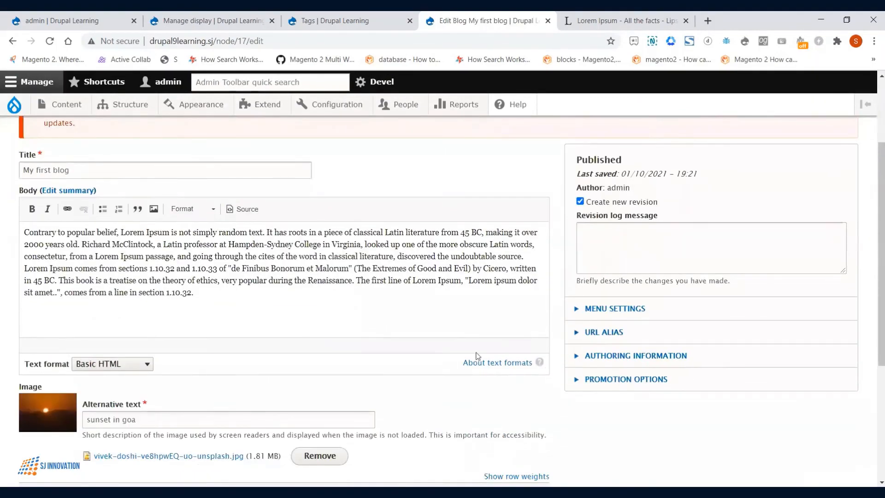
left_click(608, 334)
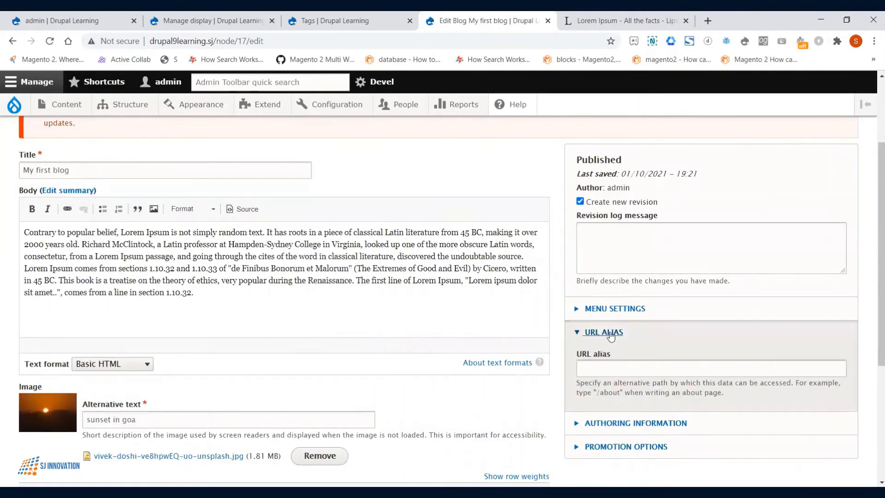
left_click(613, 366)
scroll(602, 350, "up", 1)
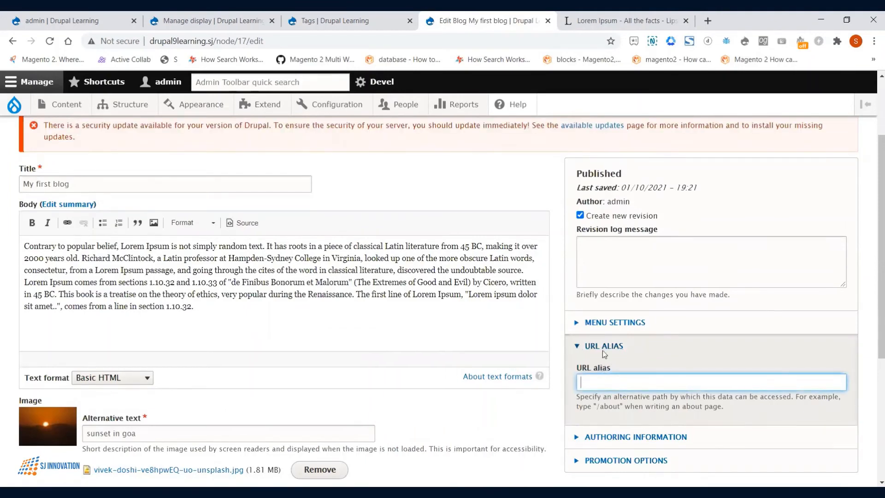
scroll(596, 368, "down", 3)
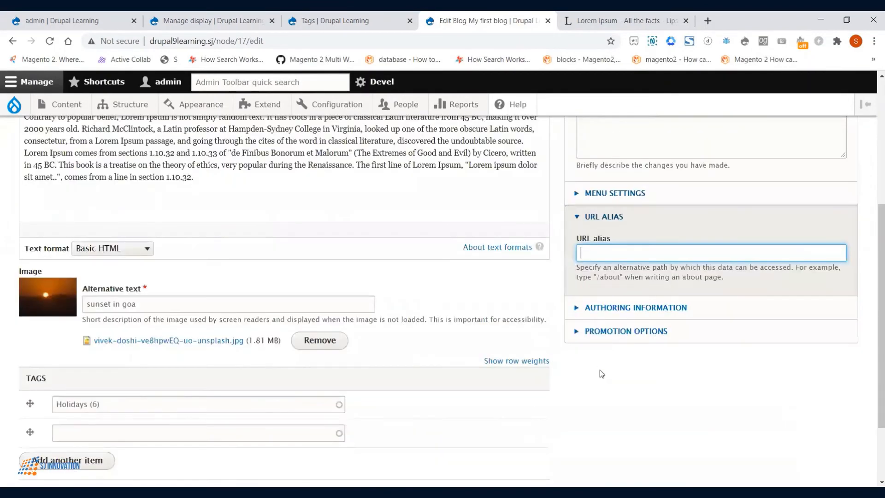
scroll(593, 364, "up", 4)
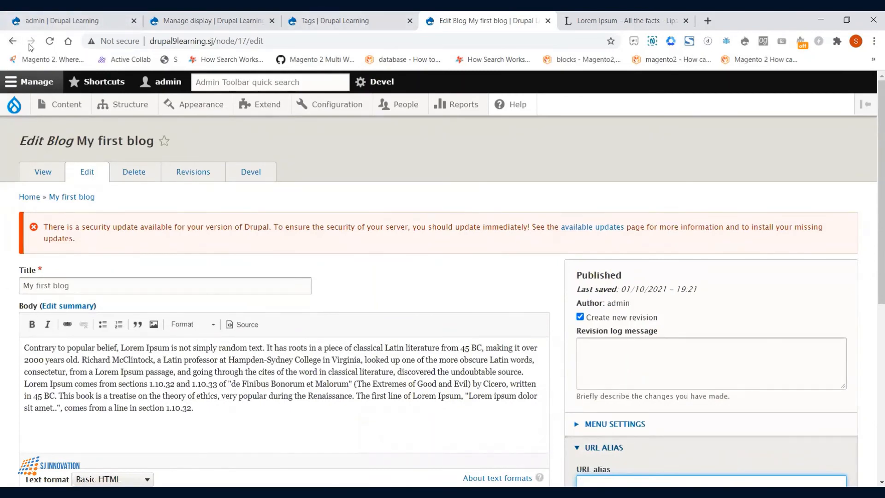
left_click(14, 43)
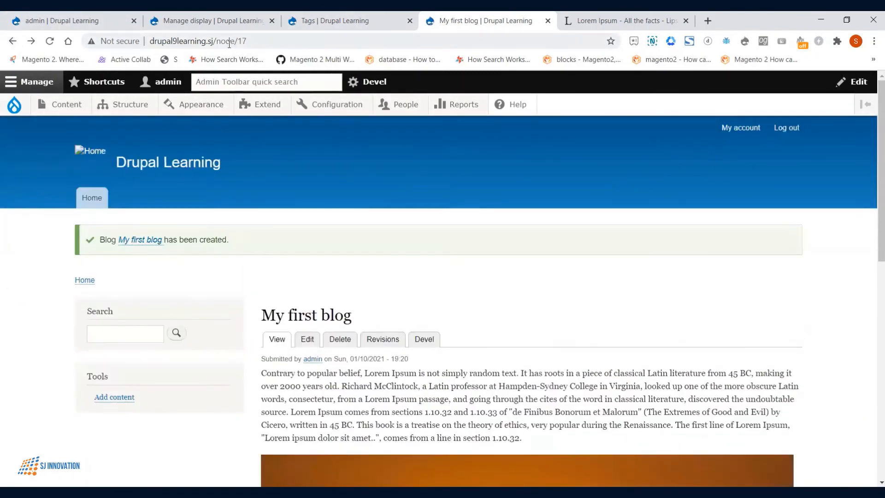
left_click(229, 43)
left_click(234, 42)
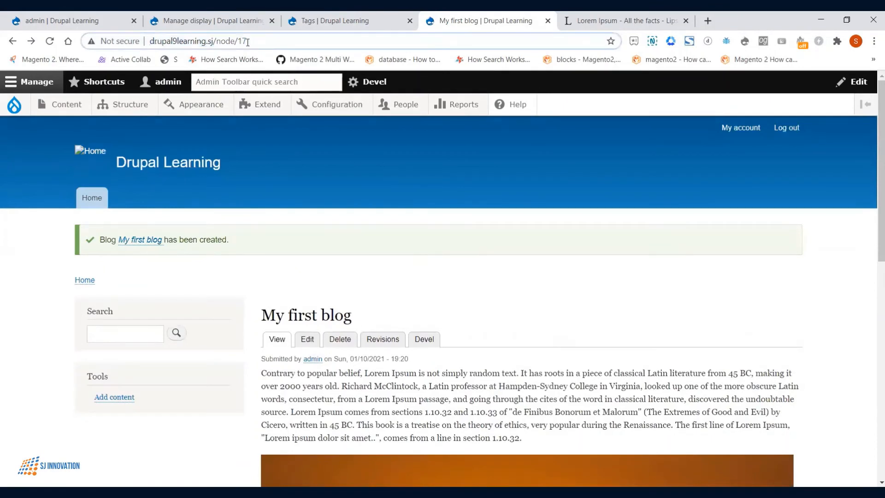
Open the site's content list in a new browser tab and locate the "My first blog" entry
mouse_move(67, 108)
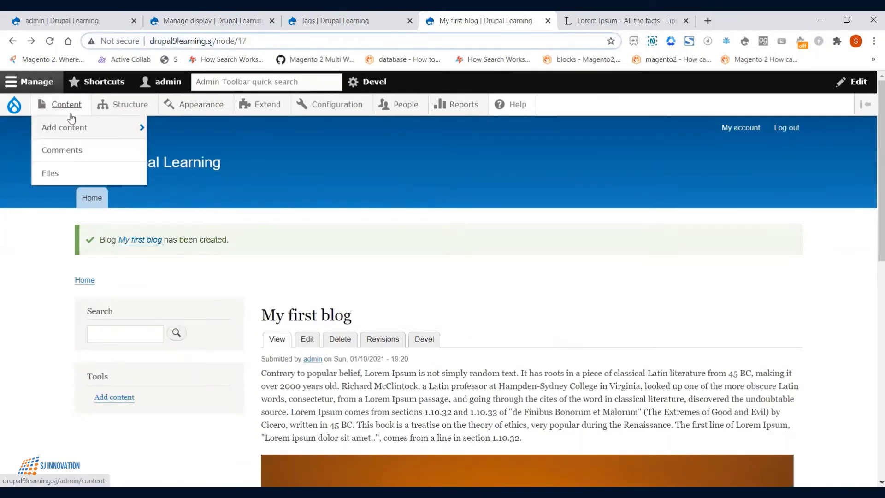
mouse_move(69, 126)
right_click(62, 110)
left_click(88, 117)
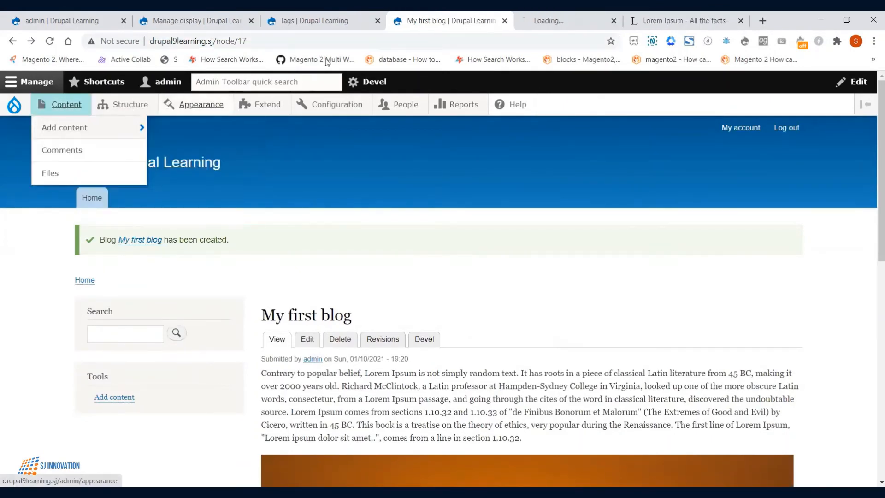
left_click(574, 25)
scroll(386, 286, "down", 4)
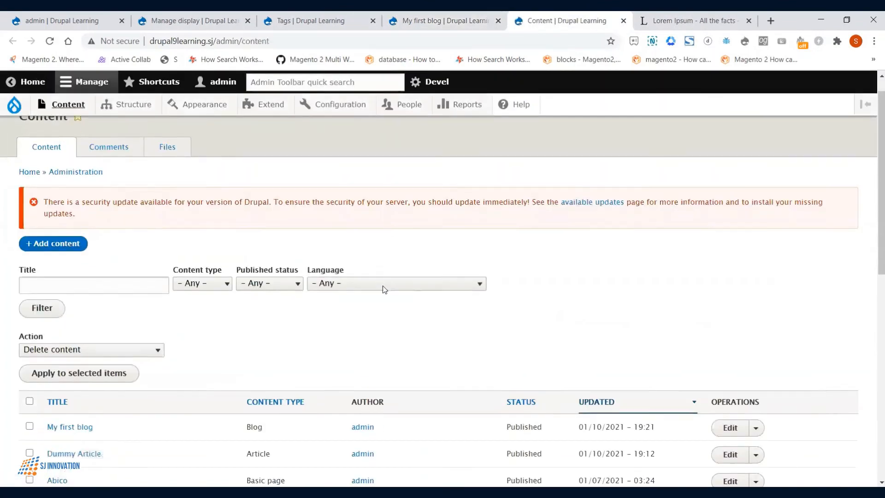
scroll(88, 322, "down", 1)
scroll(83, 281, "up", 1)
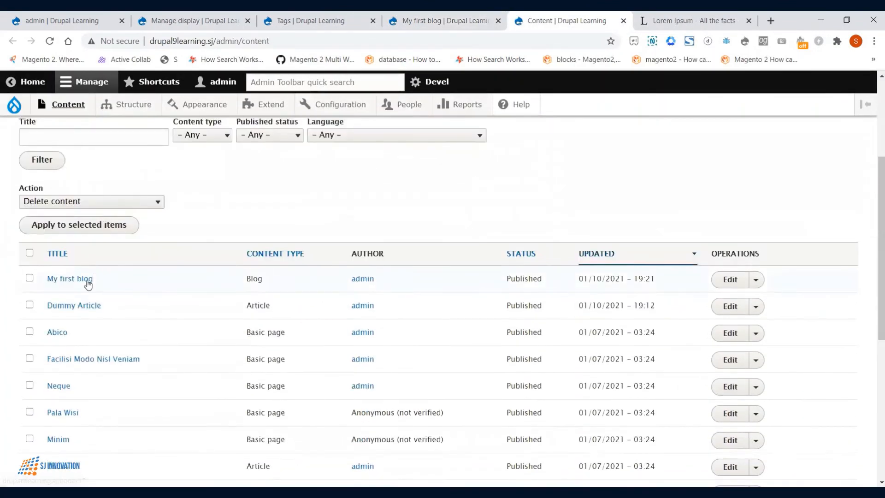
Review the published blog page again and look over the open content list, Tags and Manage display pages
left_click(457, 20)
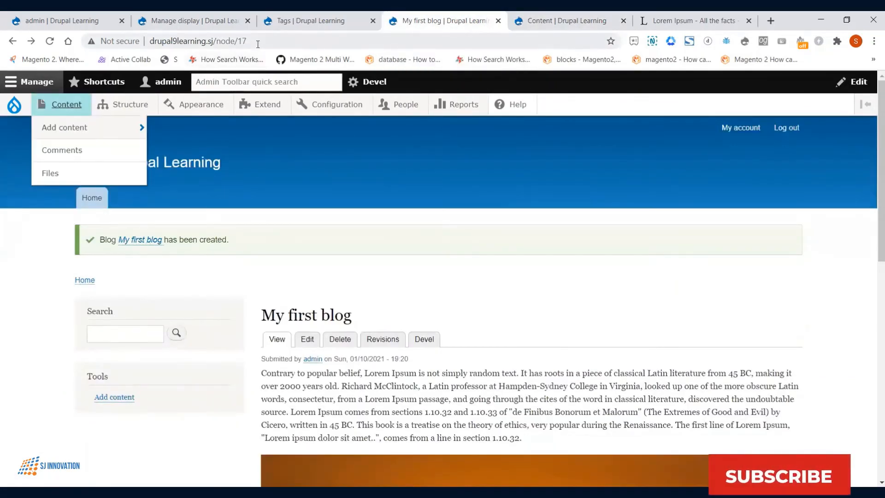
scroll(437, 325, "down", 8)
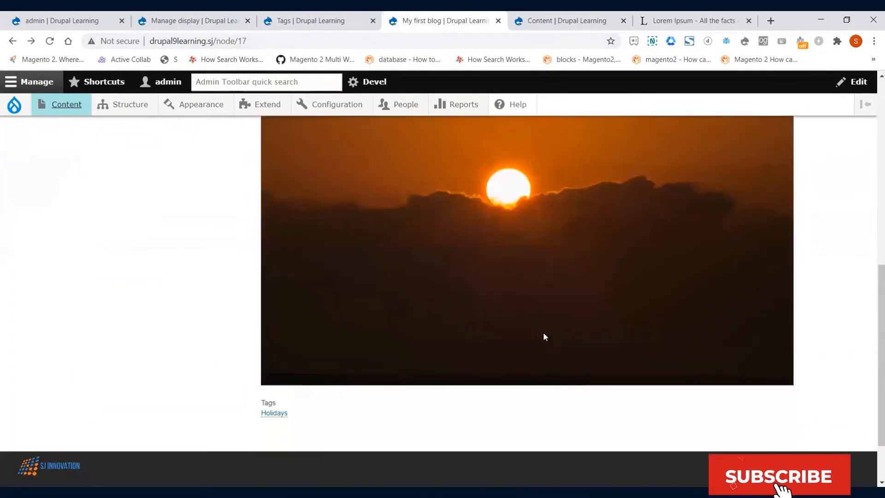
scroll(546, 335, "up", 6)
scroll(553, 310, "up", 3)
left_click(572, 20)
left_click(432, 17)
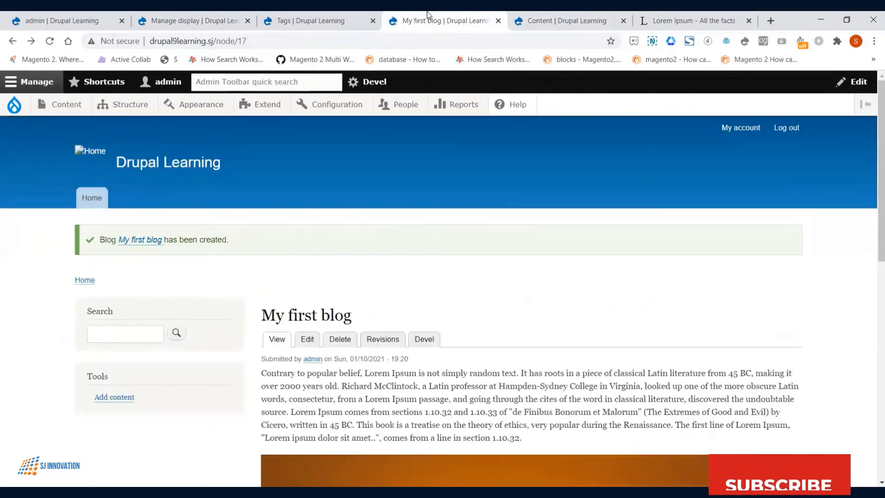
left_click(319, 16)
left_click(170, 18)
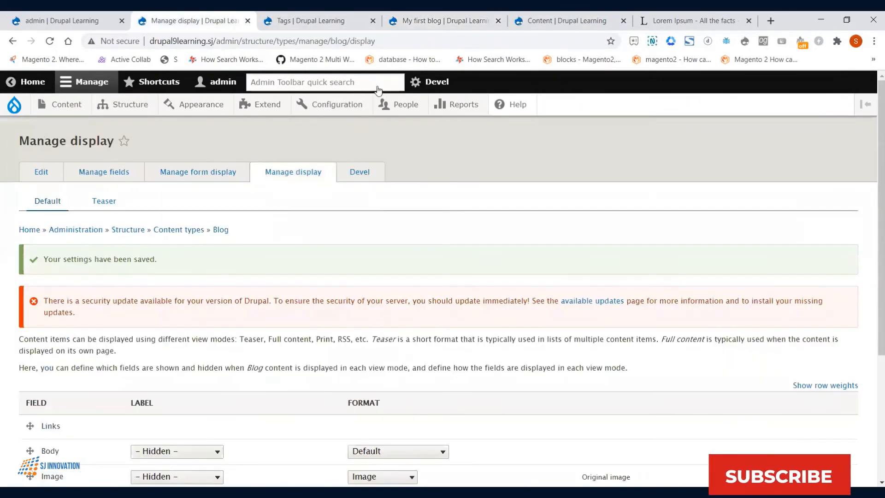
Edit the "My first blog" post to give it the URL alias "/my-first-blog", save it, and check the page address
left_click(456, 20)
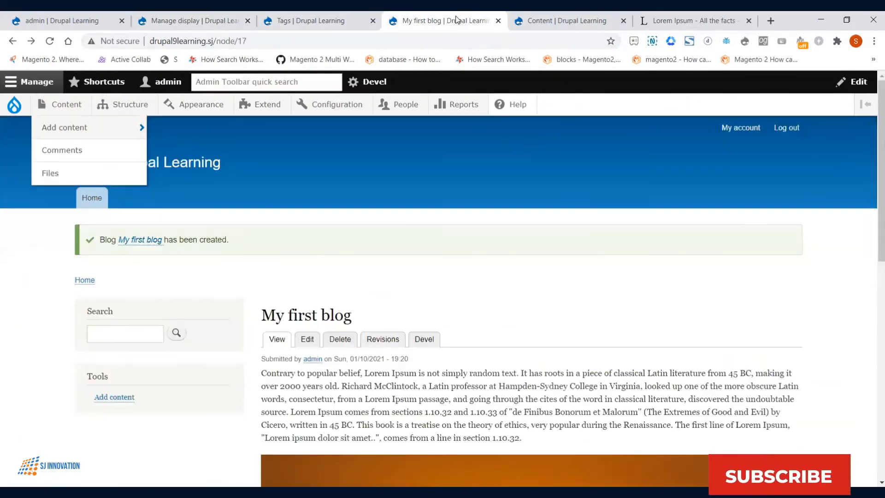
left_click(301, 340)
scroll(557, 332, "down", 5)
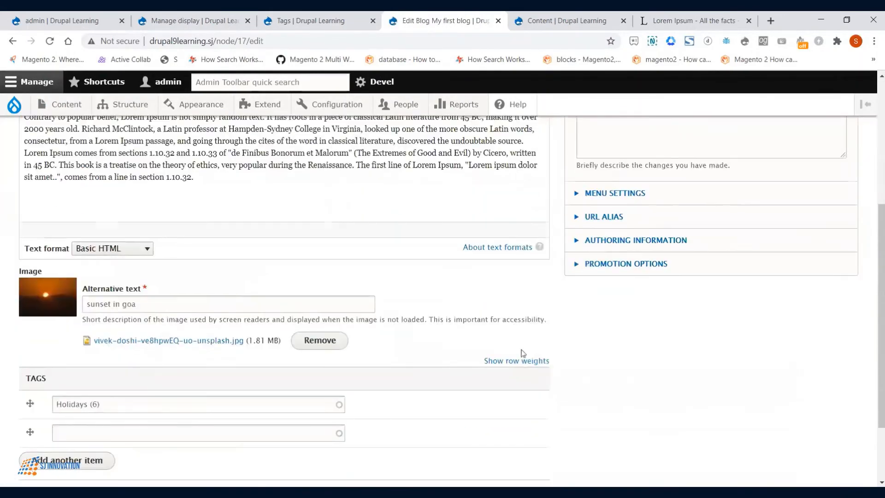
left_click(603, 217)
left_click(602, 256)
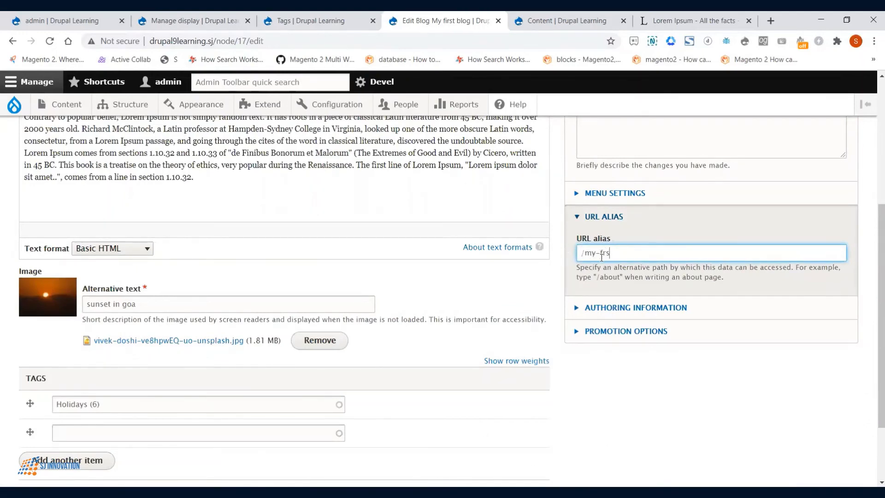
type("/my-first-blog")
scroll(100, 389, "down", 2)
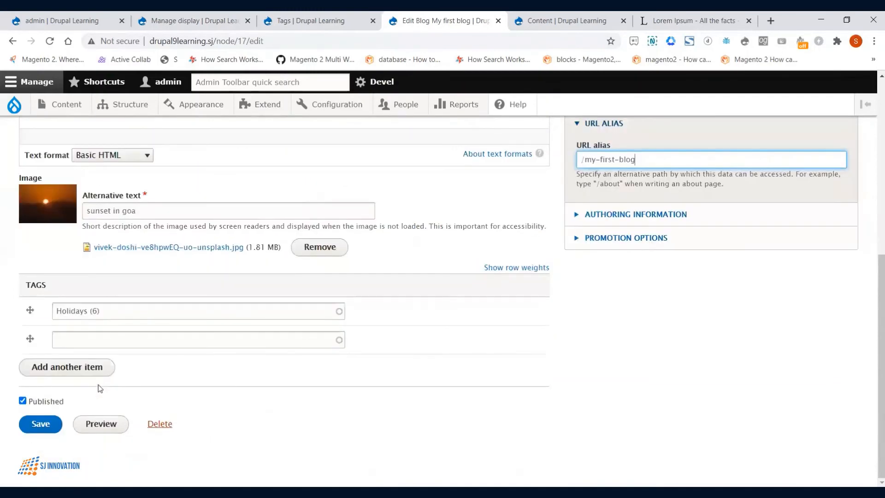
left_click(45, 429)
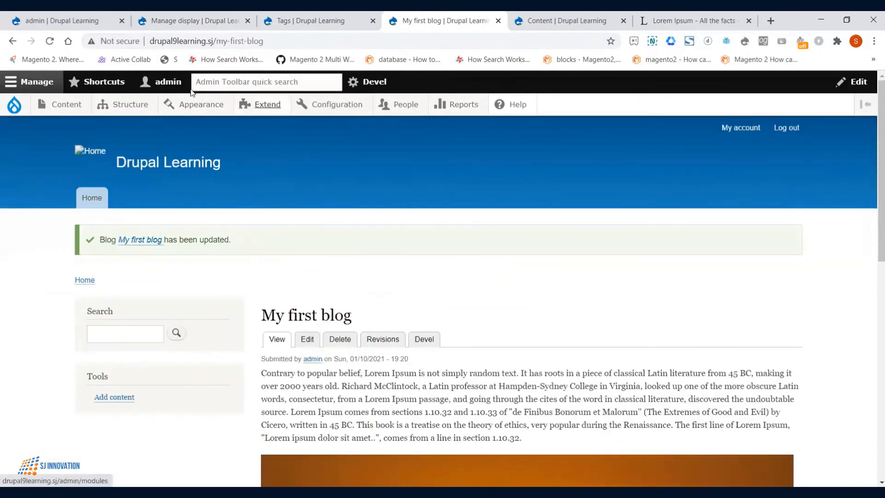
double_click(226, 43)
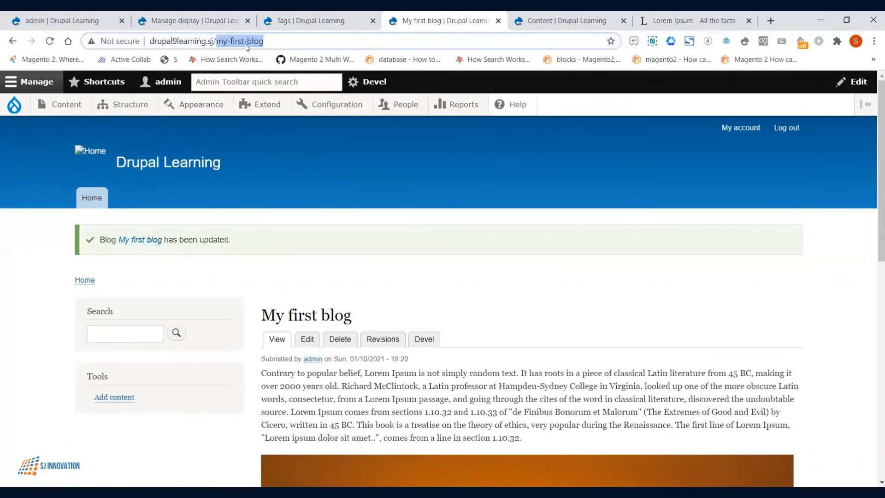
Reopen the blog post for editing and add the existing term "Adventures" as its second tag
scroll(324, 199, "down", 4)
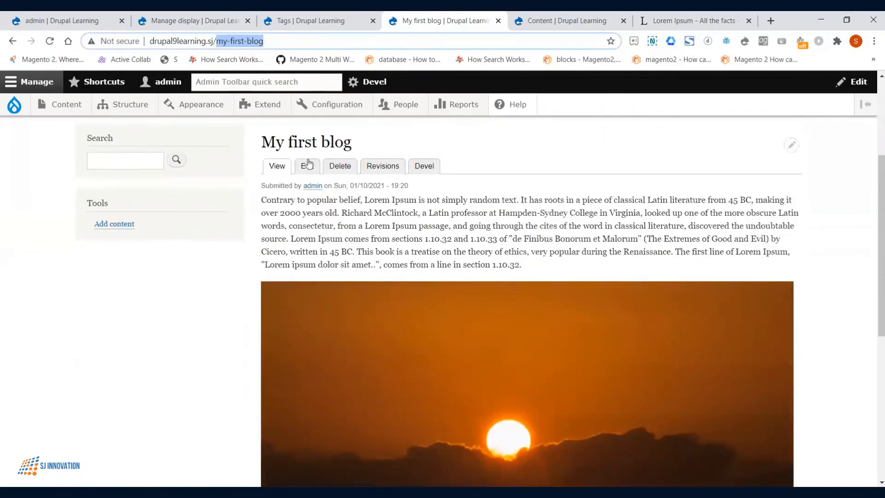
left_click(308, 165)
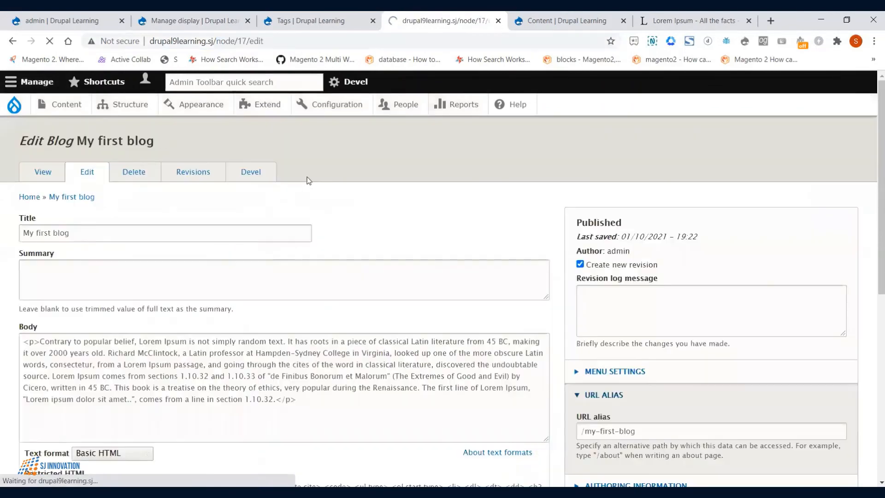
scroll(313, 254, "down", 4)
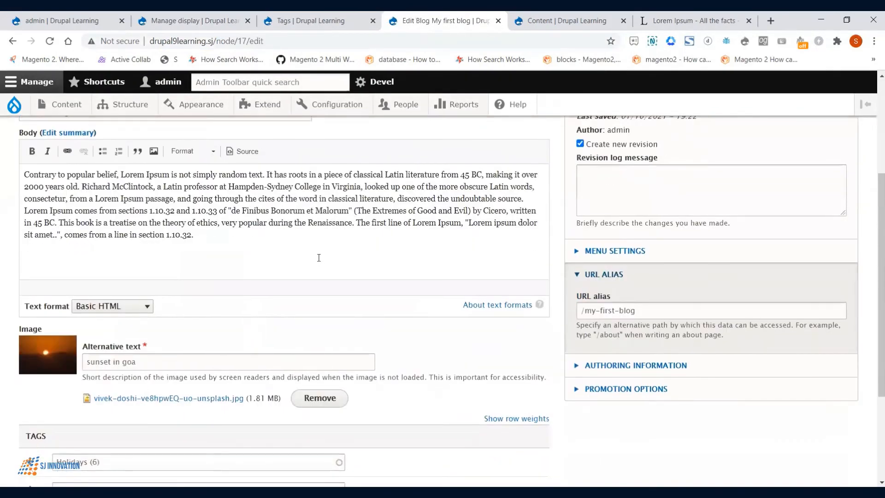
scroll(330, 271, "down", 3)
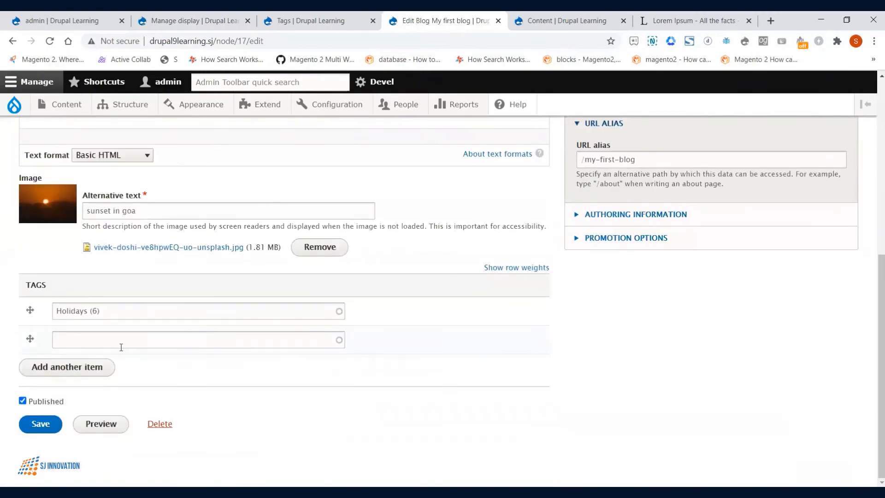
left_click(121, 346)
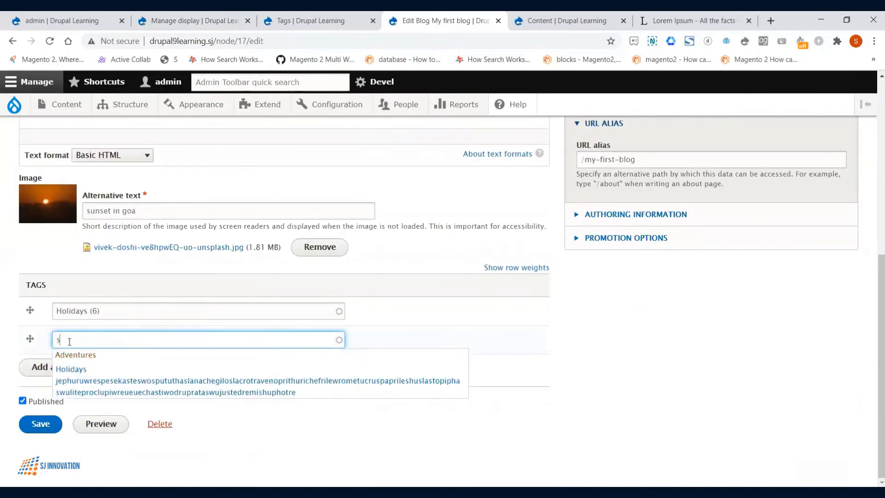
left_click(72, 356)
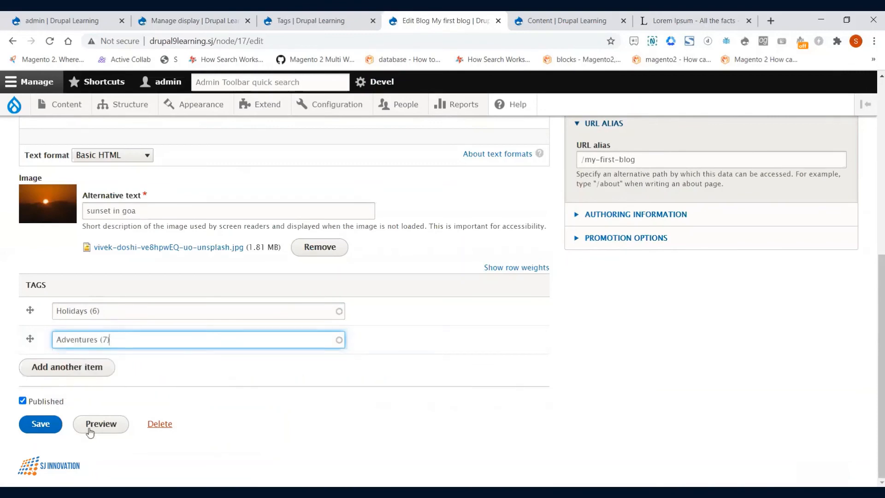
Enable a menu link for the blog post to examine its options, and disable it again
scroll(55, 435, "up", 4)
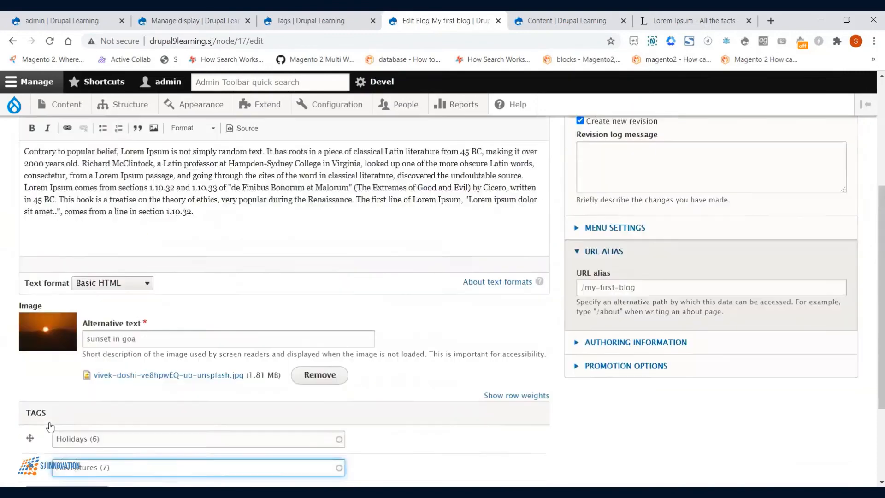
left_click(615, 273)
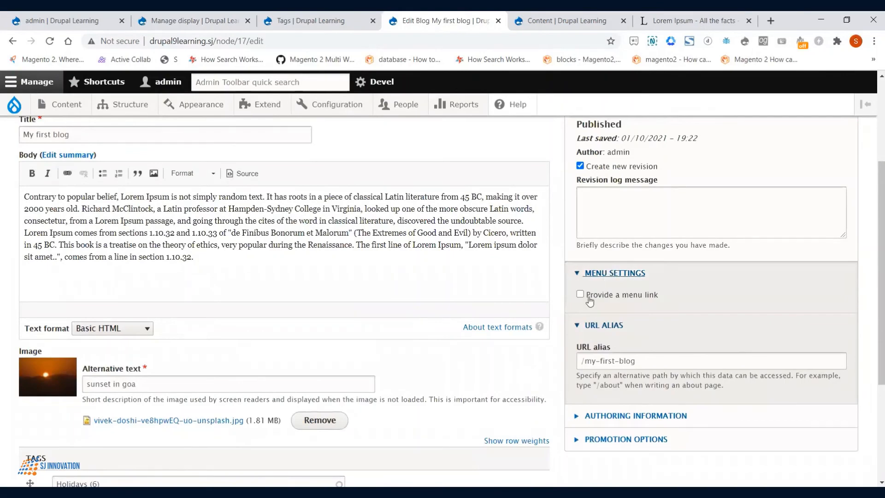
left_click(592, 299)
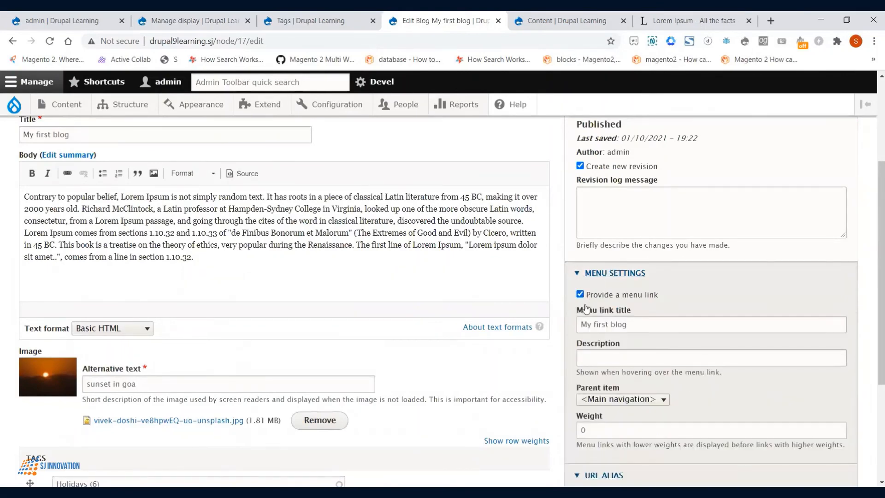
scroll(594, 359, "down", 2)
scroll(600, 329, "up", 2)
left_click(602, 295)
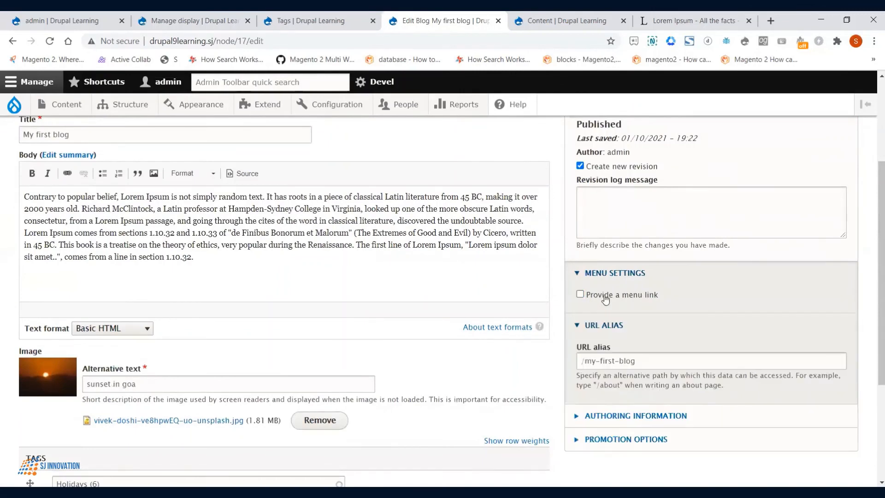
left_click(581, 273)
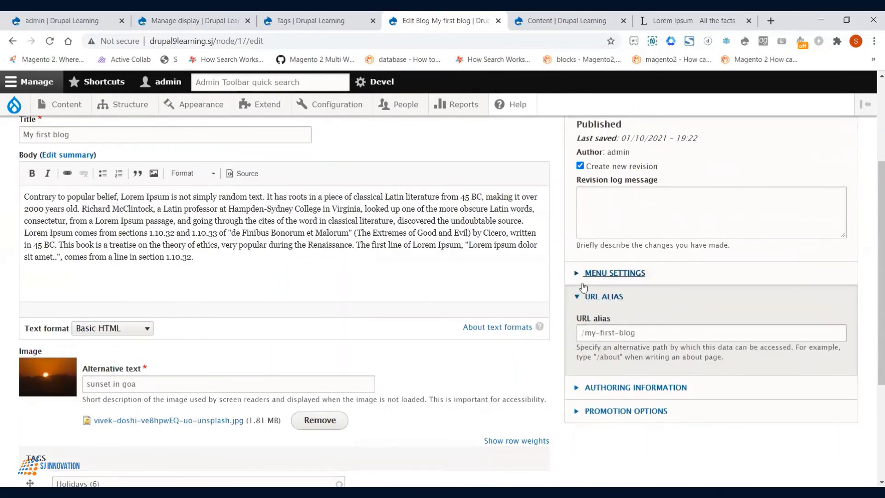
Expand the blog post's authoring information and promotion options to look them over, and save the post
scroll(582, 367, "down", 2)
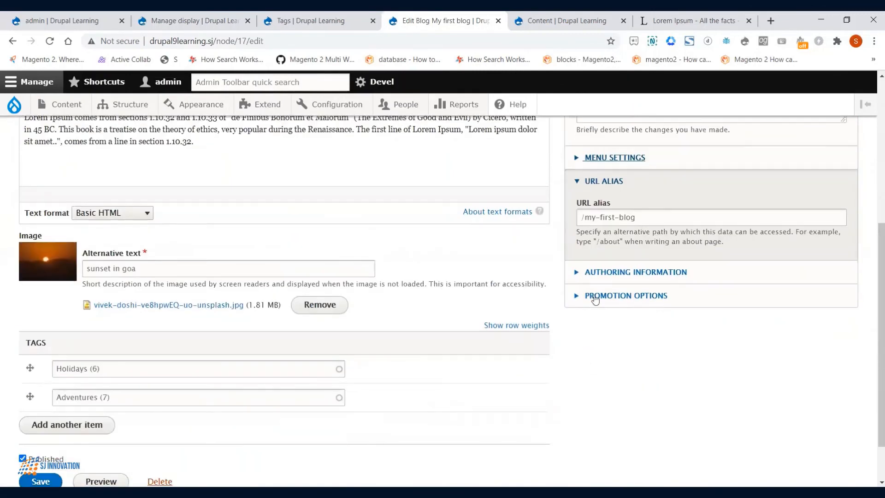
left_click(577, 275)
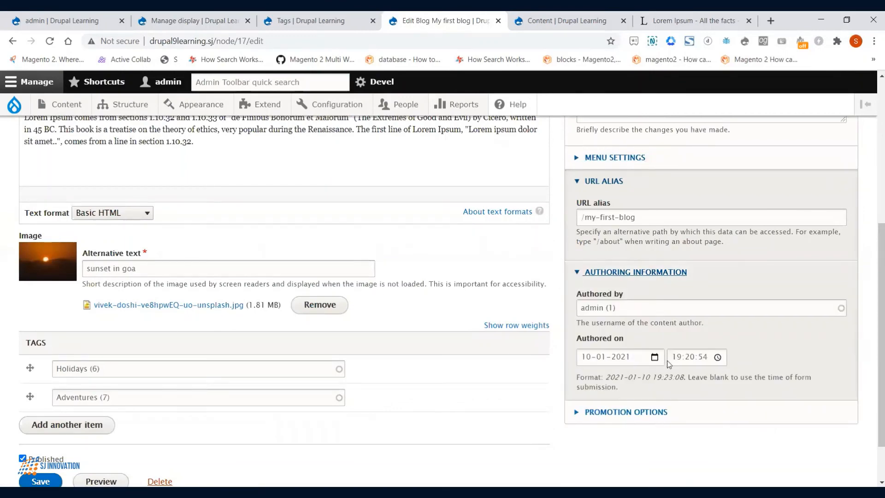
scroll(634, 374, "down", 1)
left_click(599, 355)
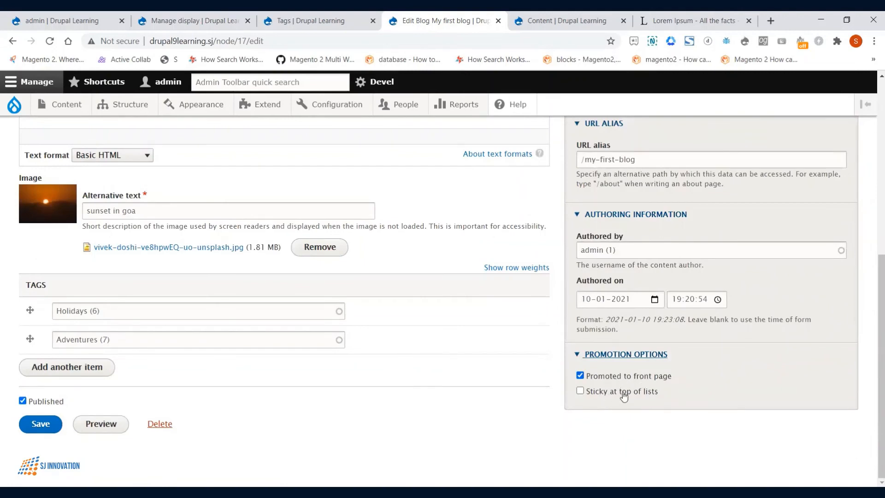
left_click(42, 425)
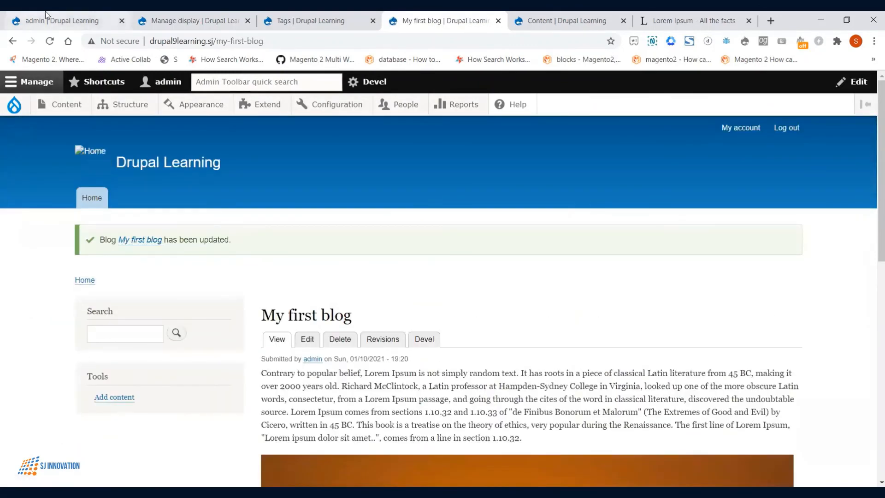
Open the site's home page from the admin profile page, and return to the published blog post
left_click(46, 15)
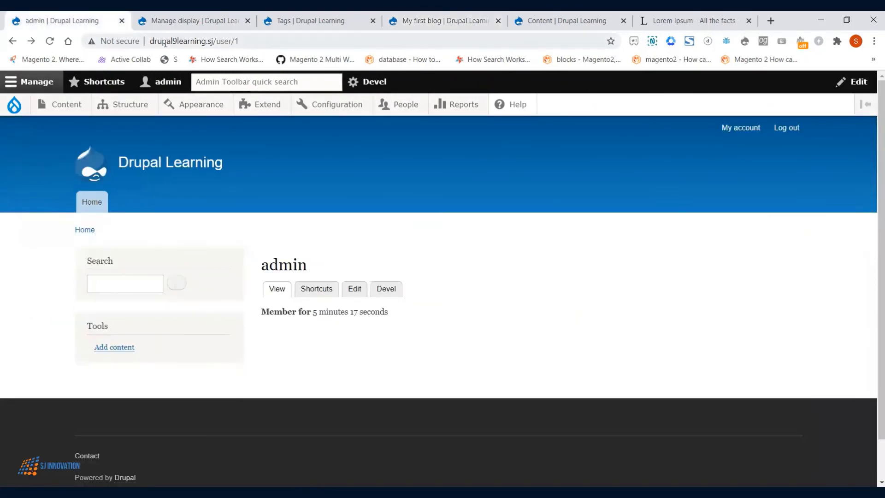
left_click(168, 41)
left_click(224, 41)
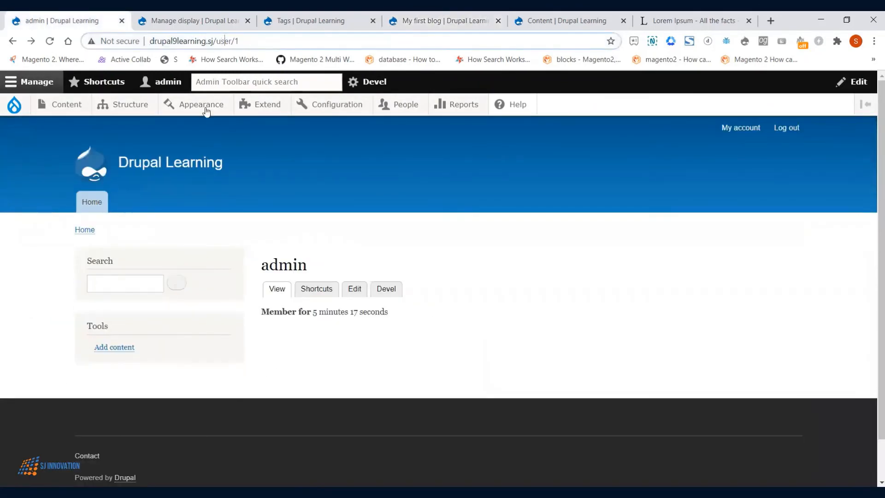
left_click(144, 168)
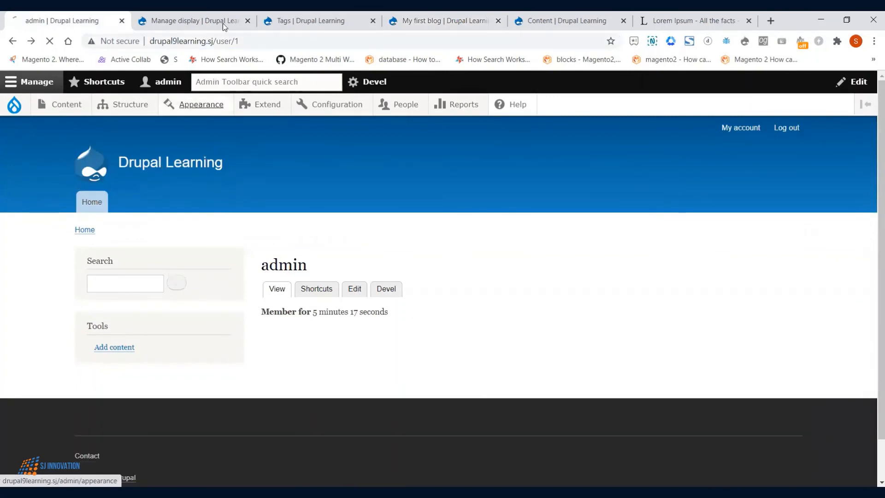
left_click(420, 15)
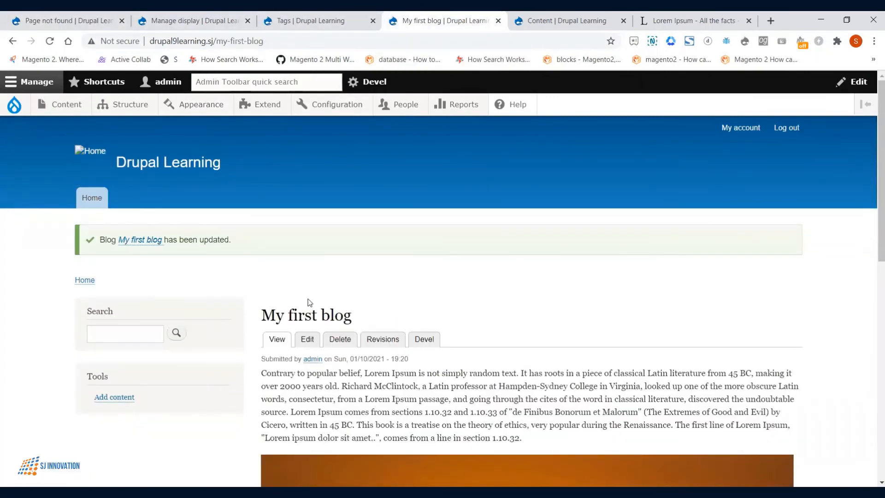
Review the updated blog post's body text, image and tags on the published page
scroll(310, 302, "down", 3)
scroll(322, 312, "up", 1)
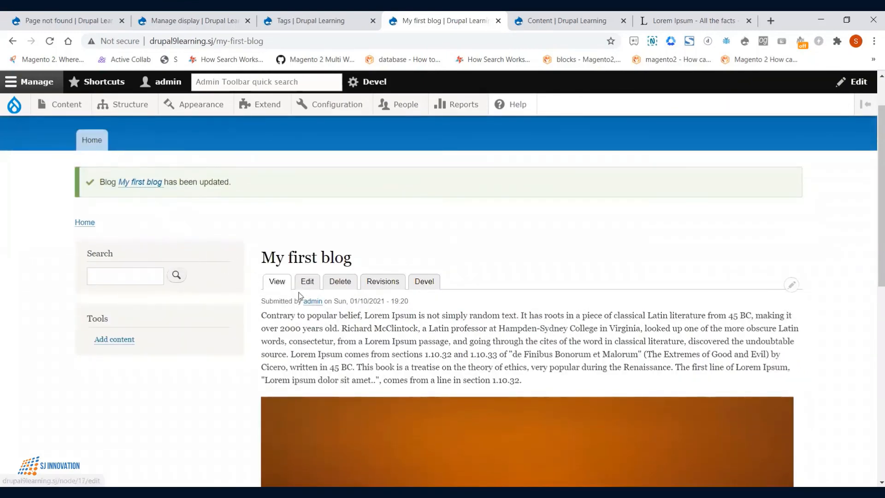
scroll(540, 358, "down", 3)
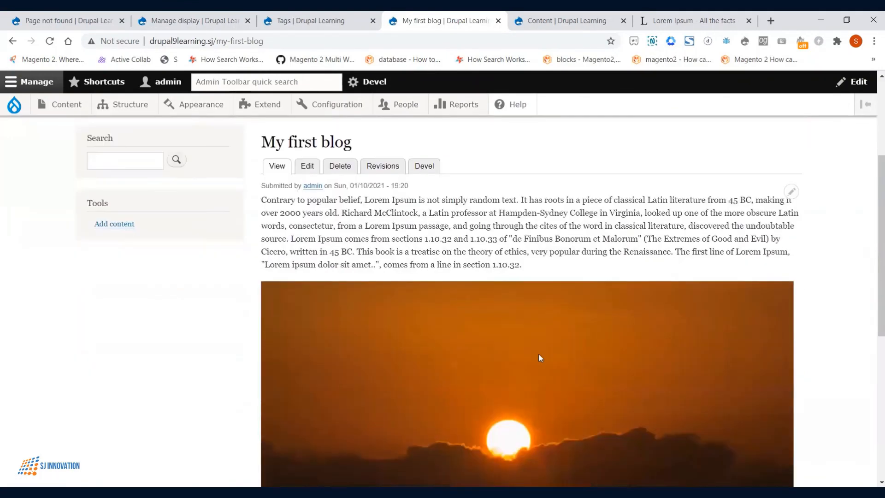
scroll(446, 347, "down", 7)
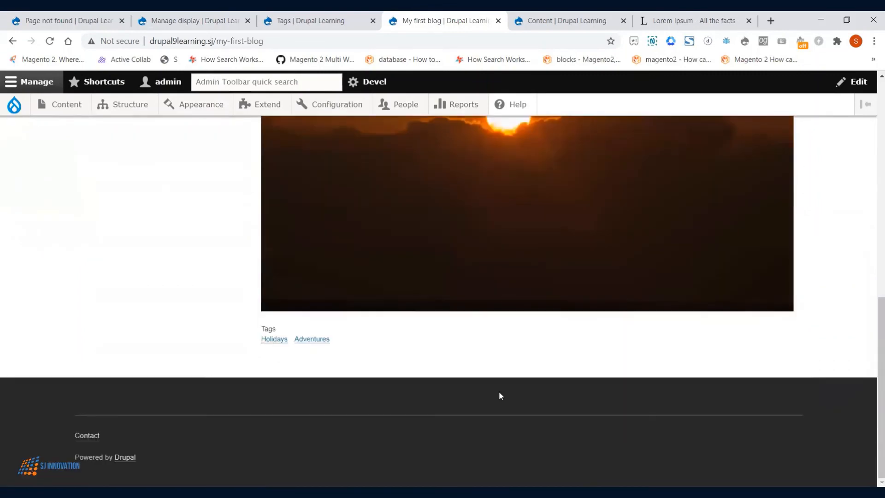
scroll(498, 391, "up", 10)
Open a new Blog content form in a separate browser tab and enter the title "Goan Beaches"
mouse_move(123, 105)
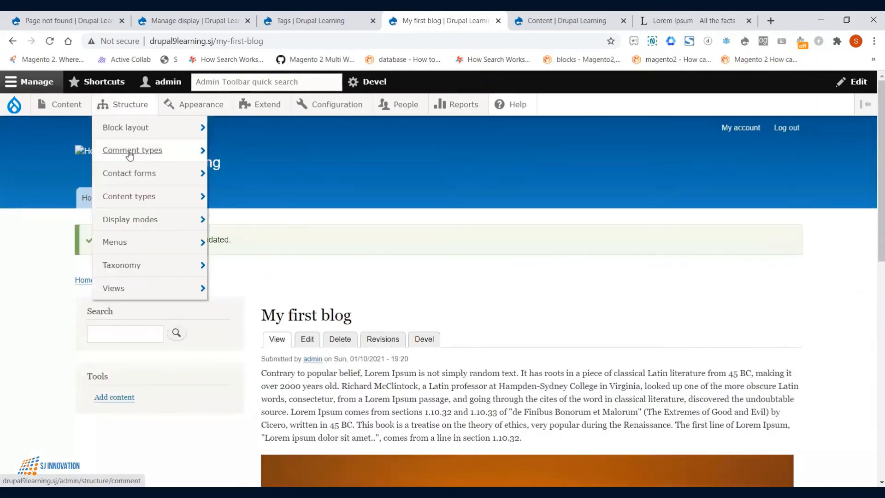
mouse_move(132, 152)
mouse_move(161, 179)
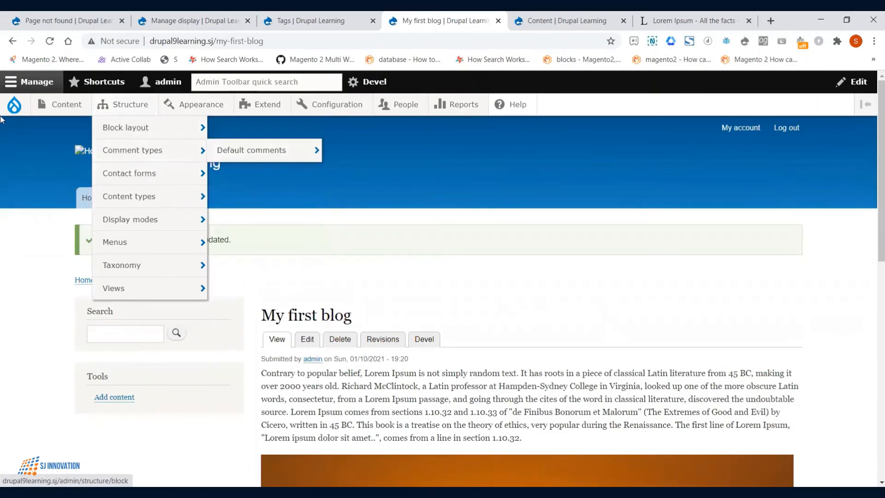
mouse_move(69, 105)
mouse_move(112, 127)
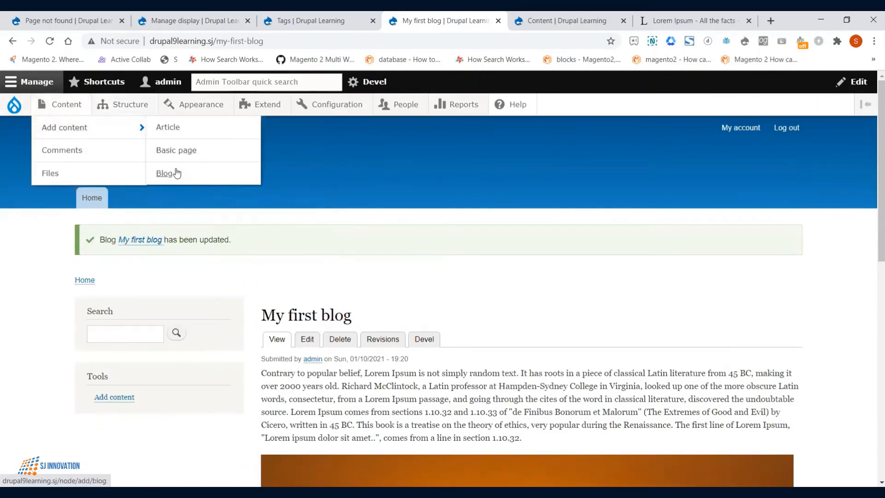
right_click(170, 176)
left_click(198, 180)
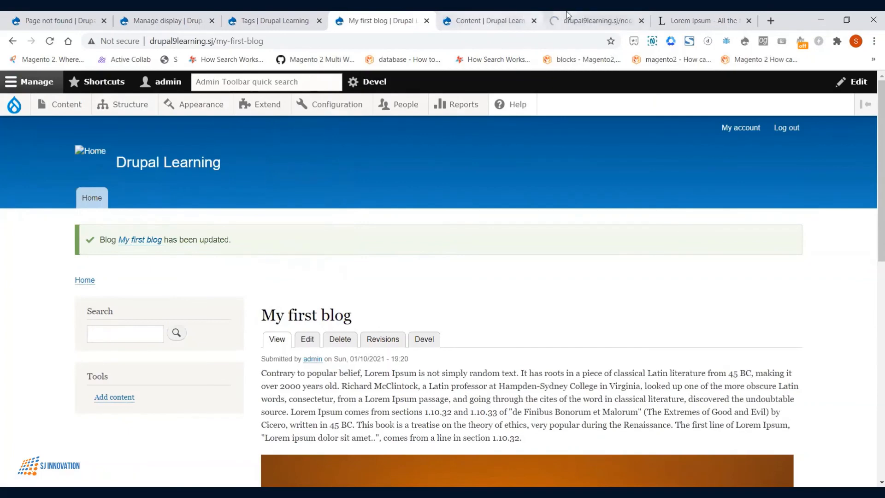
left_click(566, 28)
left_click(250, 252)
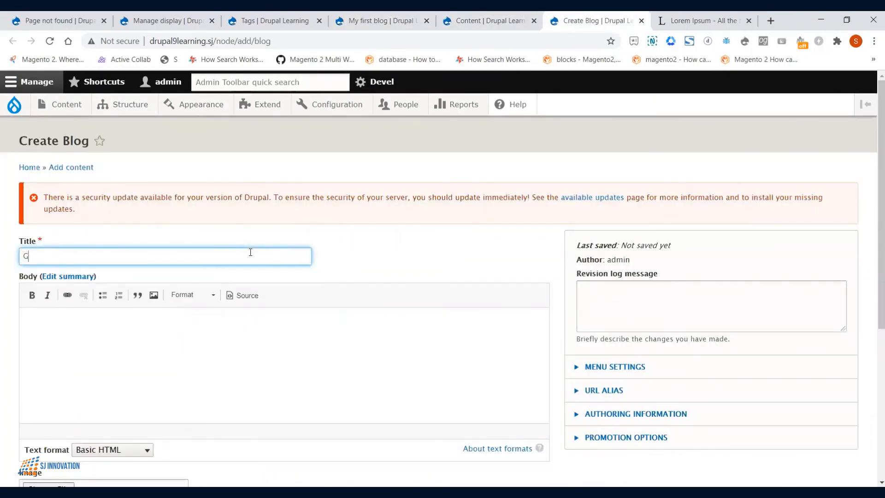
type("Goan Beaches")
Copy the "Where can I get some?" paragraph from lipsum.com and paste it into the new post's body
left_click(701, 21)
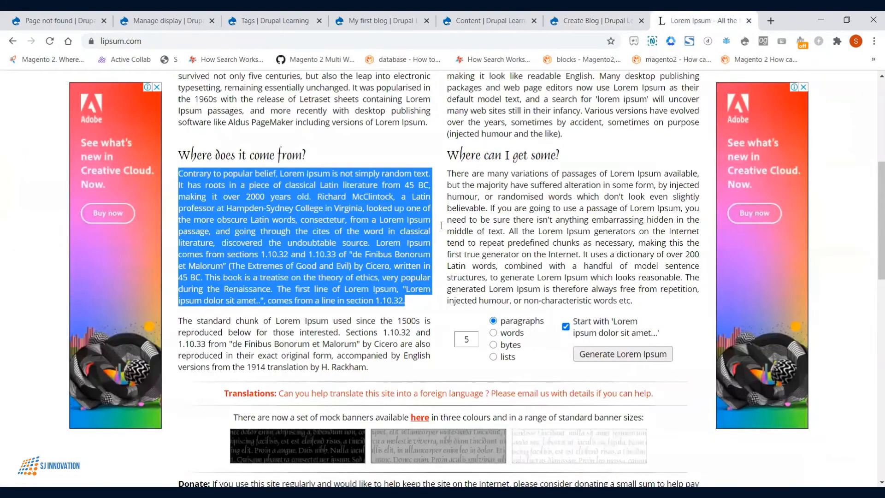
triple_click(536, 176)
right_click(536, 177)
left_click(553, 186)
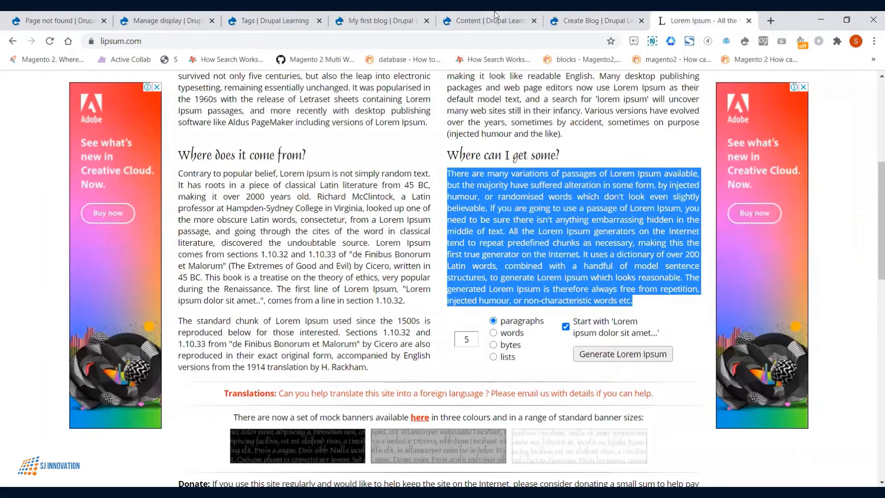
left_click(495, 17)
left_click(593, 22)
left_click(197, 336)
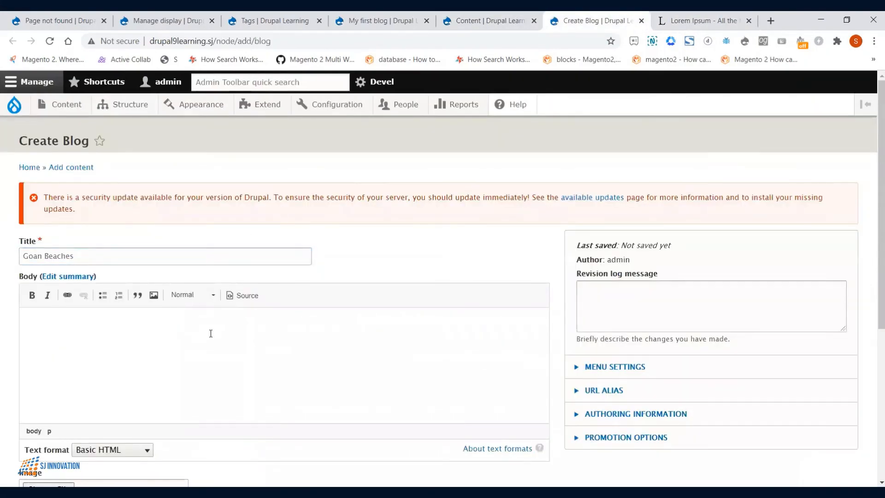
key("ctrl+v")
Try to upload a beach photo from the Goa "pics" folder as the post's image
scroll(59, 408, "down", 3)
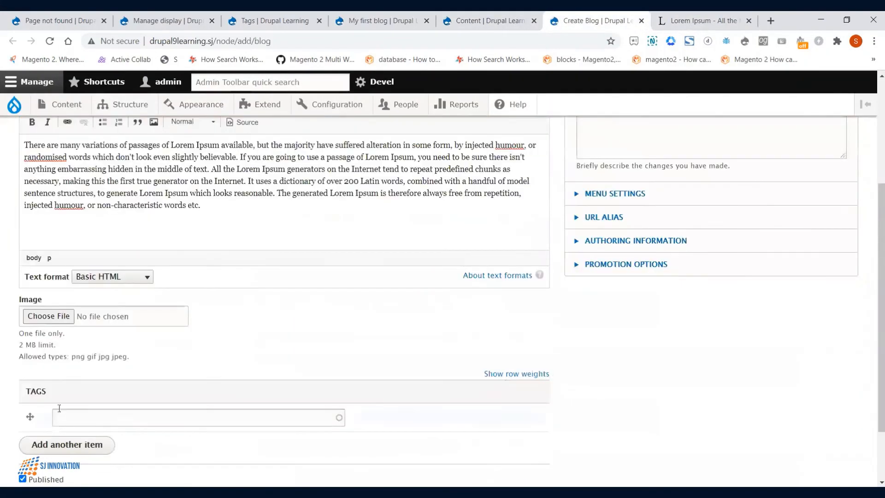
left_click(57, 318)
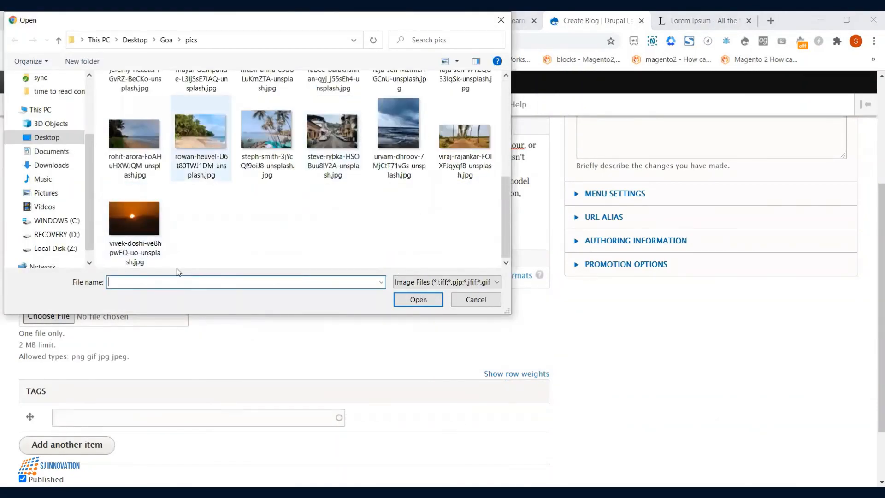
left_click(415, 300)
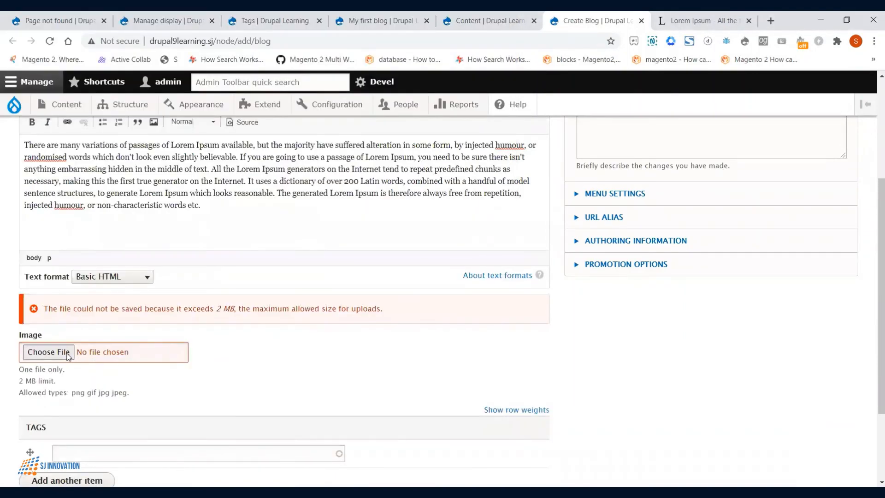
left_click(83, 351)
scroll(136, 175, "down", 5)
left_click(135, 158)
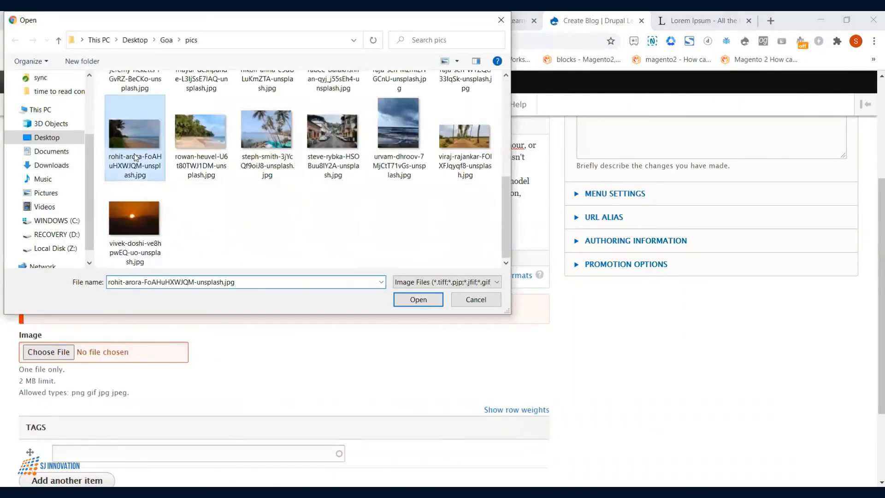
double_click(135, 158)
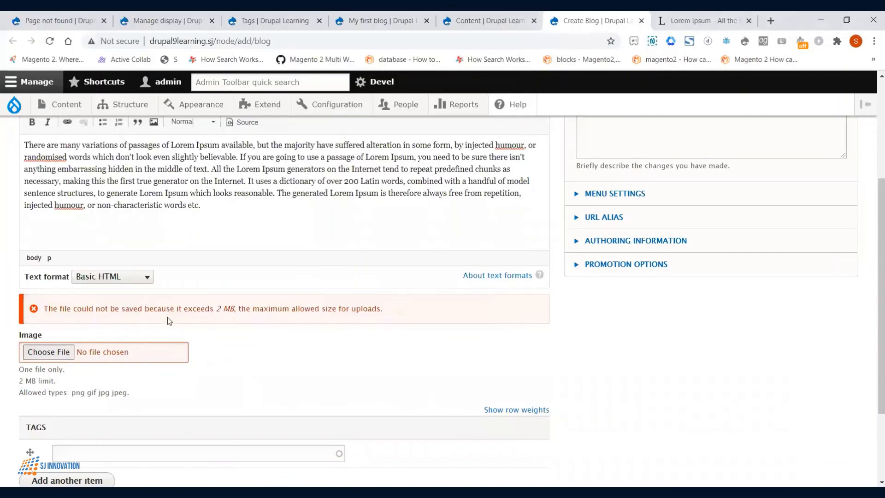
left_click(68, 353)
scroll(141, 234, "down", 5)
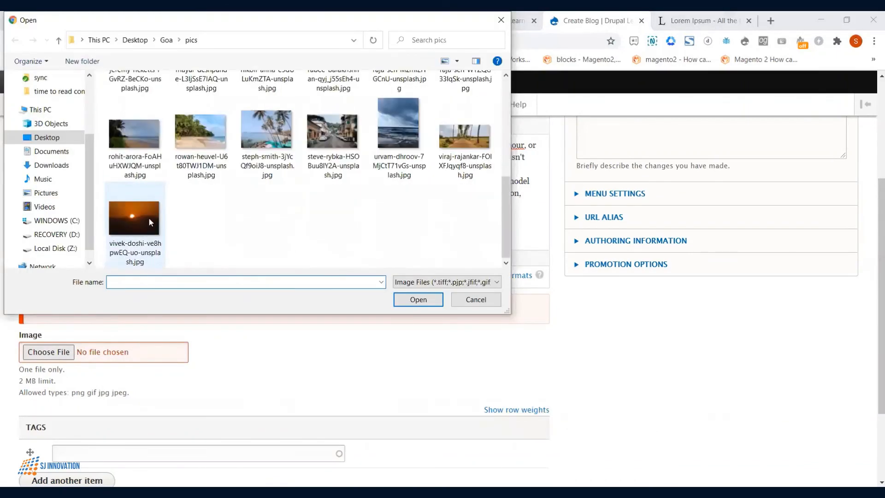
left_click(135, 121)
double_click(134, 121)
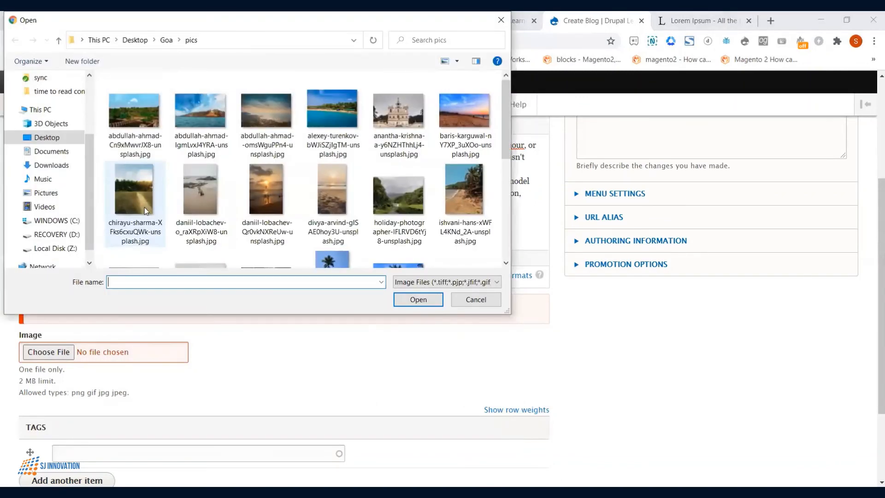
scroll(154, 232, "down", 5)
left_click(144, 164)
left_click(406, 300)
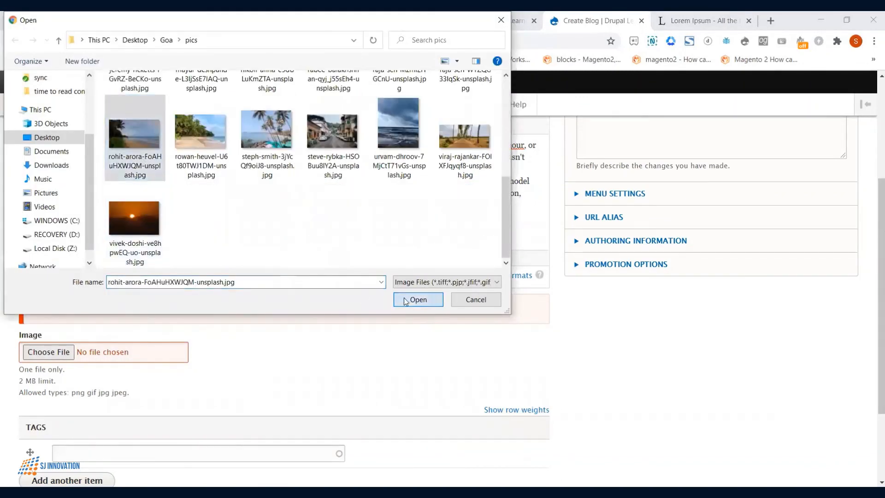
Upload the palm-tree photo from the Goa "reduced size" folder as the post's image, with the alternative text "goan beach"
left_click(70, 358)
scroll(270, 247, "down", 5)
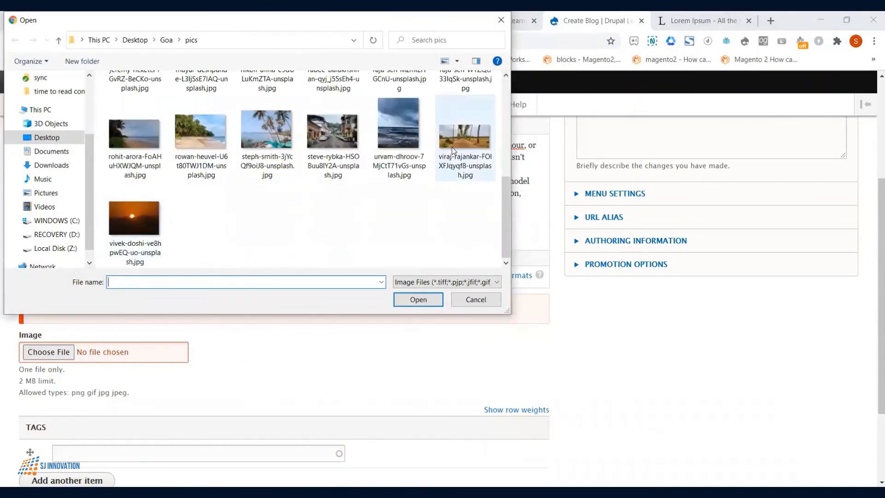
left_click(166, 40)
double_click(150, 109)
left_click(135, 134)
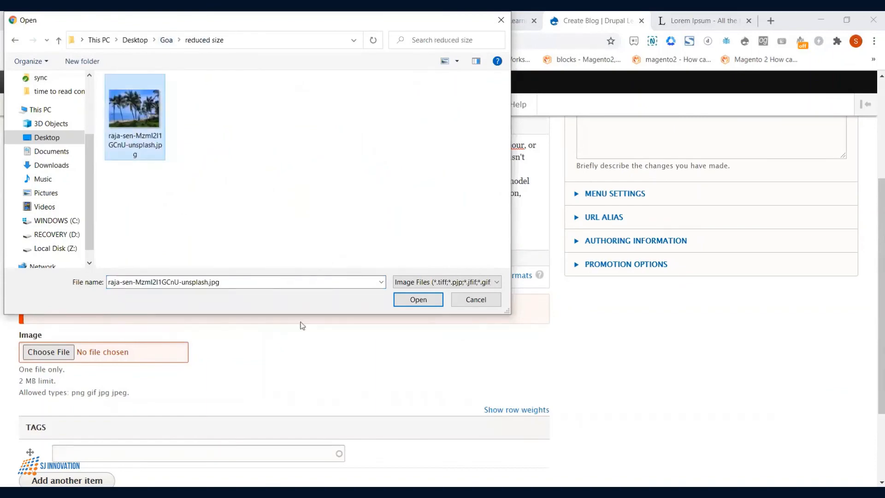
left_click(418, 300)
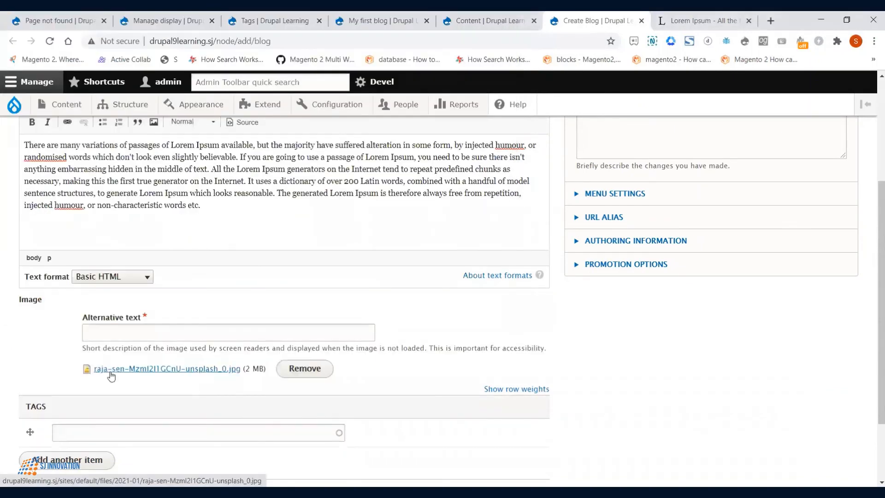
left_click(149, 337)
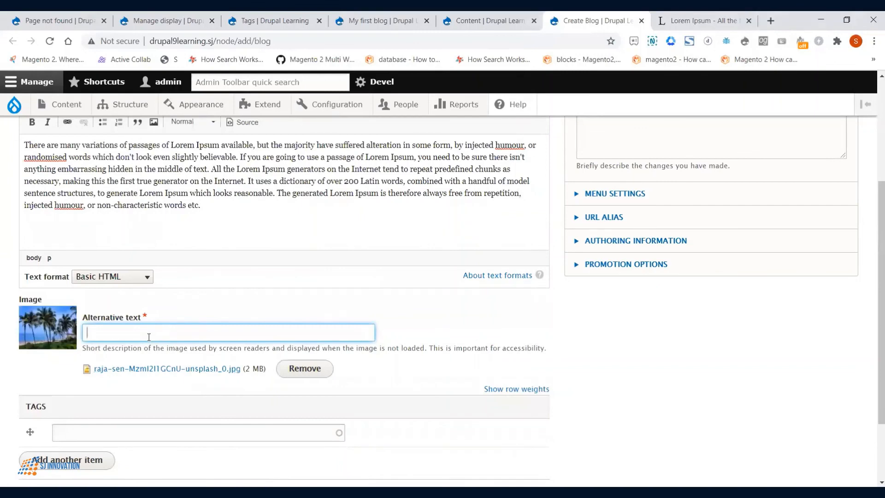
type("goan beach")
Tag the post with "Holidays" and the existing term "swuliteproclupiwreueuechastiwodruprataswujustedremishuphotre", and save it as published
scroll(116, 342, "down", 2)
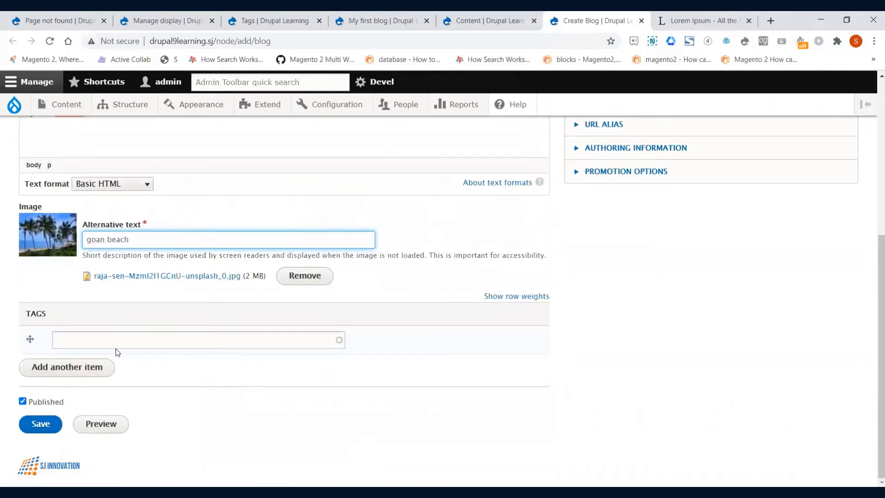
left_click(115, 346)
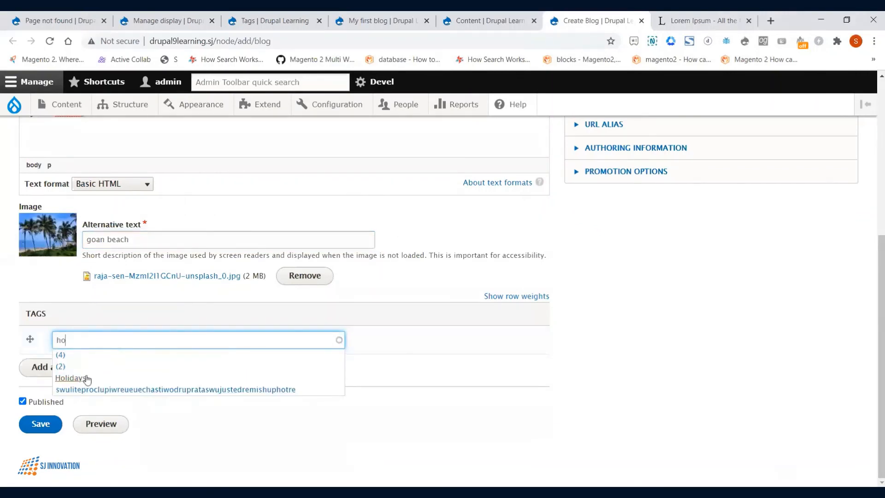
left_click(86, 378)
left_click(103, 369)
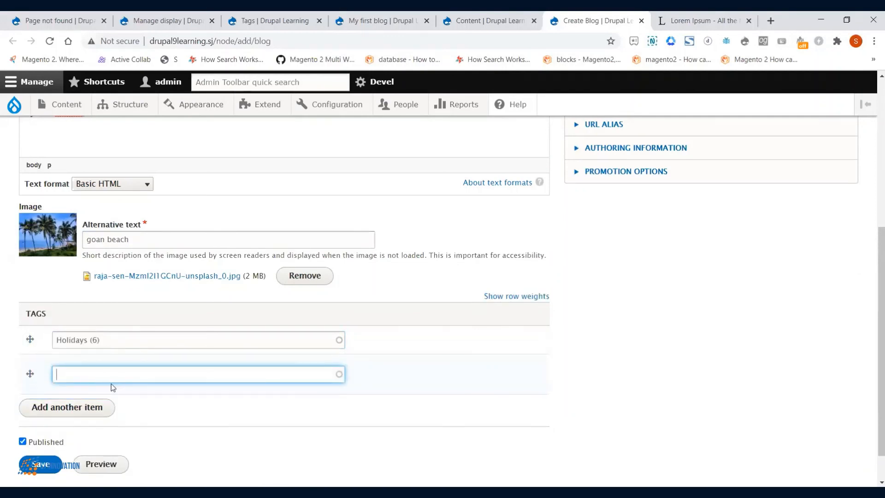
type("s")
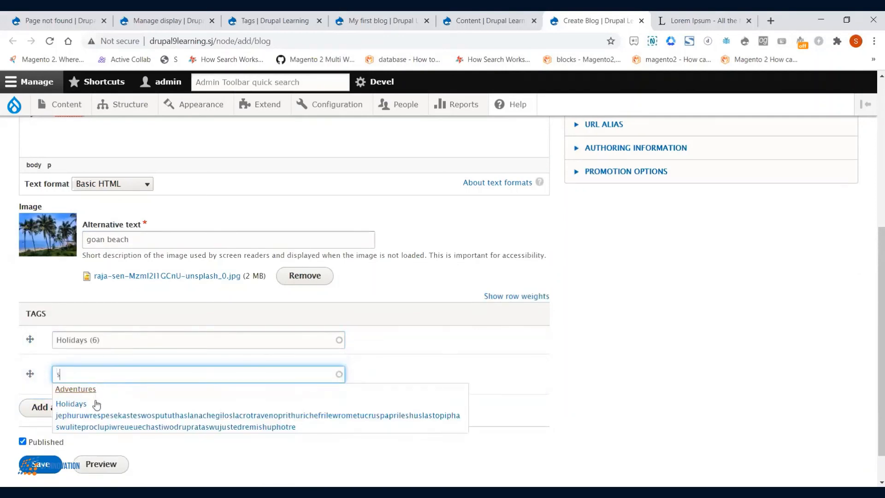
left_click(99, 426)
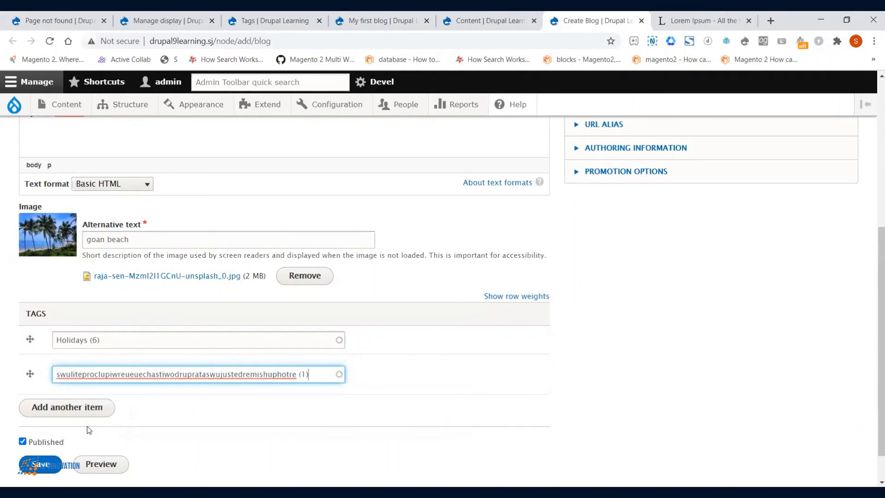
scroll(58, 439, "down", 1)
left_click(41, 424)
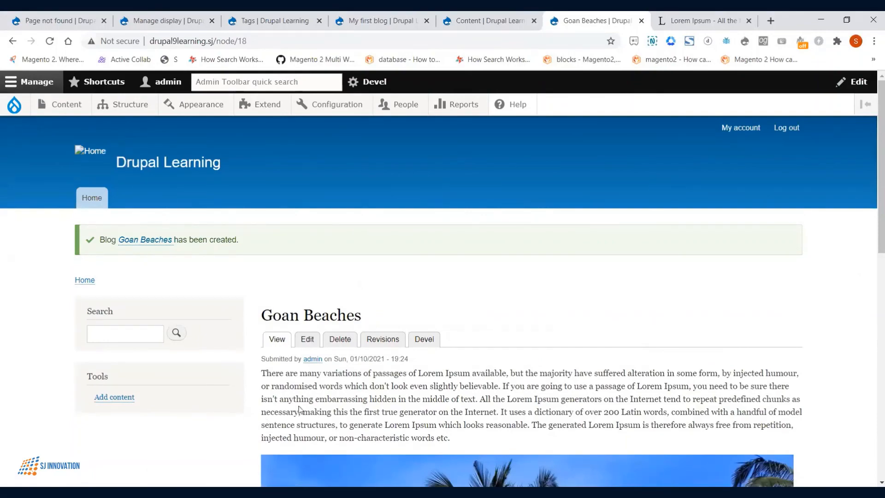
Review the saved "Goan Beaches" post, examining its body text, image and tags
scroll(405, 393, "down", 7)
scroll(420, 390, "down", 3)
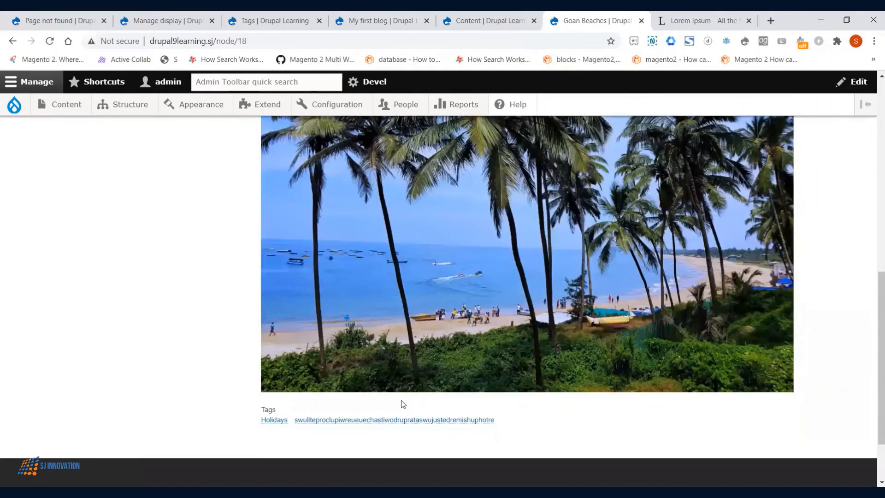
scroll(401, 400, "up", 10)
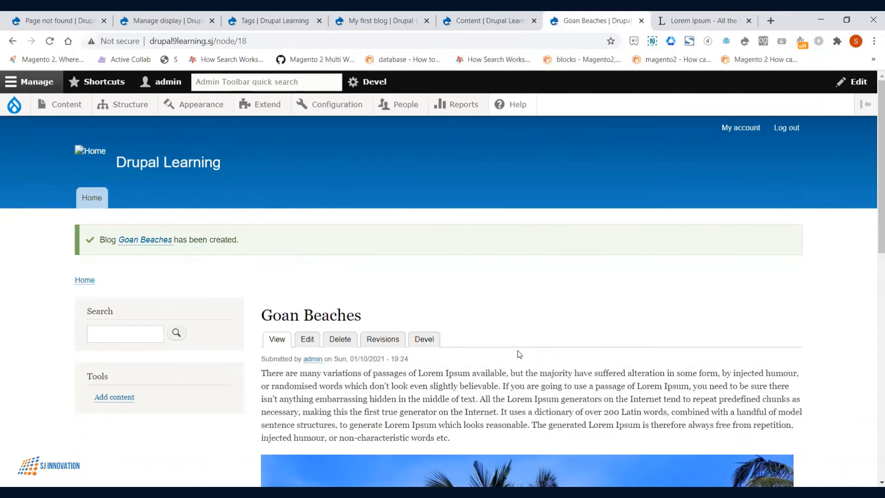
scroll(517, 353, "down", 2)
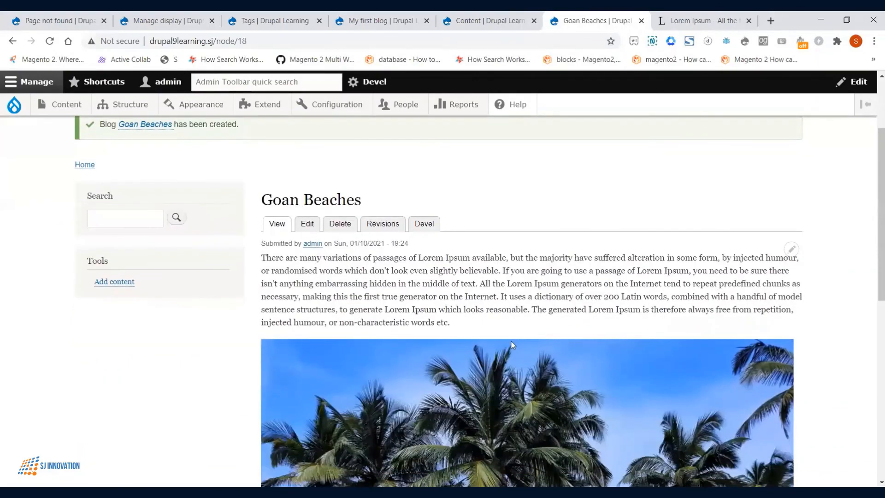
scroll(510, 339, "down", 1)
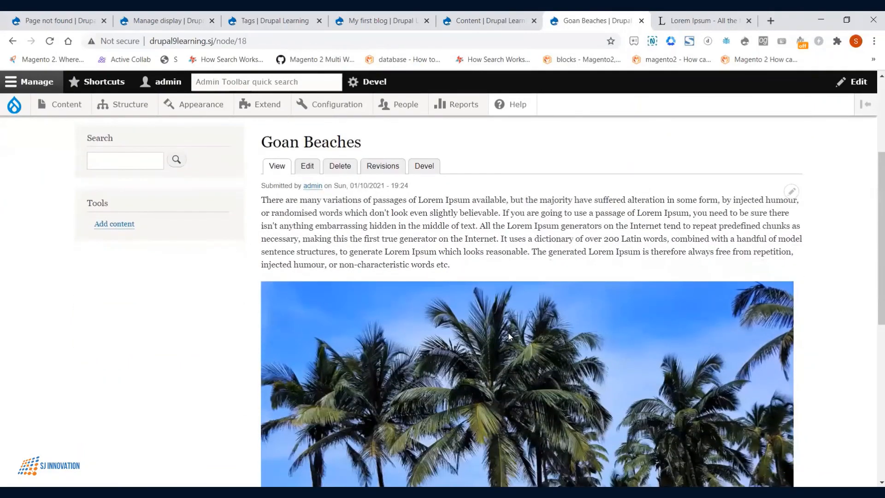
scroll(508, 330, "down", 1)
scroll(531, 332, "down", 1)
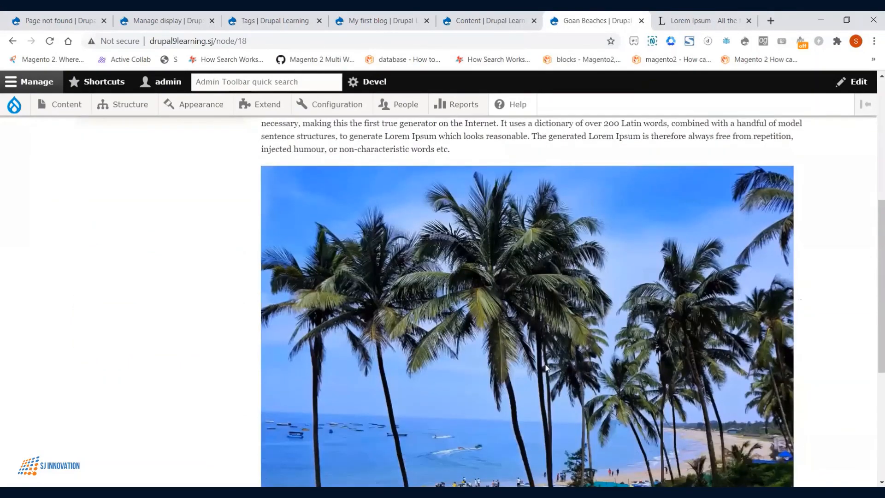
scroll(546, 367, "down", 1)
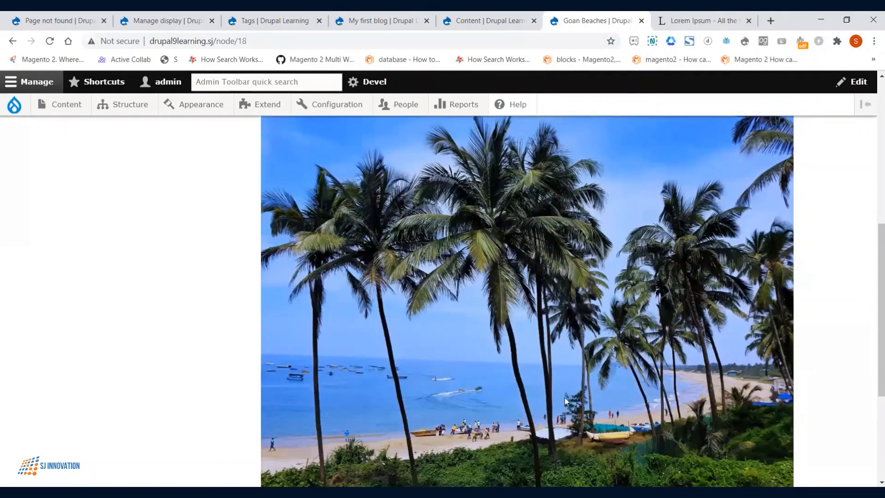